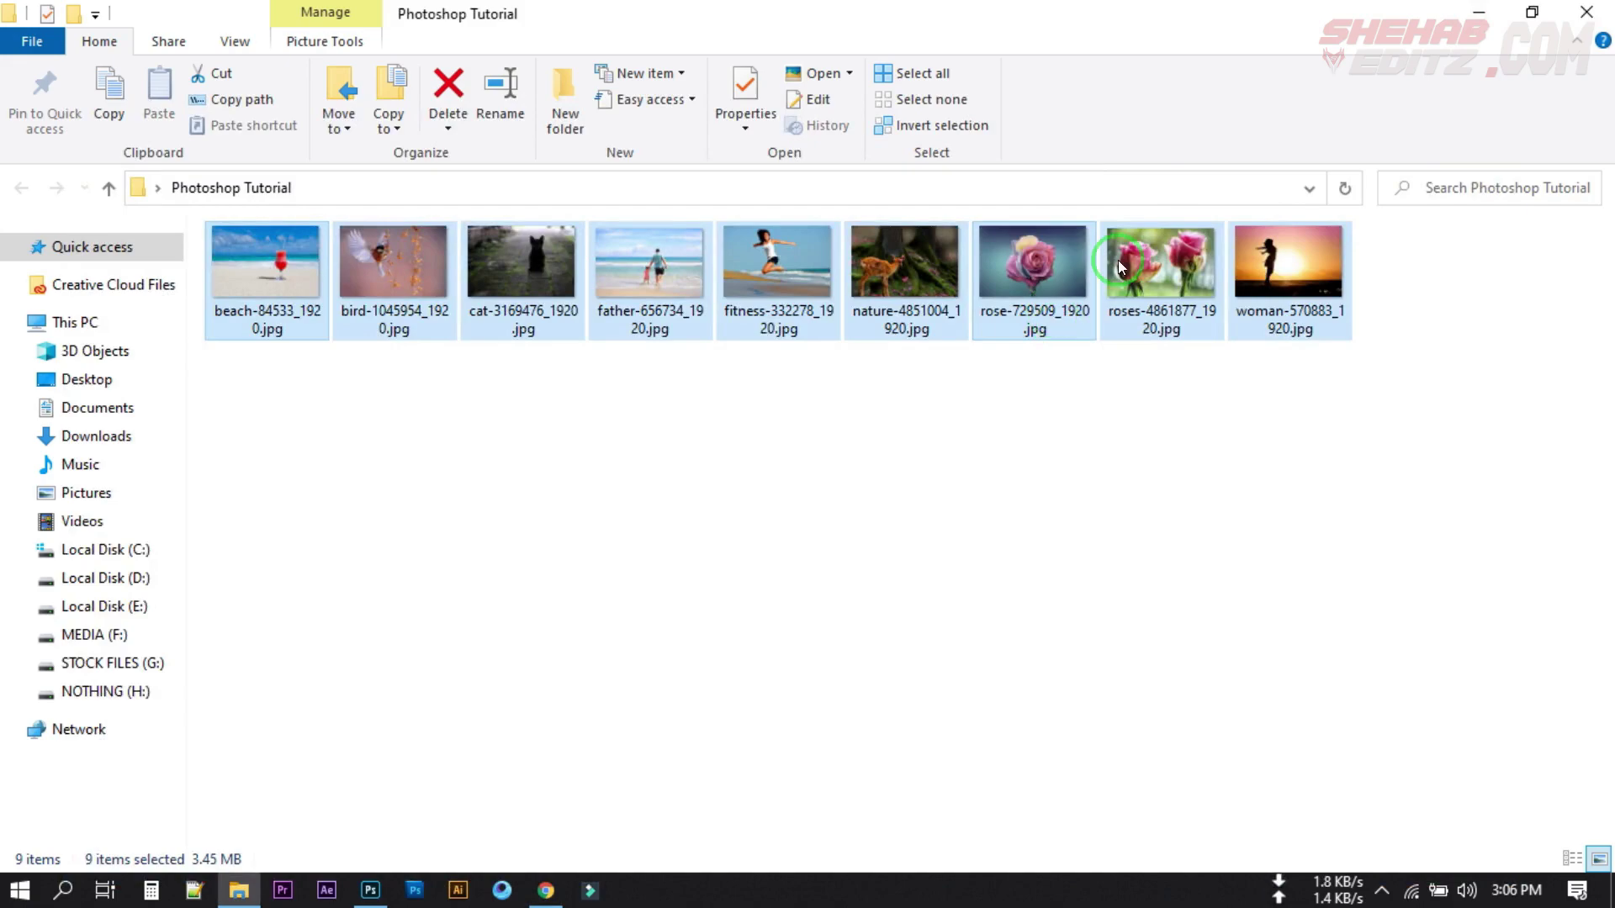
- Minimize the Photoshop Tutorial folder window to reveal the desktop
{"action": "left_click", "coordinate": [1477, 12]}
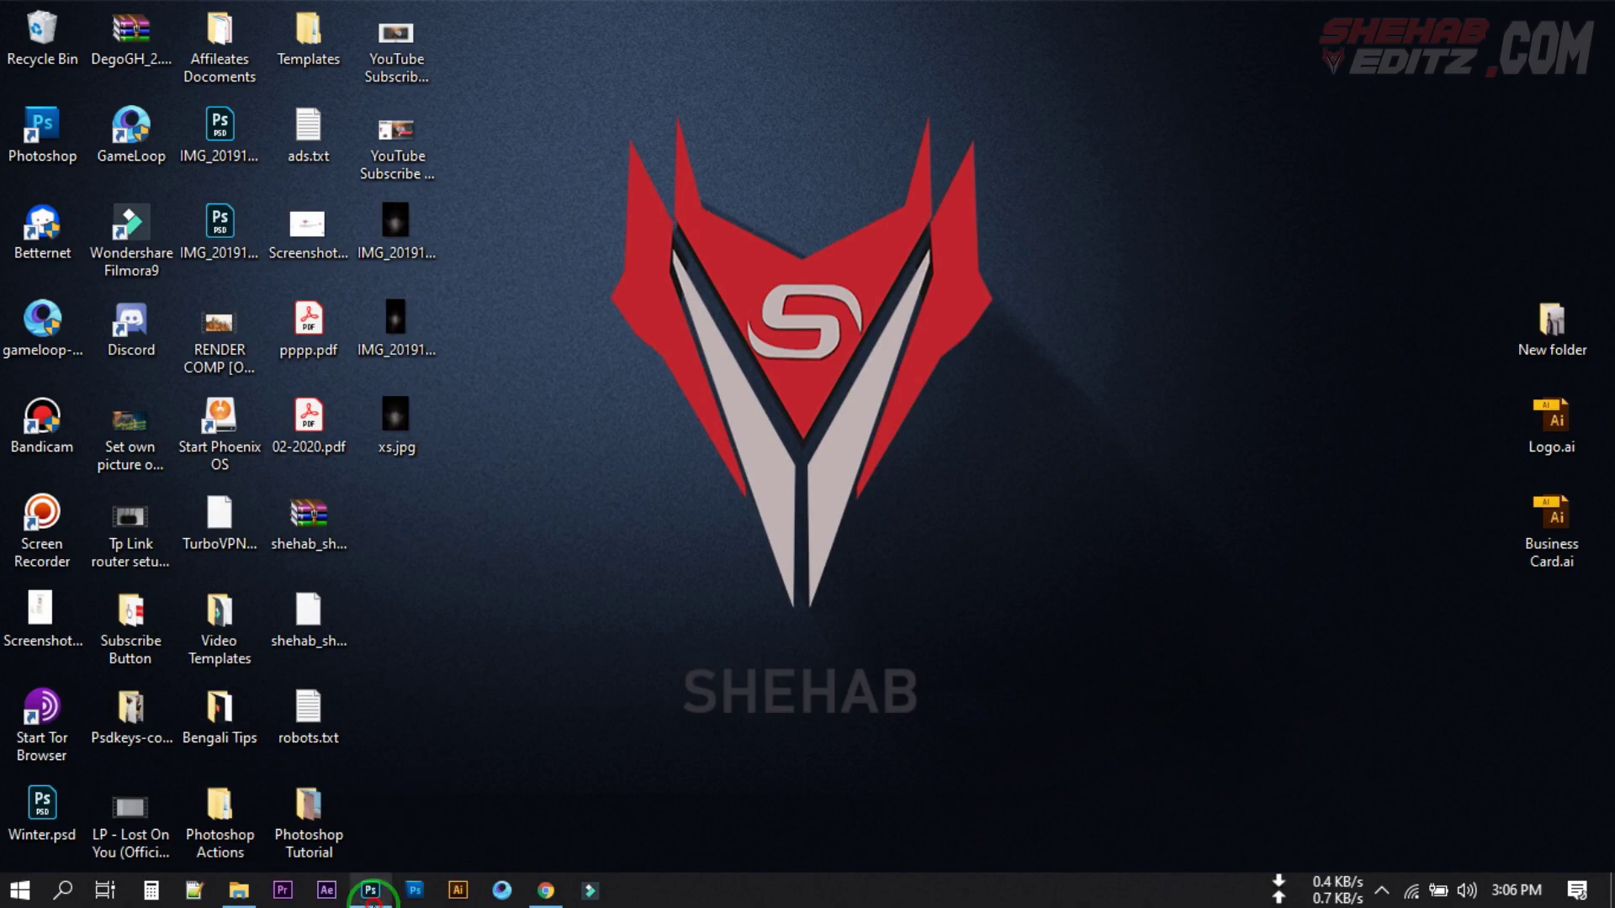
- Restore Photoshop 2020 from the taskbar to its Home screen of recent JPEG files
{"action": "left_click", "coordinate": [370, 889]}
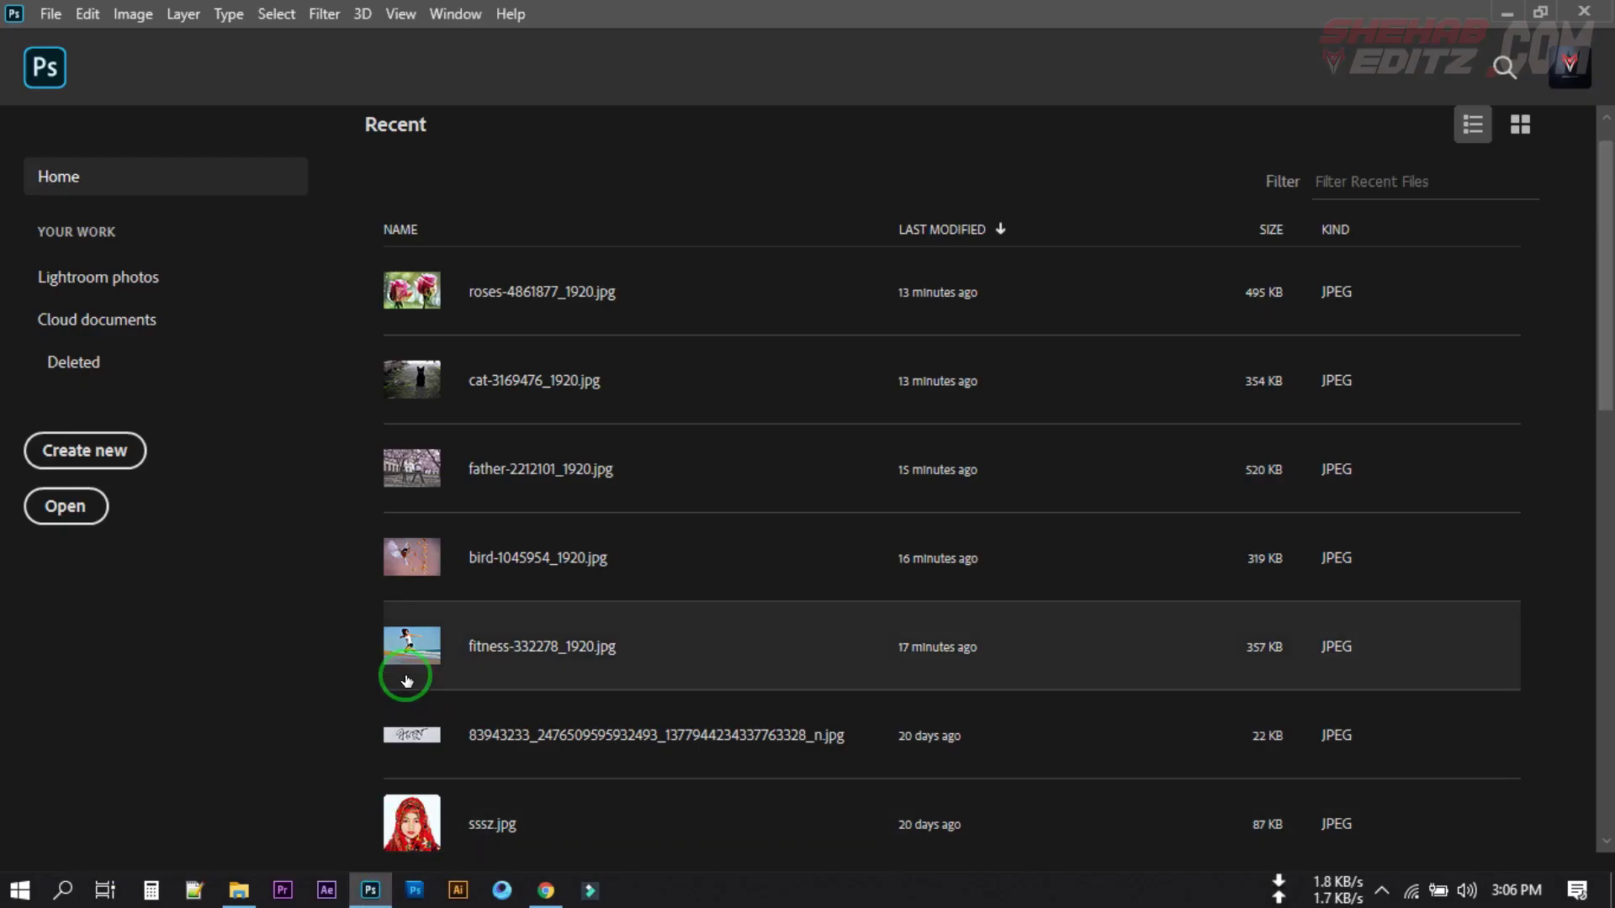
{"action": "mouse_move", "coordinate": [370, 893]}
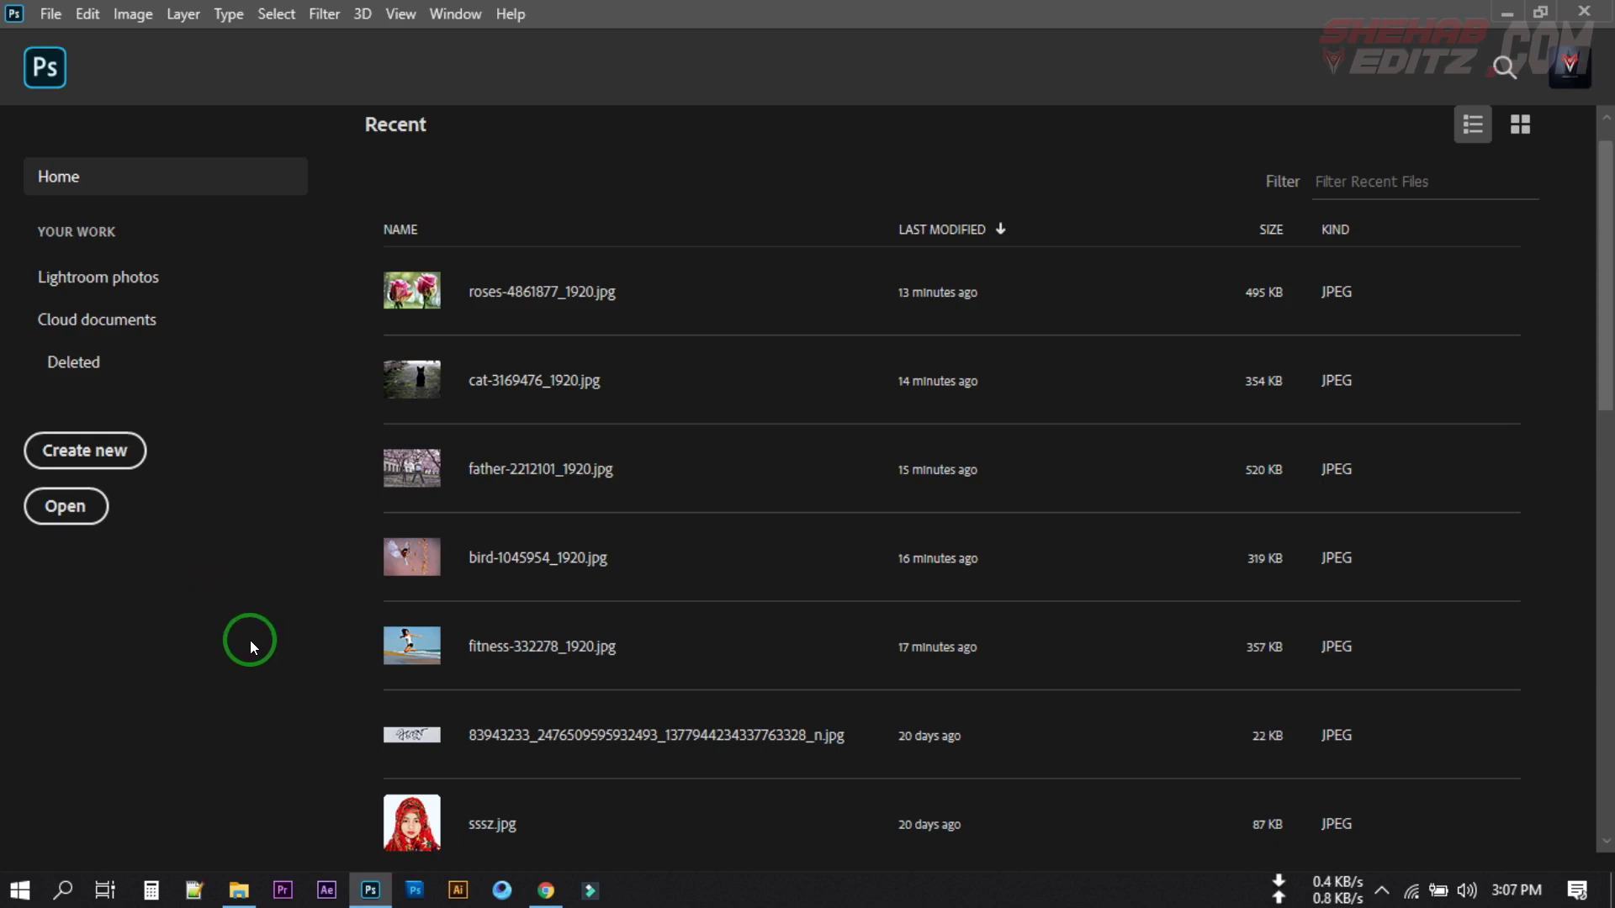
- Drag fitness-332278_1920.jpg from the Photoshop Tutorial folder into Photoshop to open it
{"action": "left_click", "coordinate": [239, 889]}
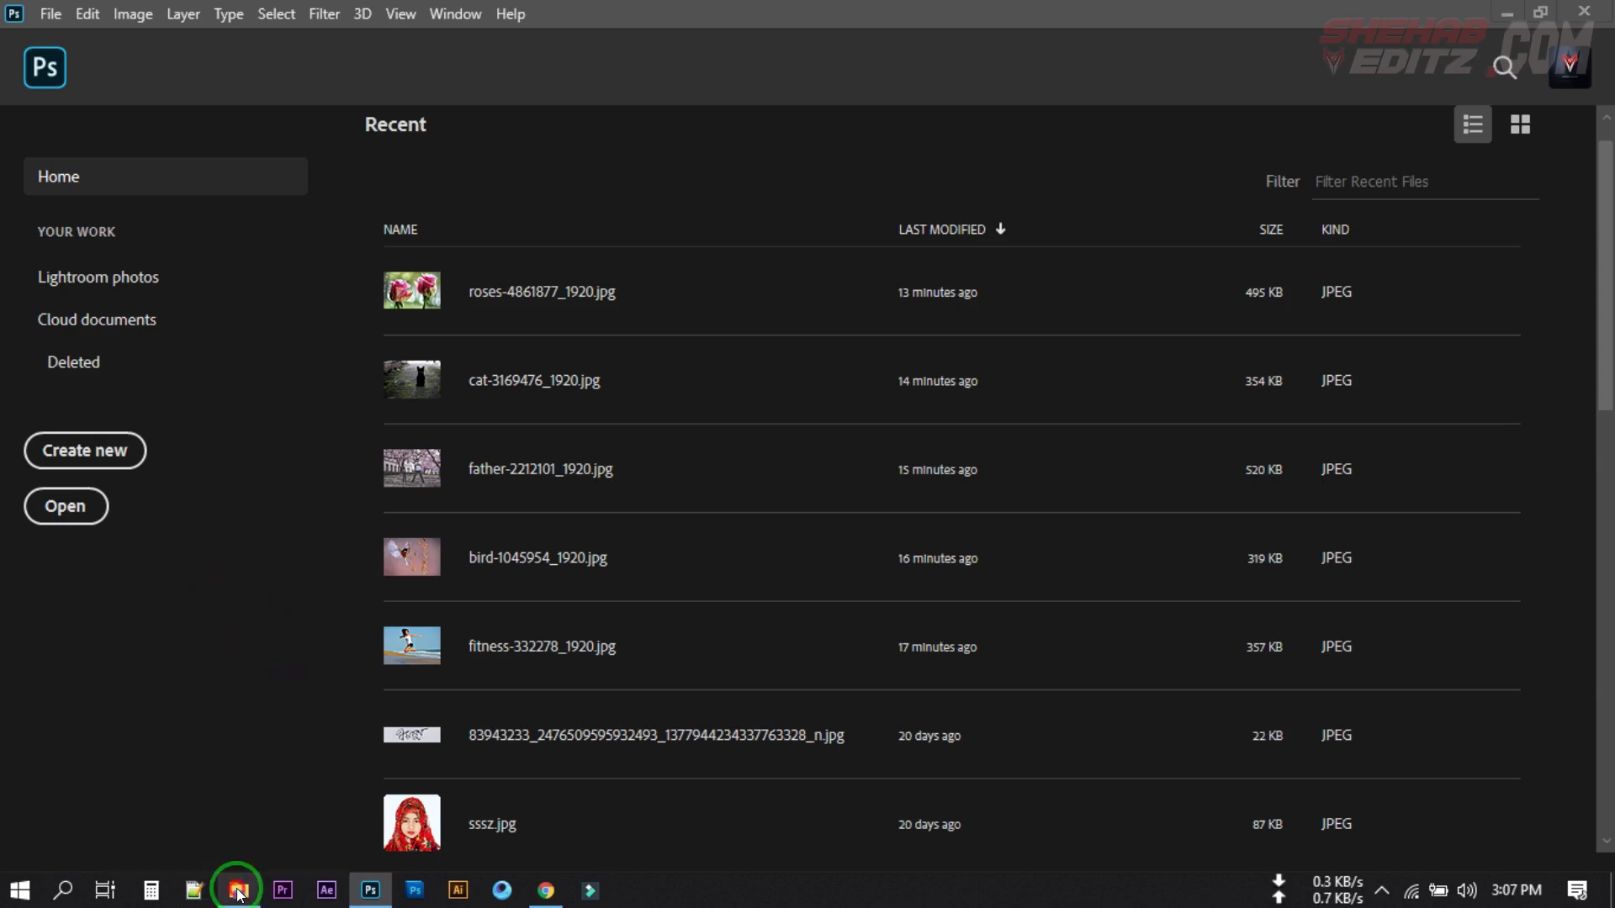
{"action": "left_click", "coordinate": [405, 412]}
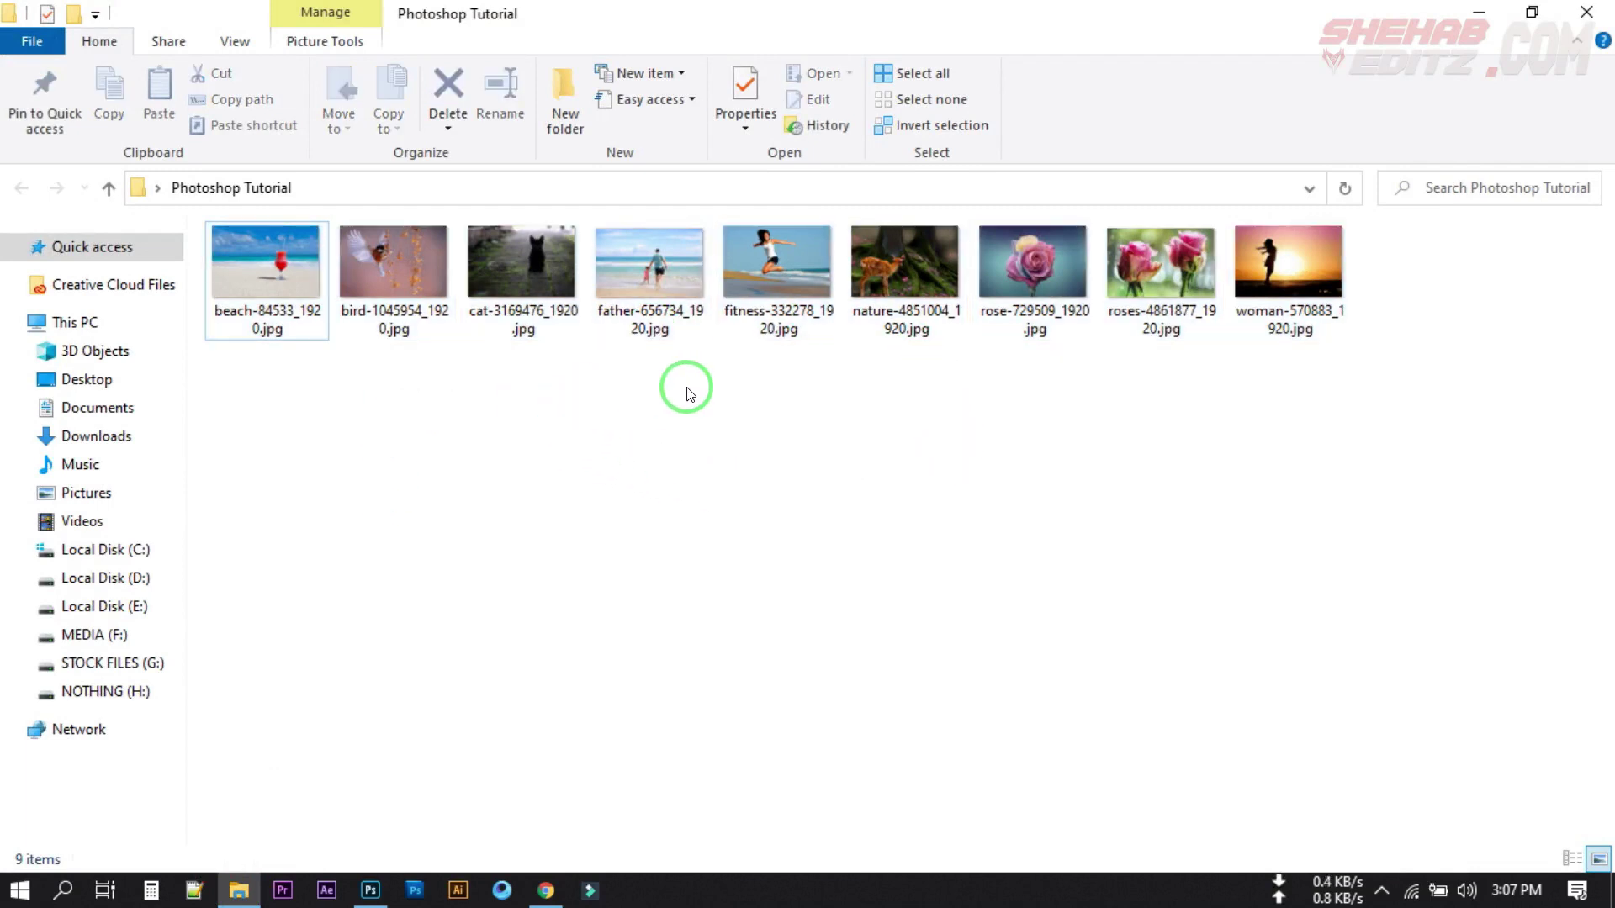
{"action": "left_click_drag", "start_coordinate": [765, 262], "coordinate": [288, 469]}
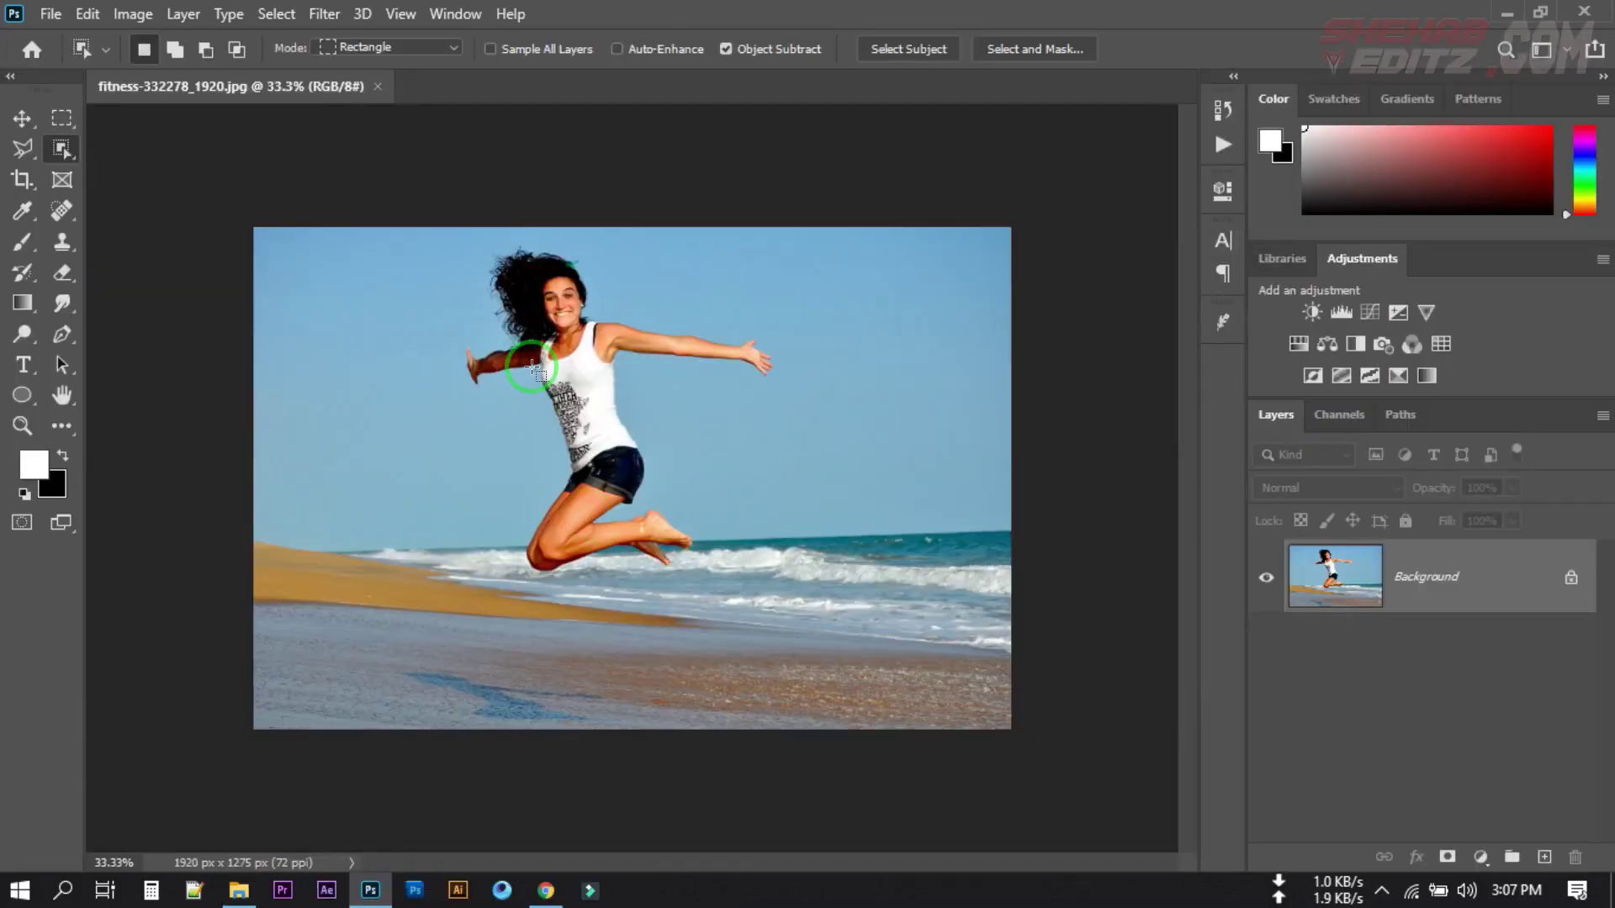
- Browse the Object Selection and Marquee tool variants, keeping the Rectangular Marquee
{"action": "mouse_move", "coordinate": [56, 154]}
{"action": "left_mouse_down"}
{"action": "mouse_move", "coordinate": [180, 157]}
{"action": "mouse_move", "coordinate": [24, 149]}
{"action": "left_mouse_up"}
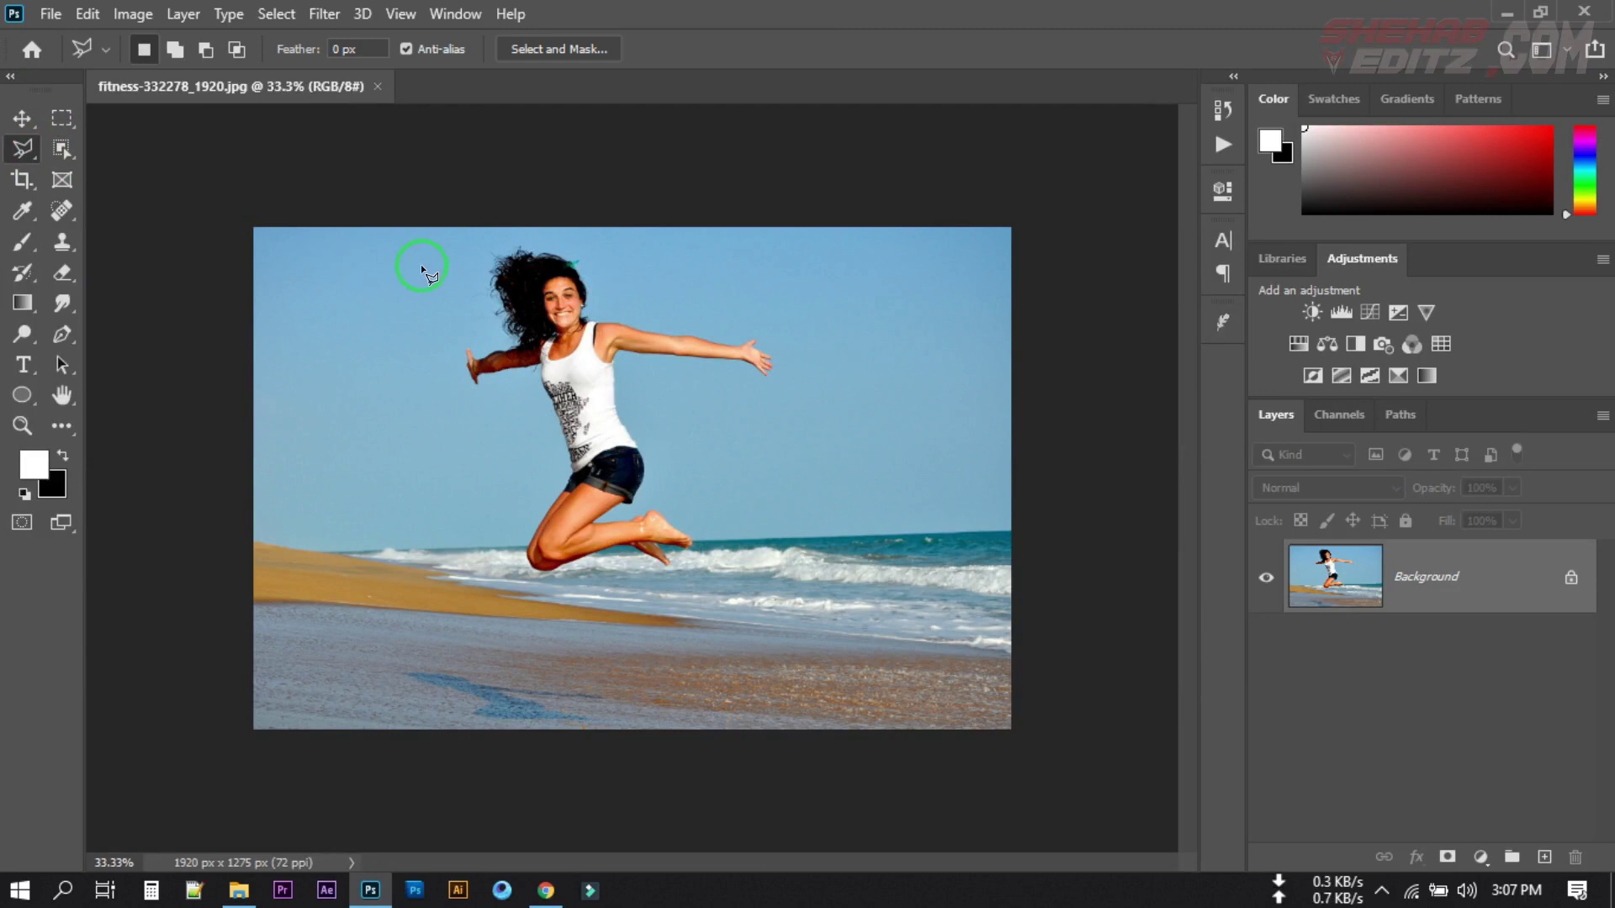
{"action": "left_click", "coordinate": [64, 151]}
{"action": "left_click", "coordinate": [61, 117]}
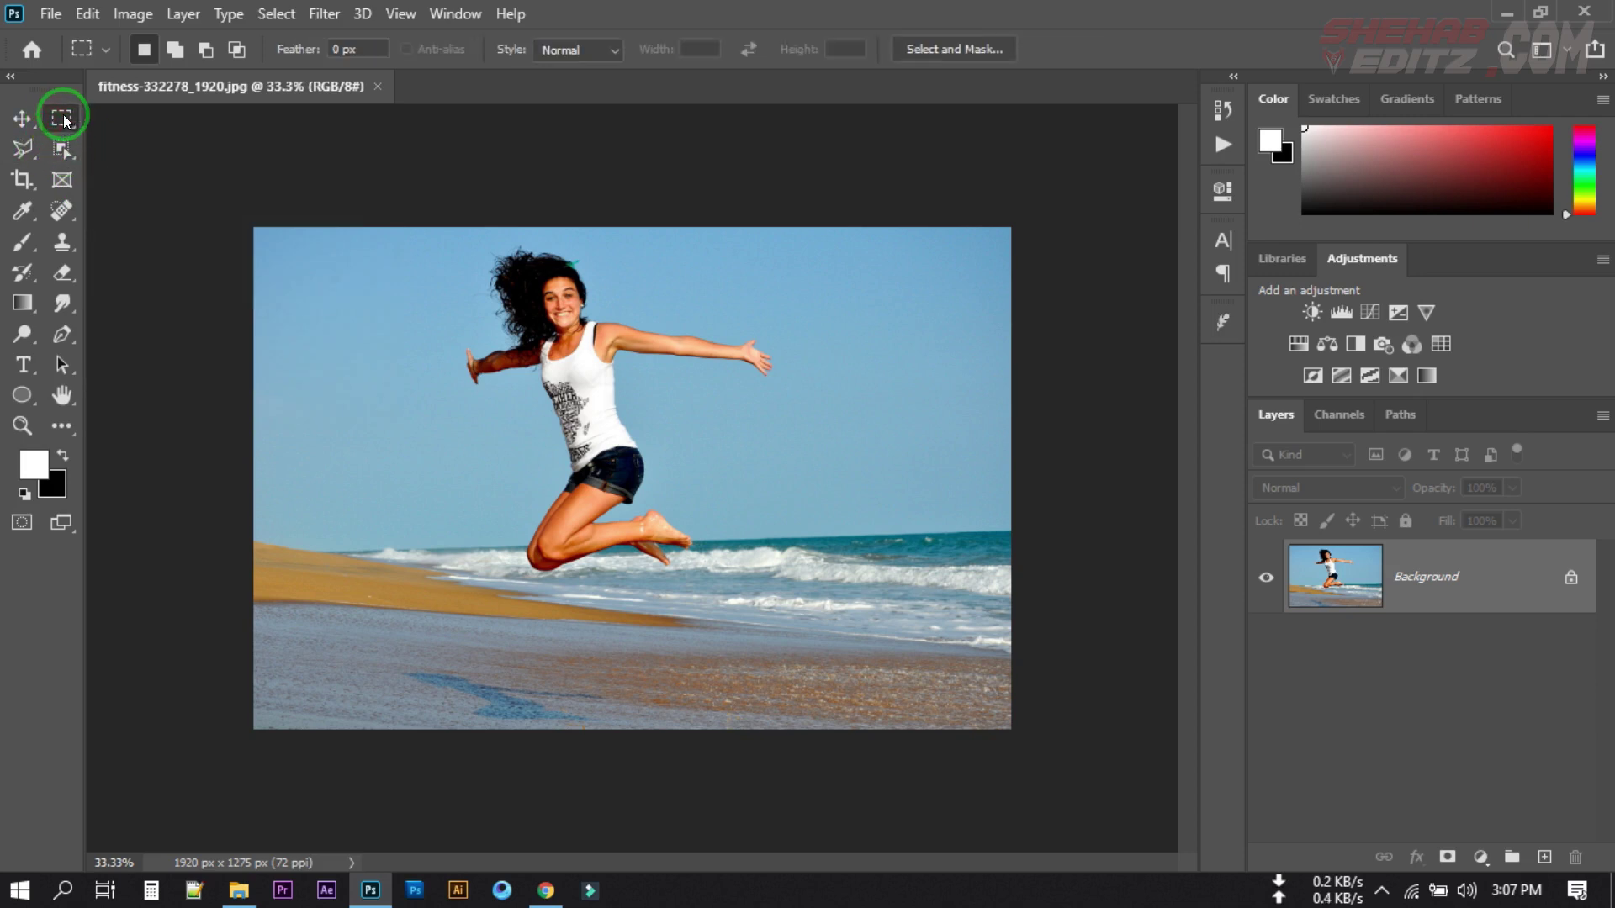
{"action": "right_click", "coordinate": [61, 116]}
{"action": "left_click", "coordinate": [185, 124]}
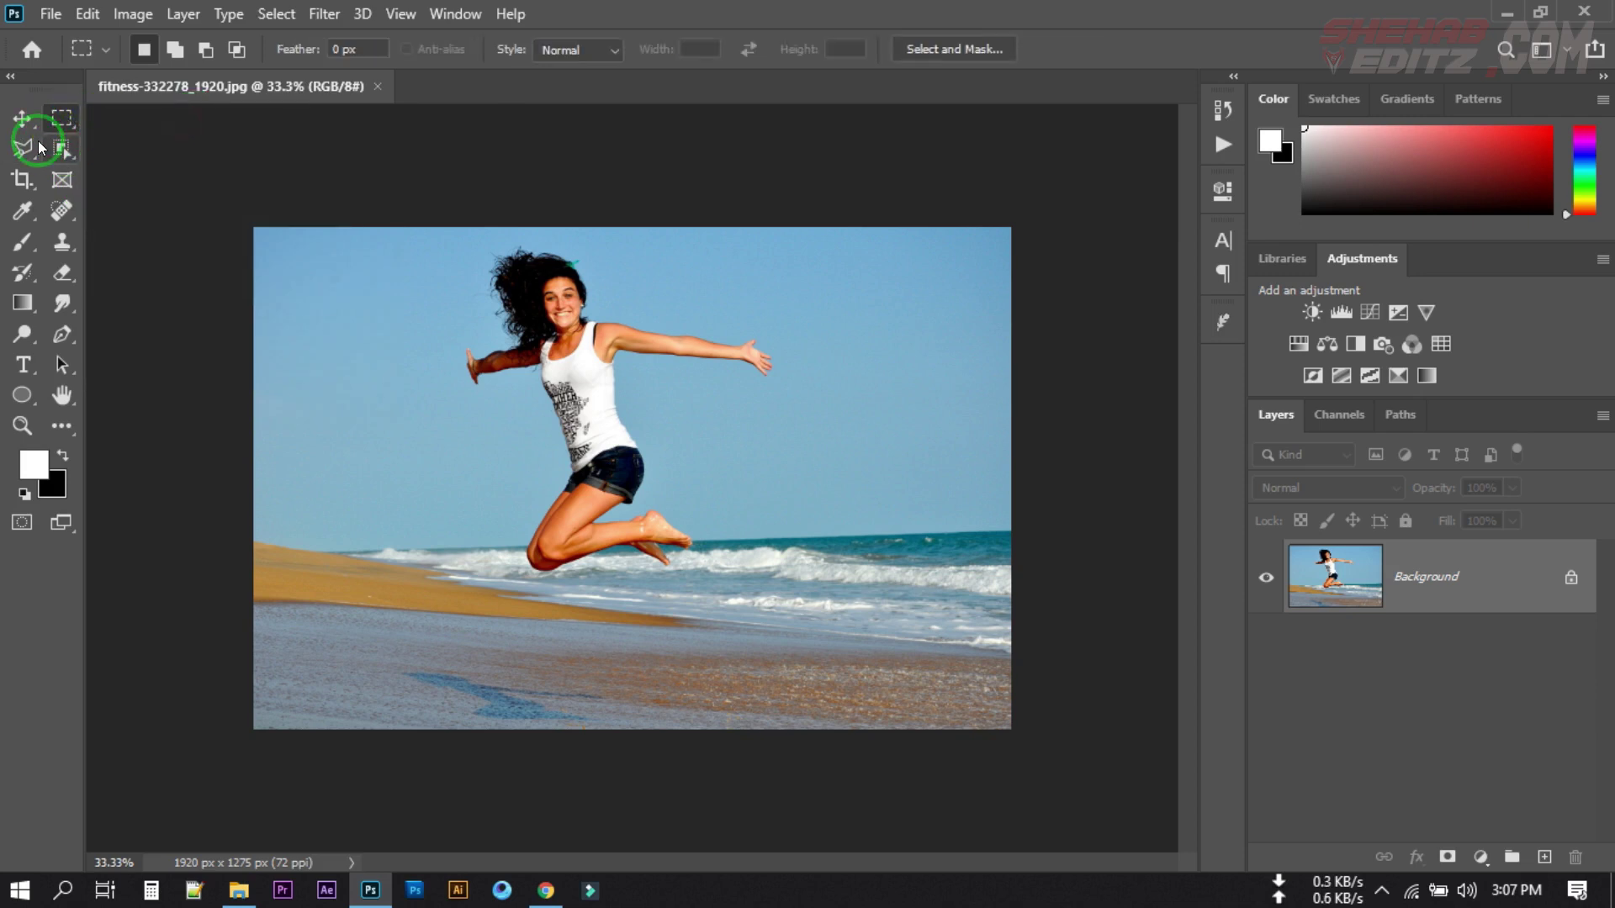
{"action": "right_click", "coordinate": [61, 117]}
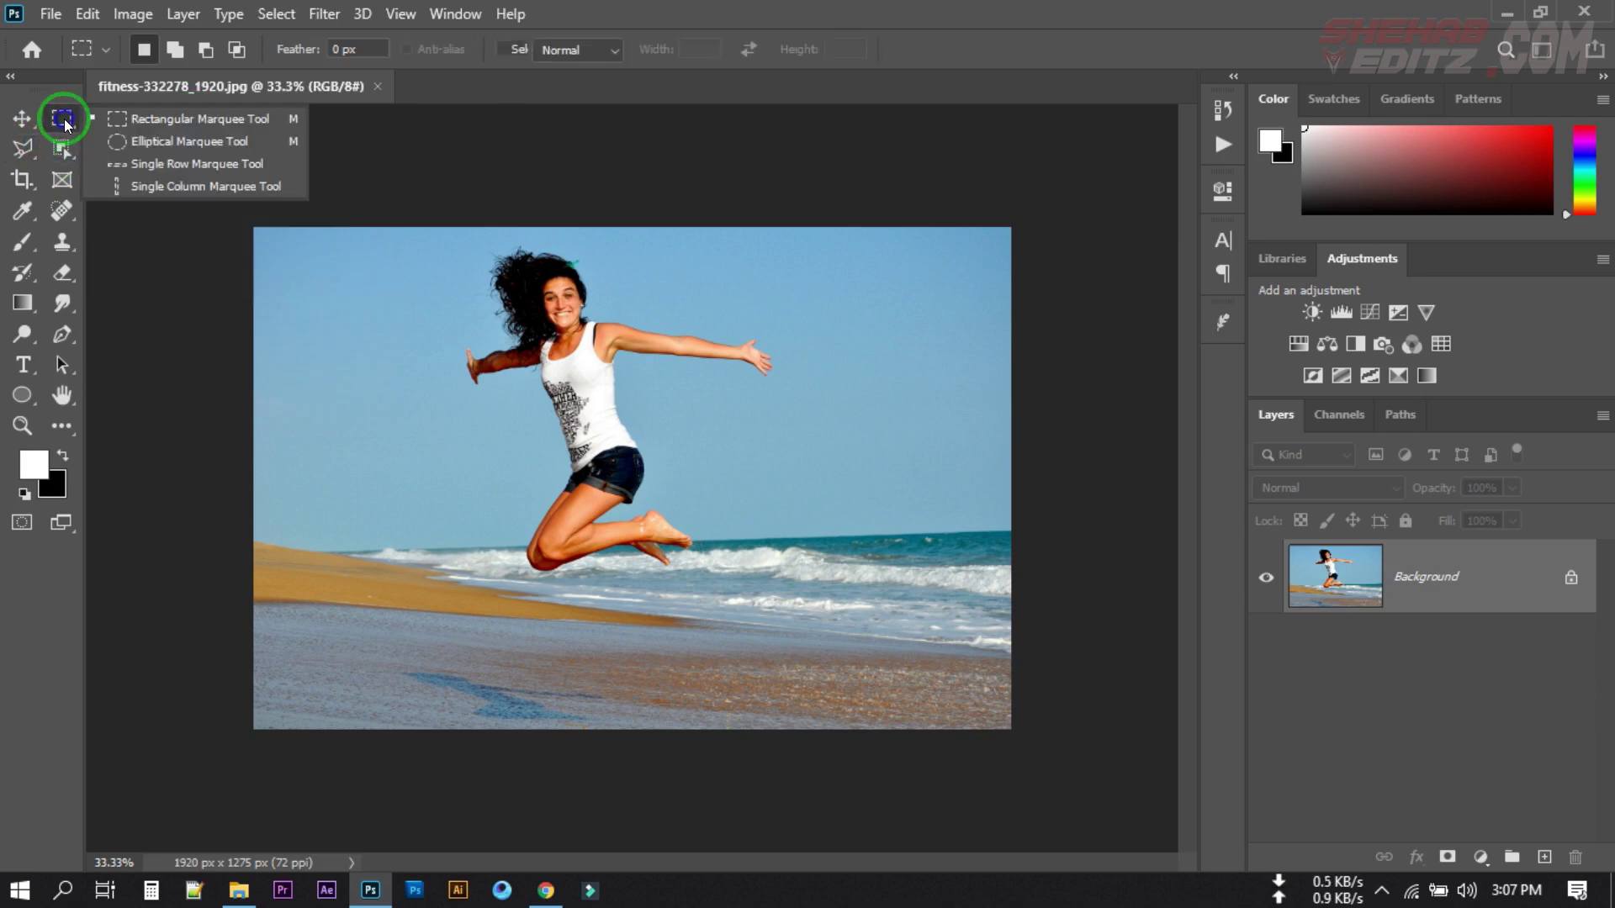
{"action": "left_click", "coordinate": [150, 125]}
- Choose the Quick Selection Tool from the object selection flyout
{"action": "left_click", "coordinate": [62, 148]}
{"action": "right_click", "coordinate": [61, 149]}
{"action": "left_click", "coordinate": [89, 170]}
{"action": "right_click", "coordinate": [59, 153]}
{"action": "left_click", "coordinate": [153, 171]}
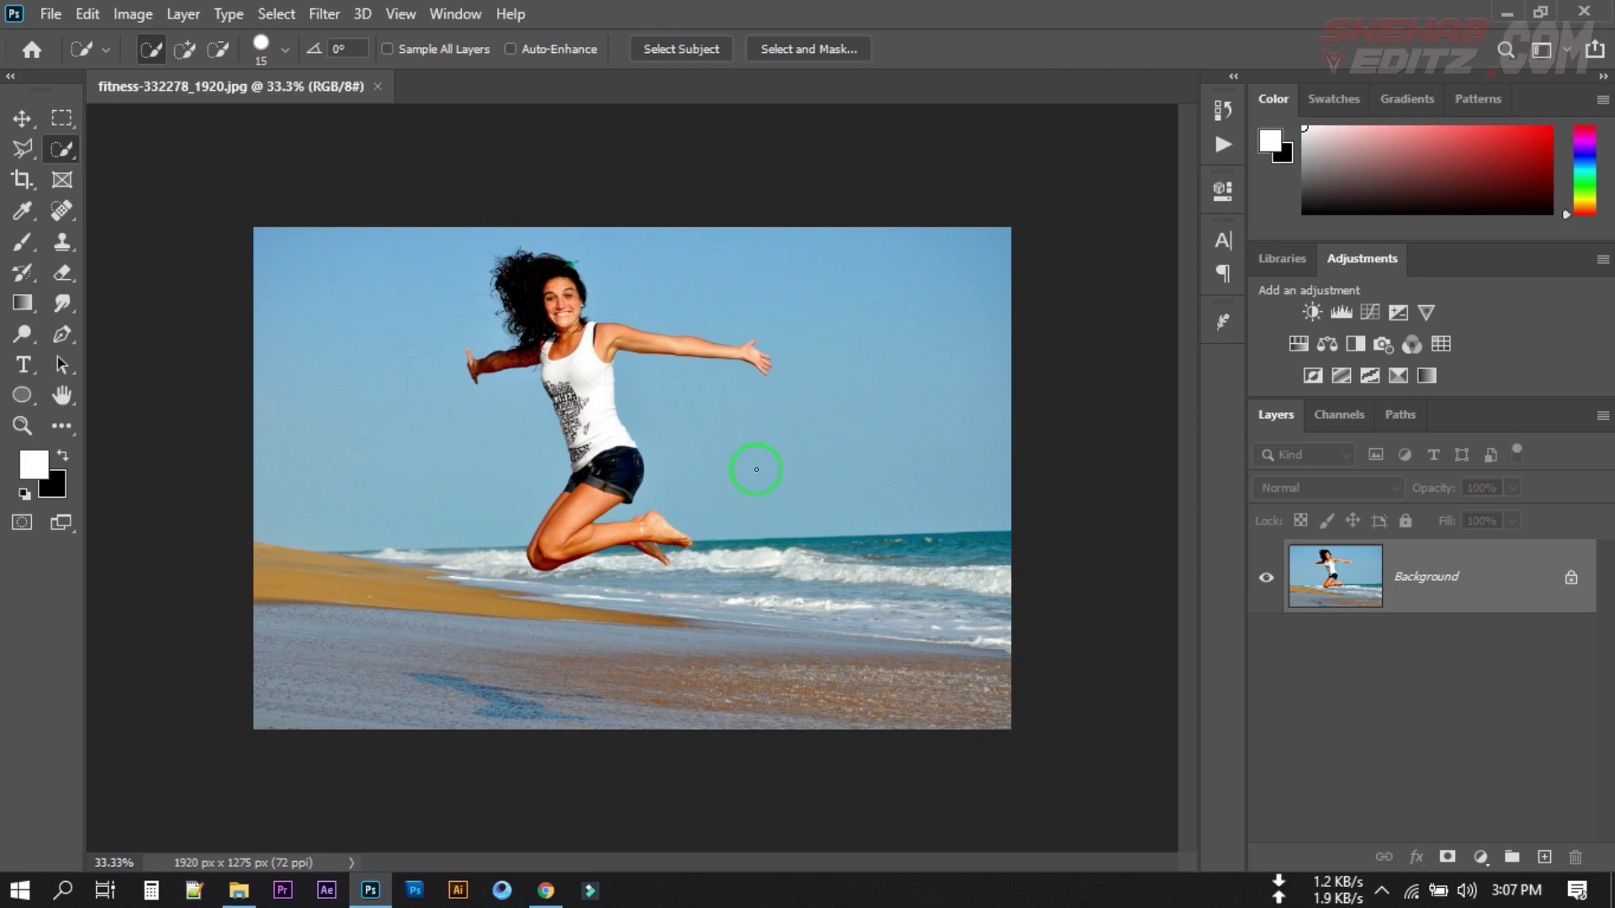
- Run Select Subject to outline the jumping woman in the fitness photo
{"action": "left_click", "coordinate": [668, 52]}
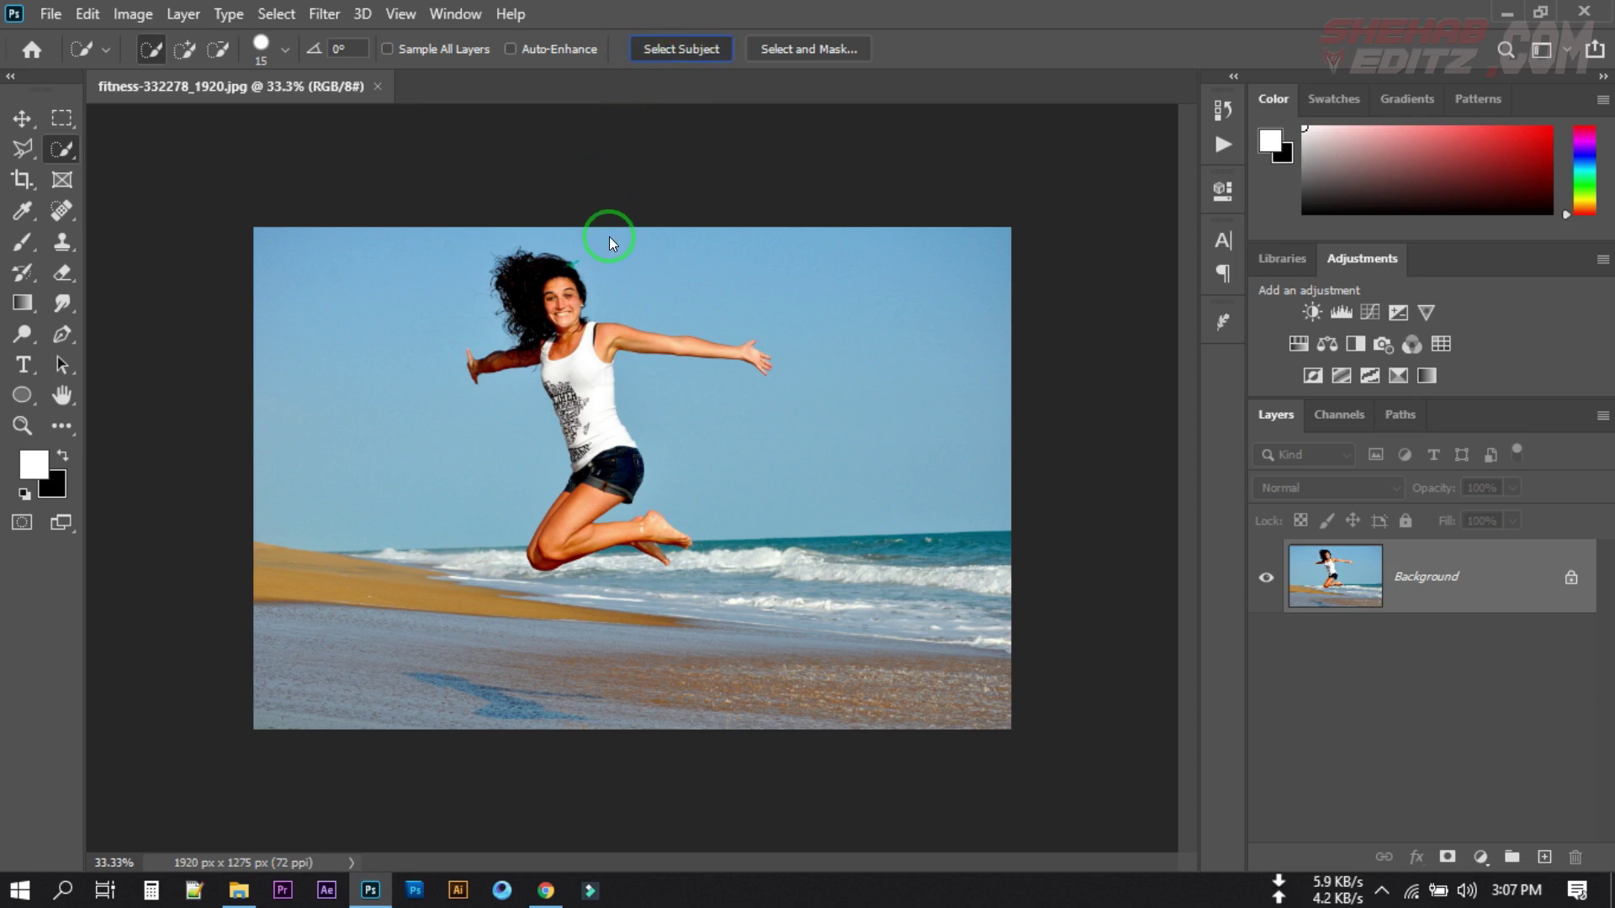
{"action": "left_click", "coordinate": [638, 50]}
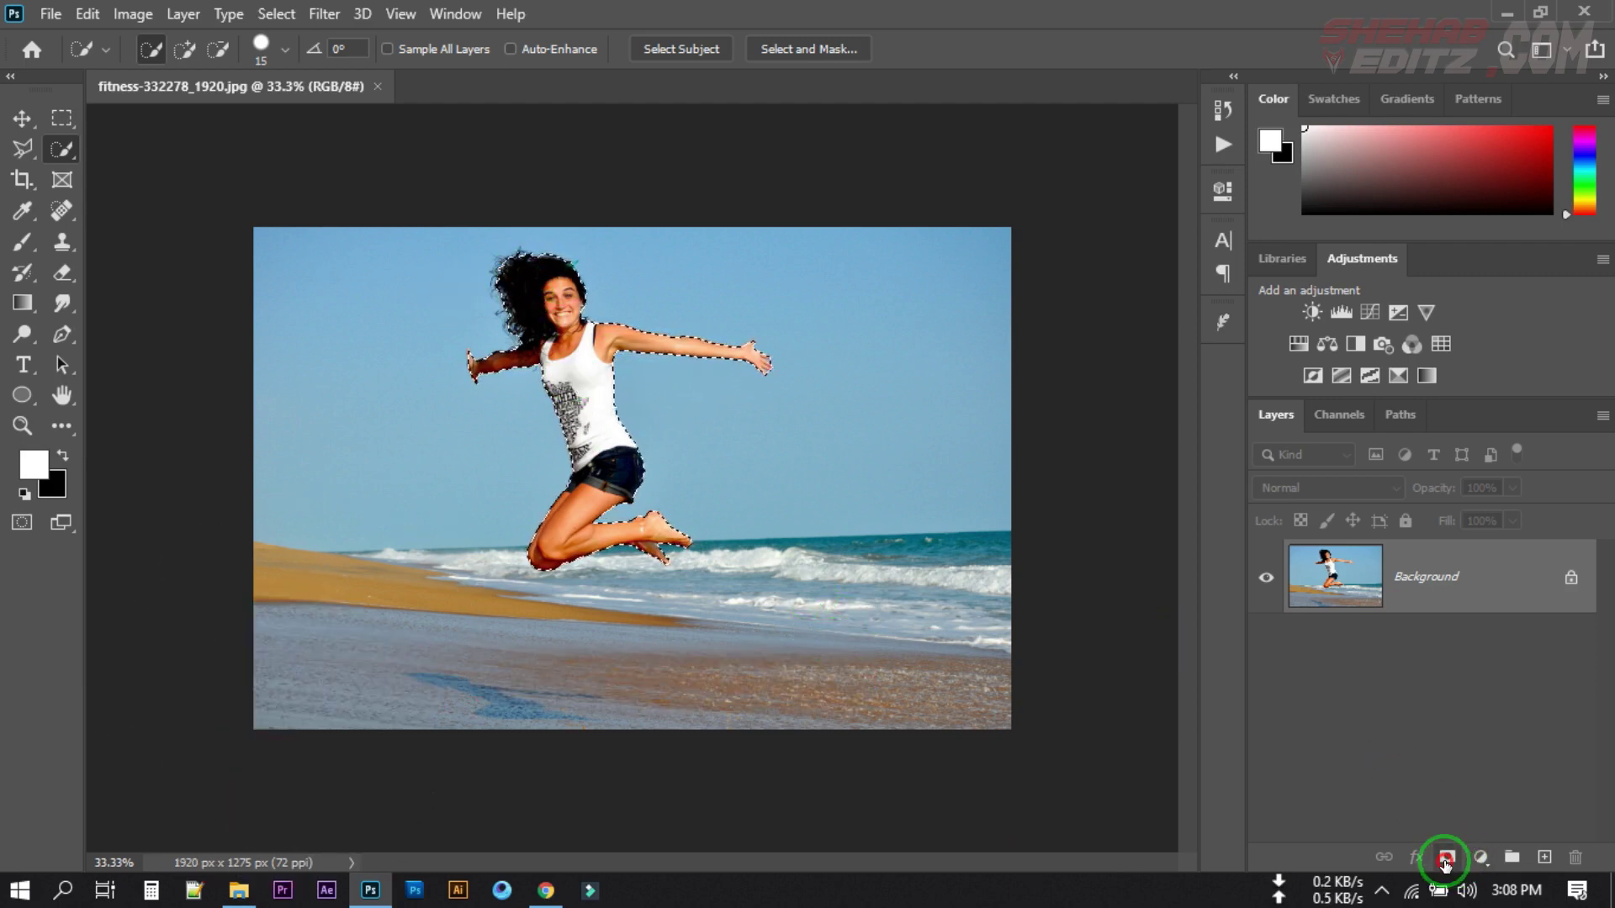
- Add a trial layer mask from the selection, then undo it and deselect
{"action": "left_click", "coordinate": [1445, 860]}
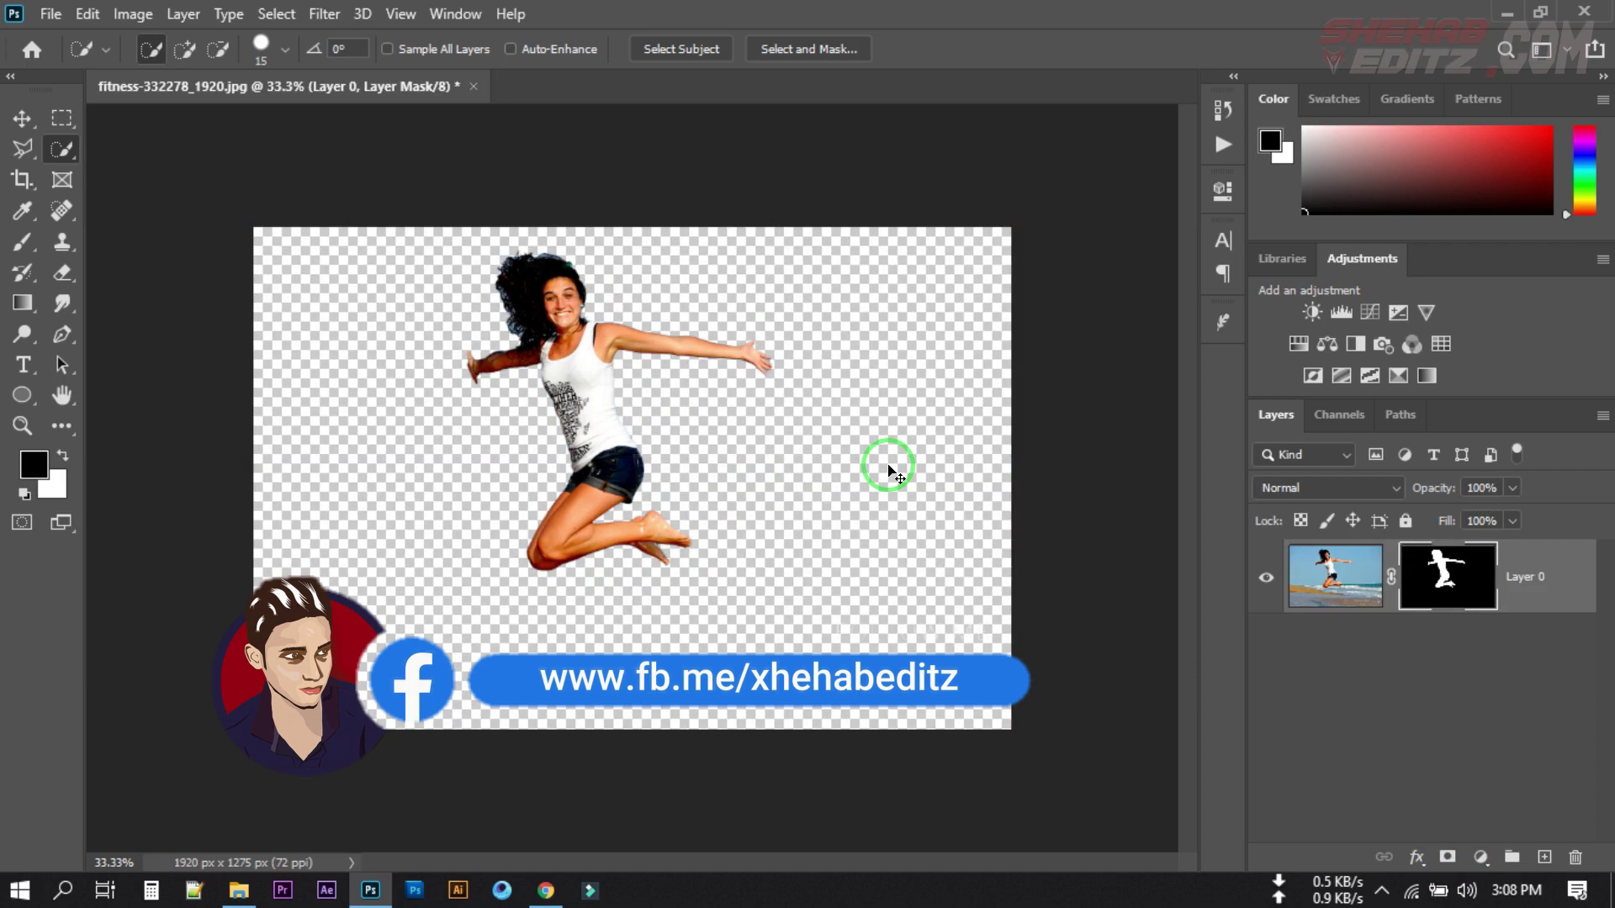
{"action": "key", "text": "ctrl+z"}
{"action": "key", "text": "ctrl+d"}
- Drag an Object Selection box around the woman to select her, then zoom in
{"action": "right_click", "coordinate": [62, 148]}
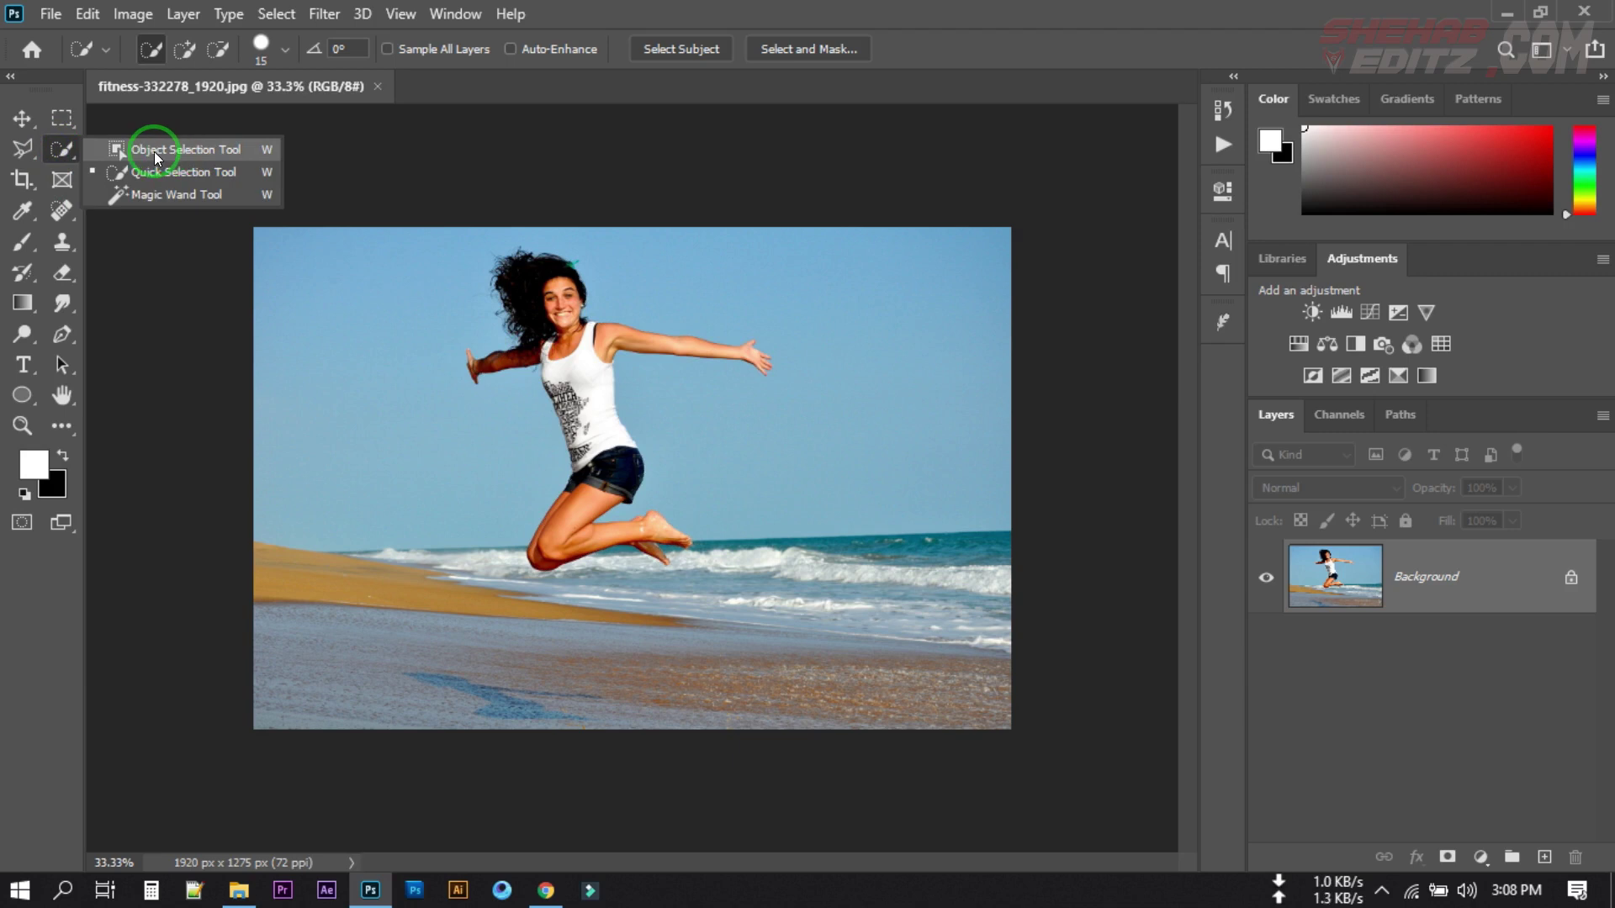
{"action": "left_click", "coordinate": [155, 155]}
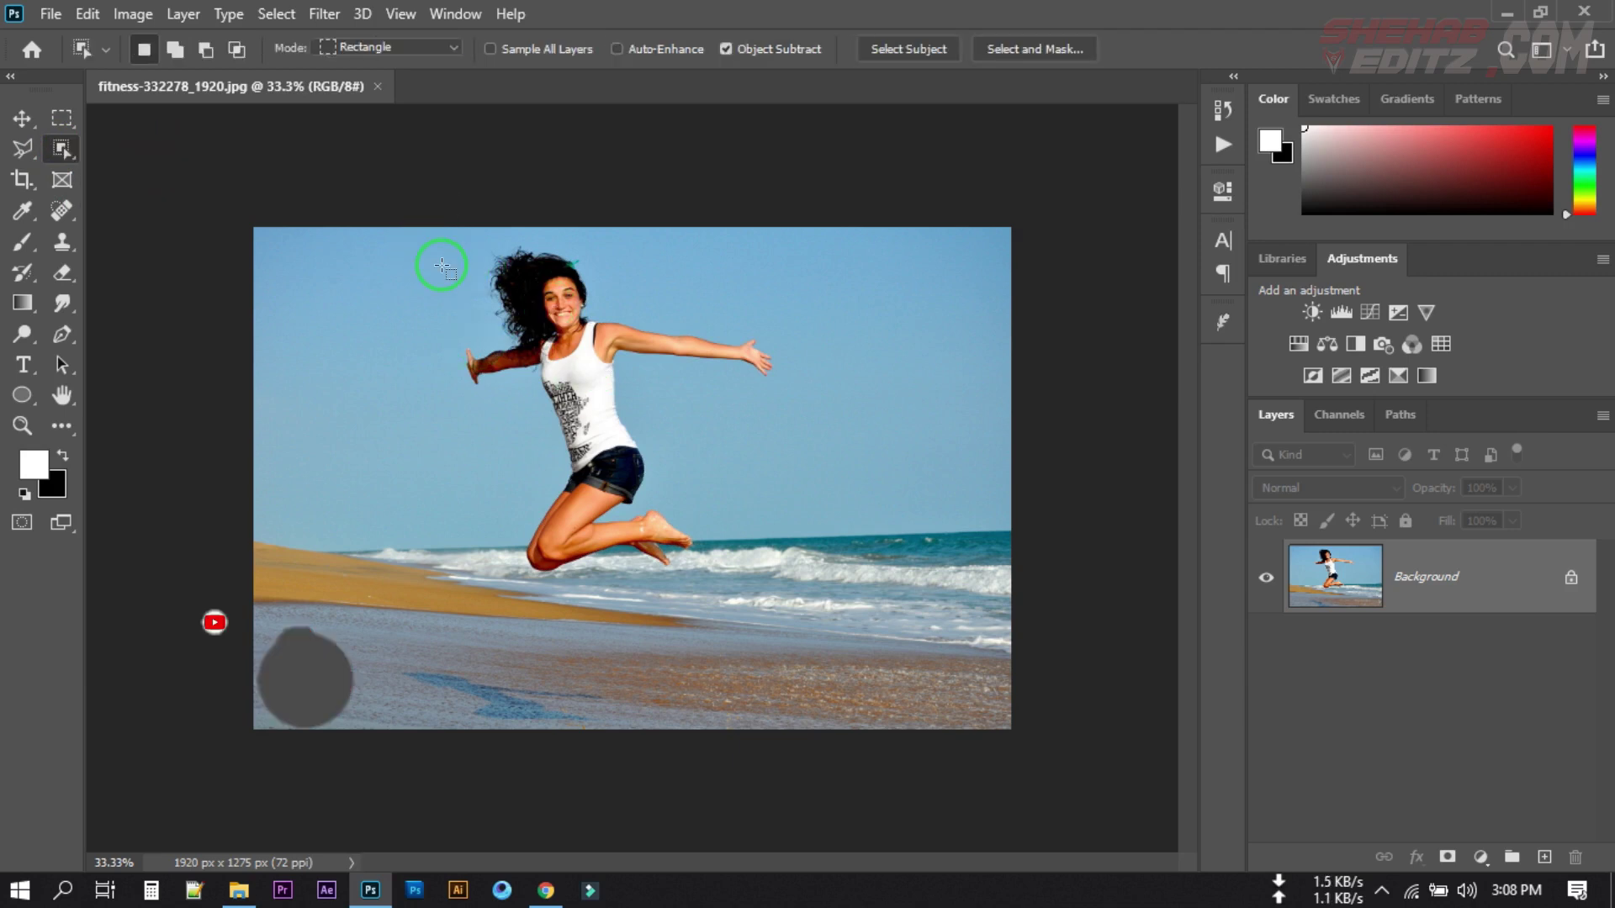
{"action": "mouse_move", "coordinate": [436, 227]}
{"action": "left_mouse_down"}
{"action": "mouse_move", "coordinate": [490, 331]}
{"action": "mouse_move", "coordinate": [695, 493]}
{"action": "mouse_move", "coordinate": [765, 569]}
{"action": "mouse_move", "coordinate": [783, 626]}
{"action": "left_mouse_up"}
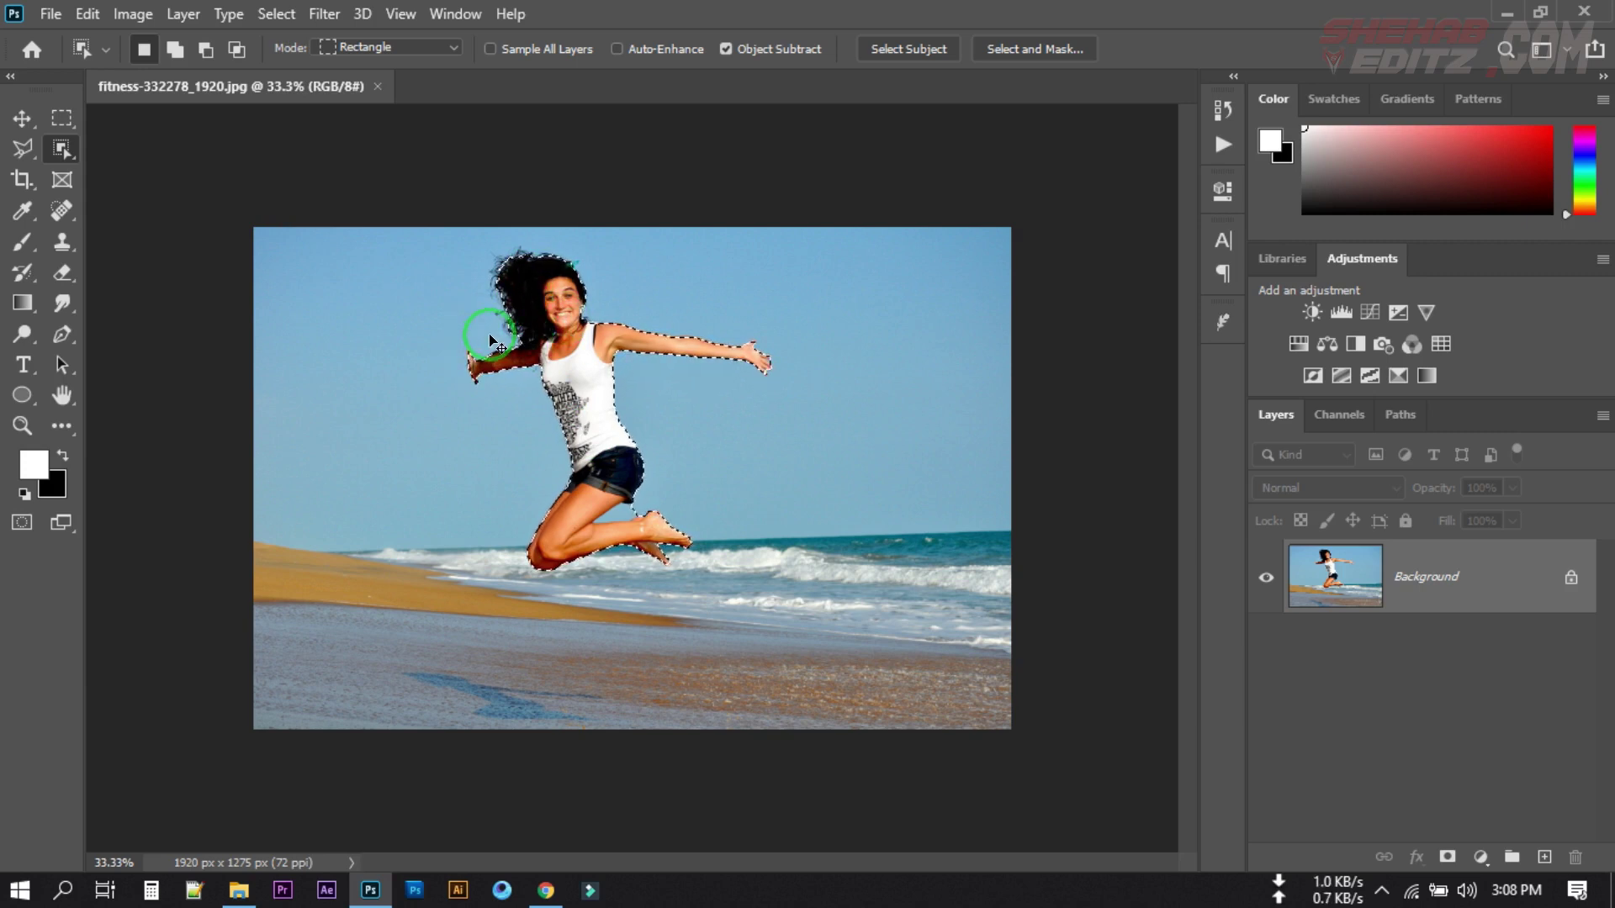
{"action": "key", "text": "ctrl+plus"}
{"action": "scroll", "coordinate": [505, 349], "scroll_direction": "up", "scroll_amount": 5}
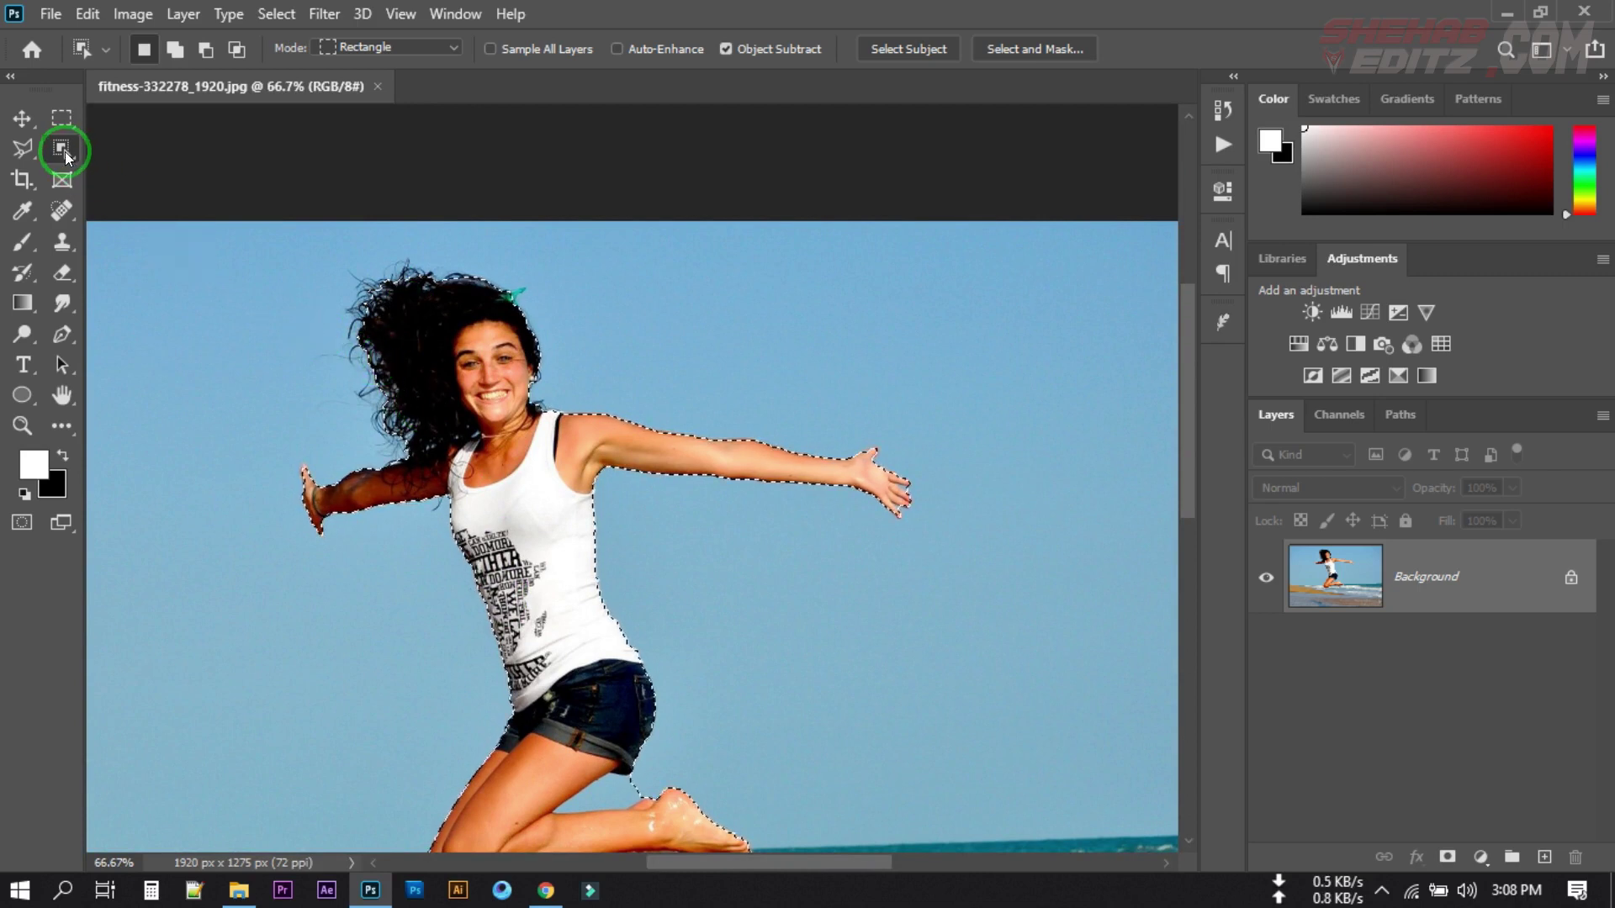
- In Select and Mask, brush the Refine Edge along her curly hair and apply with OK
{"action": "left_click", "coordinate": [1005, 50]}
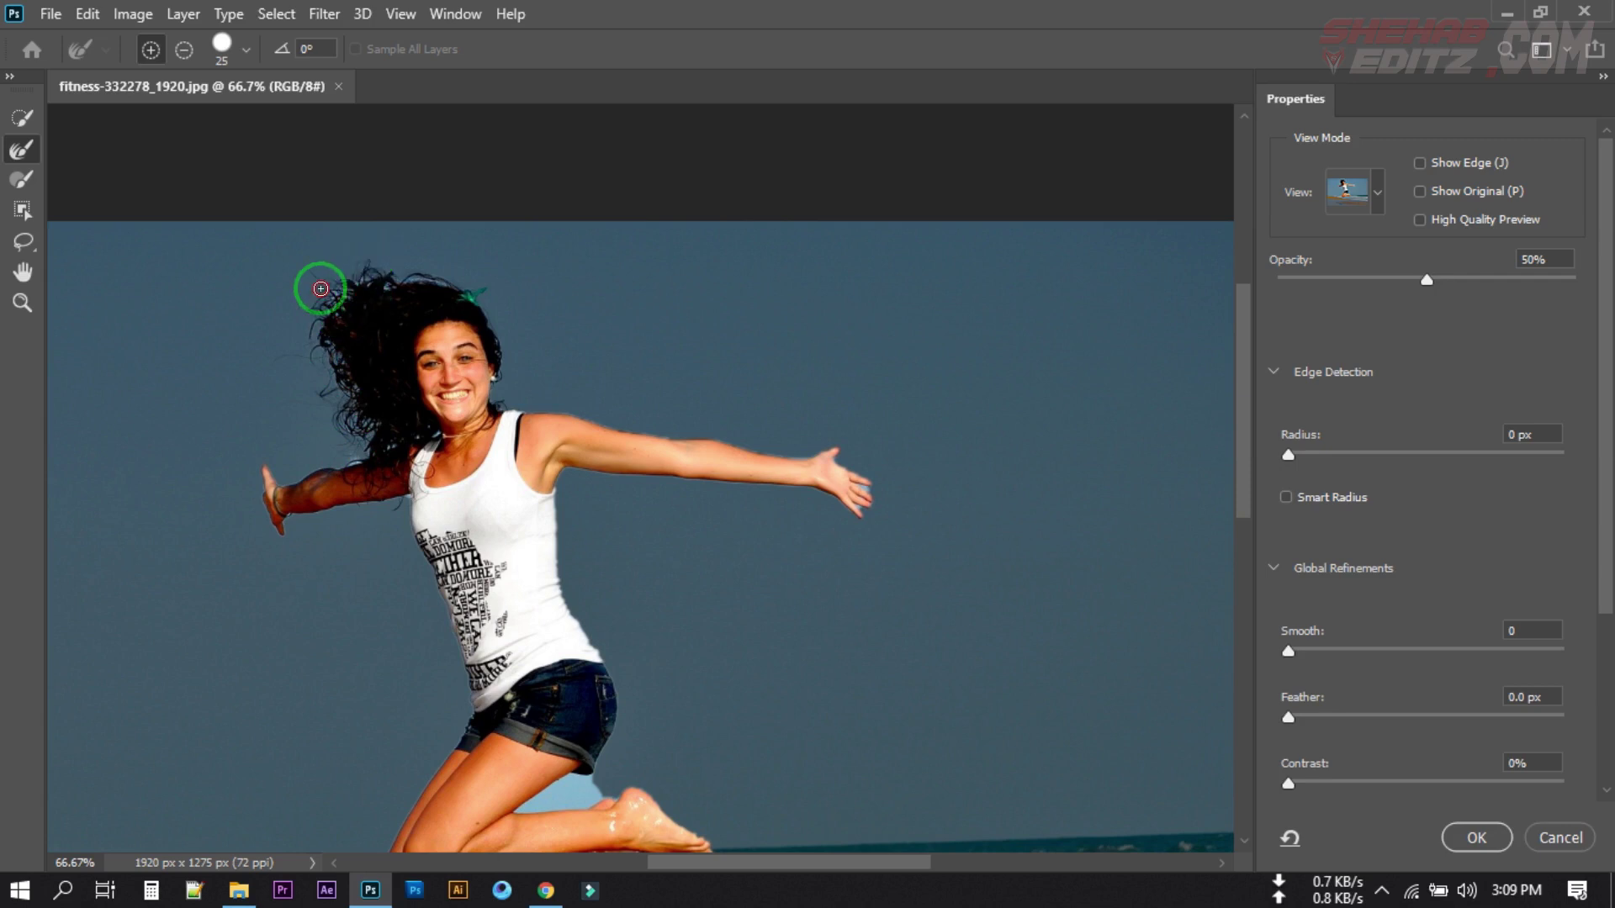
{"action": "left_click_drag", "start_coordinate": [479, 294], "coordinate": [503, 391]}
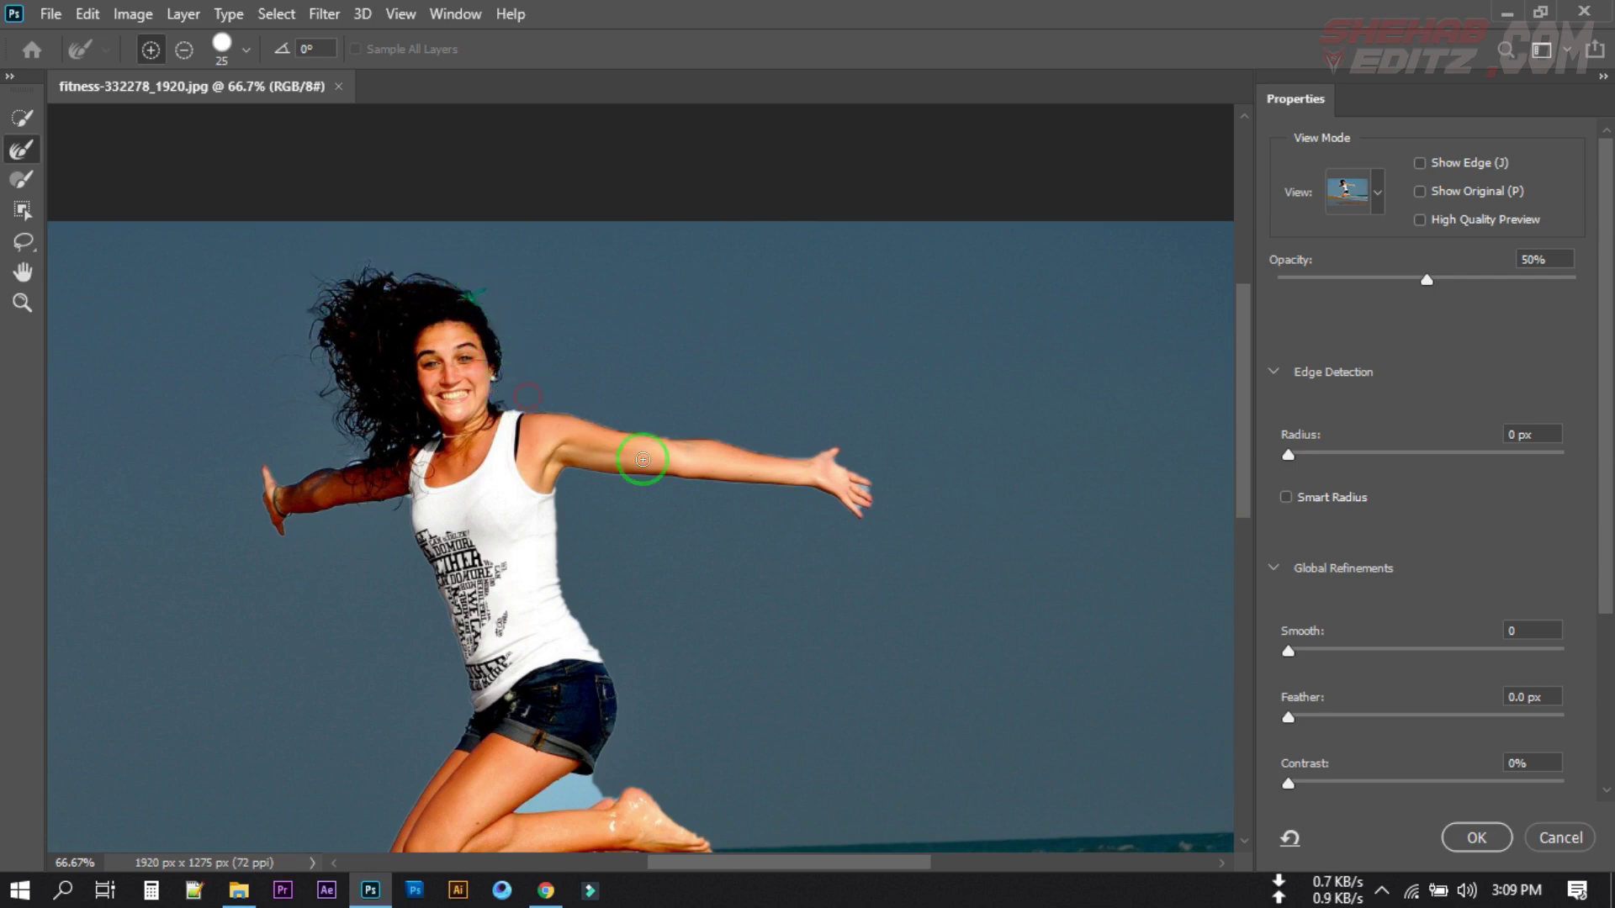
{"action": "scroll", "coordinate": [832, 539], "scroll_direction": "down", "scroll_amount": 3}
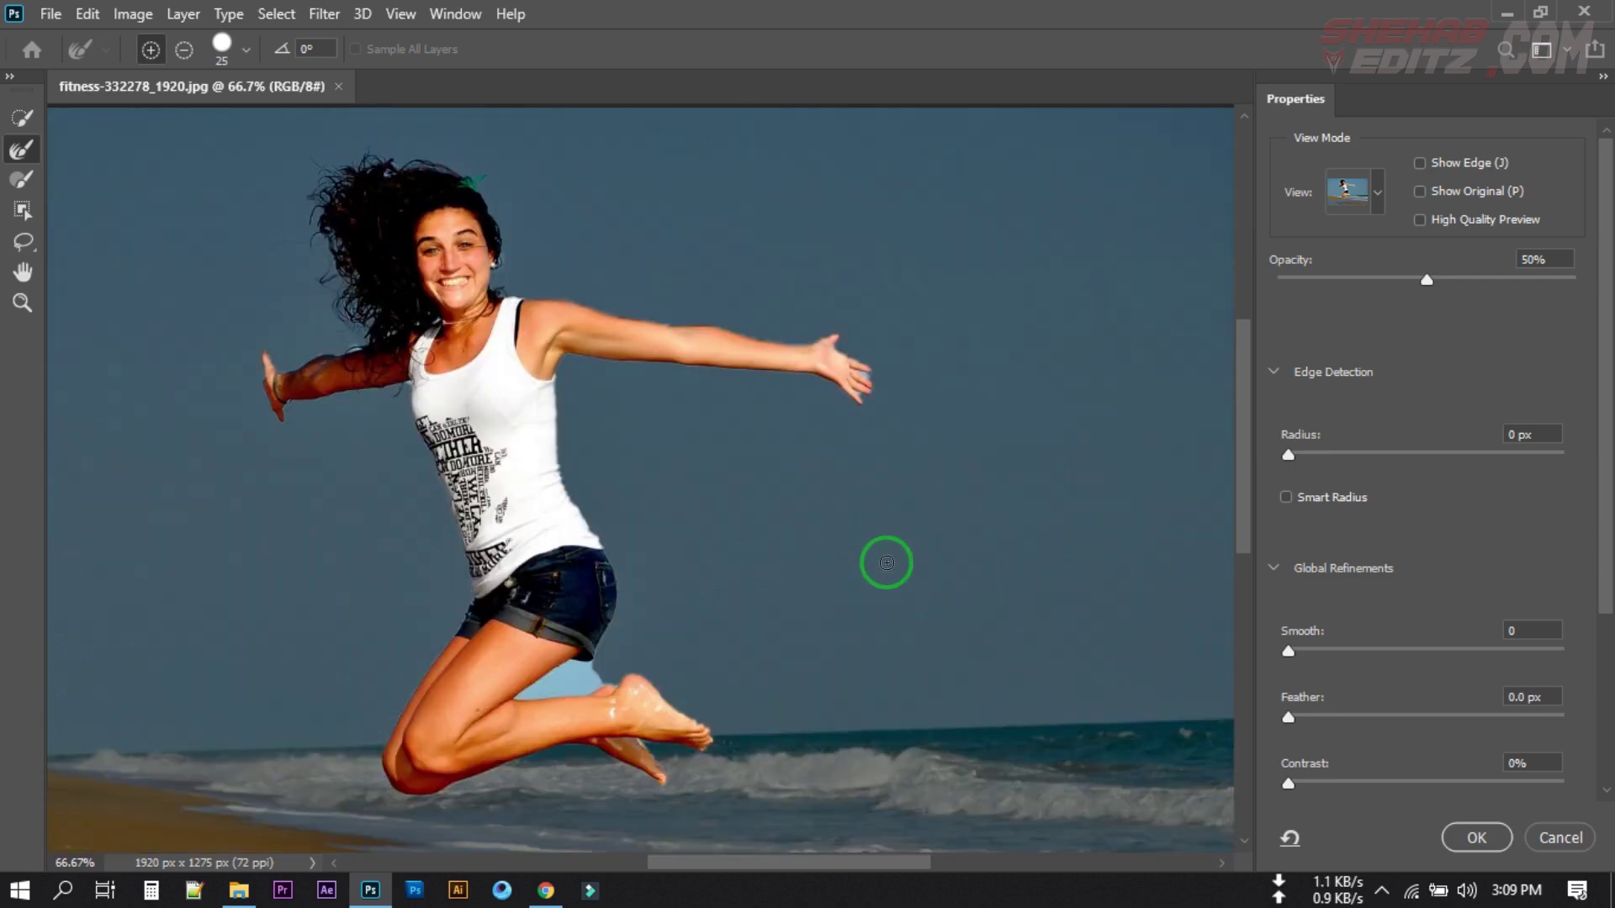
{"action": "left_click", "coordinate": [1457, 832]}
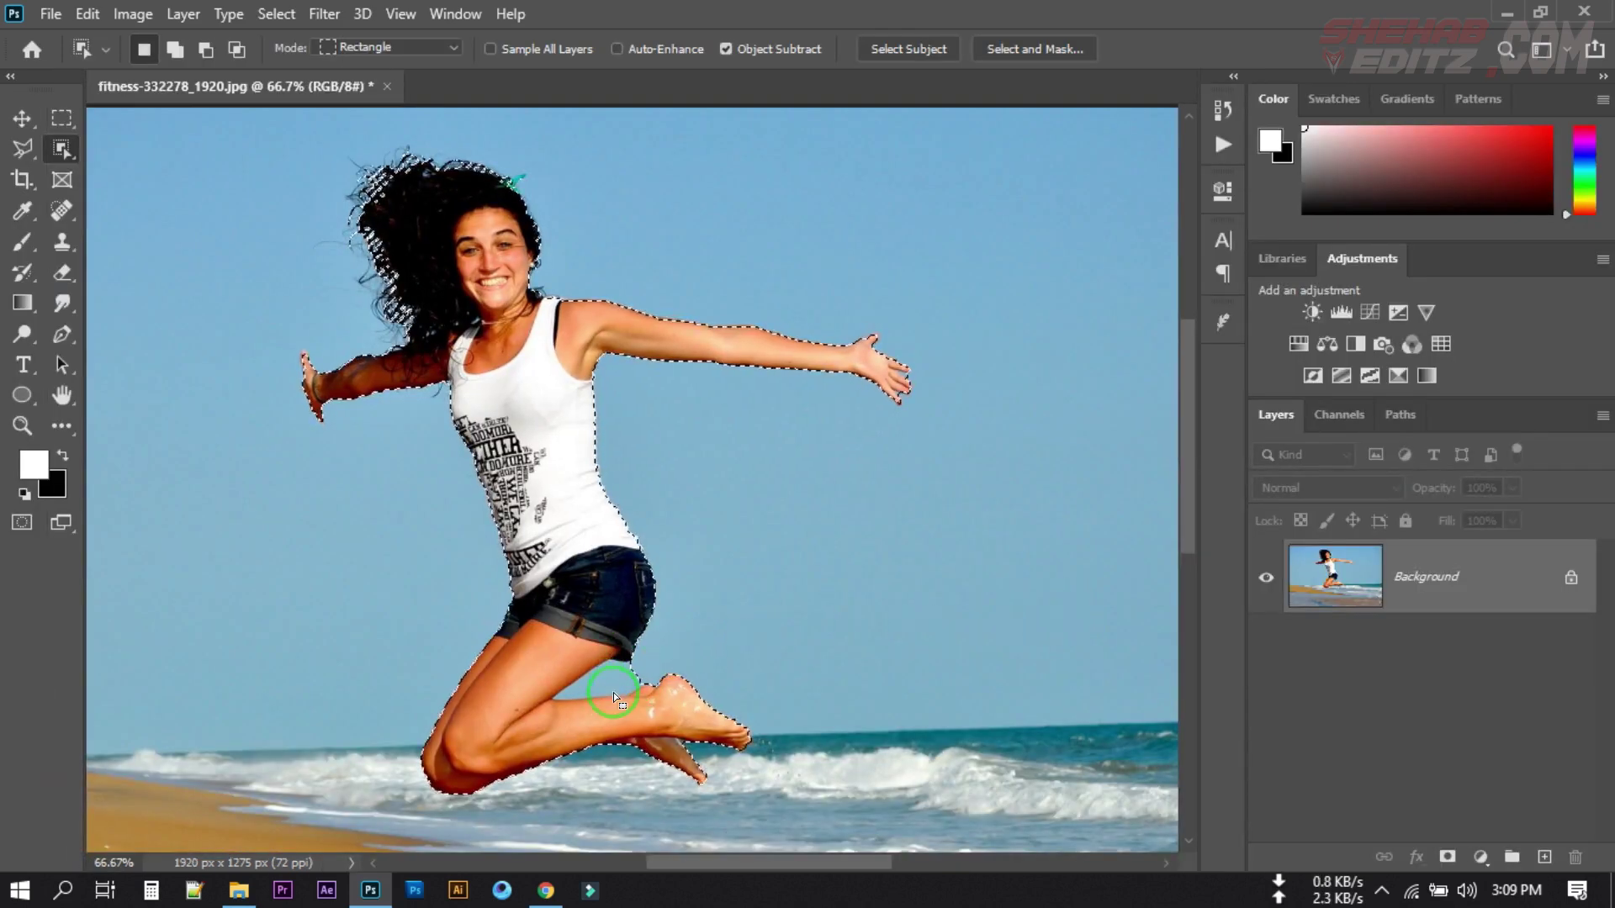
- Set the Quick Selection Tool to subtract at size 15, then fit the image on screen
{"action": "scroll", "coordinate": [638, 700], "scroll_direction": "up", "scroll_amount": 3}
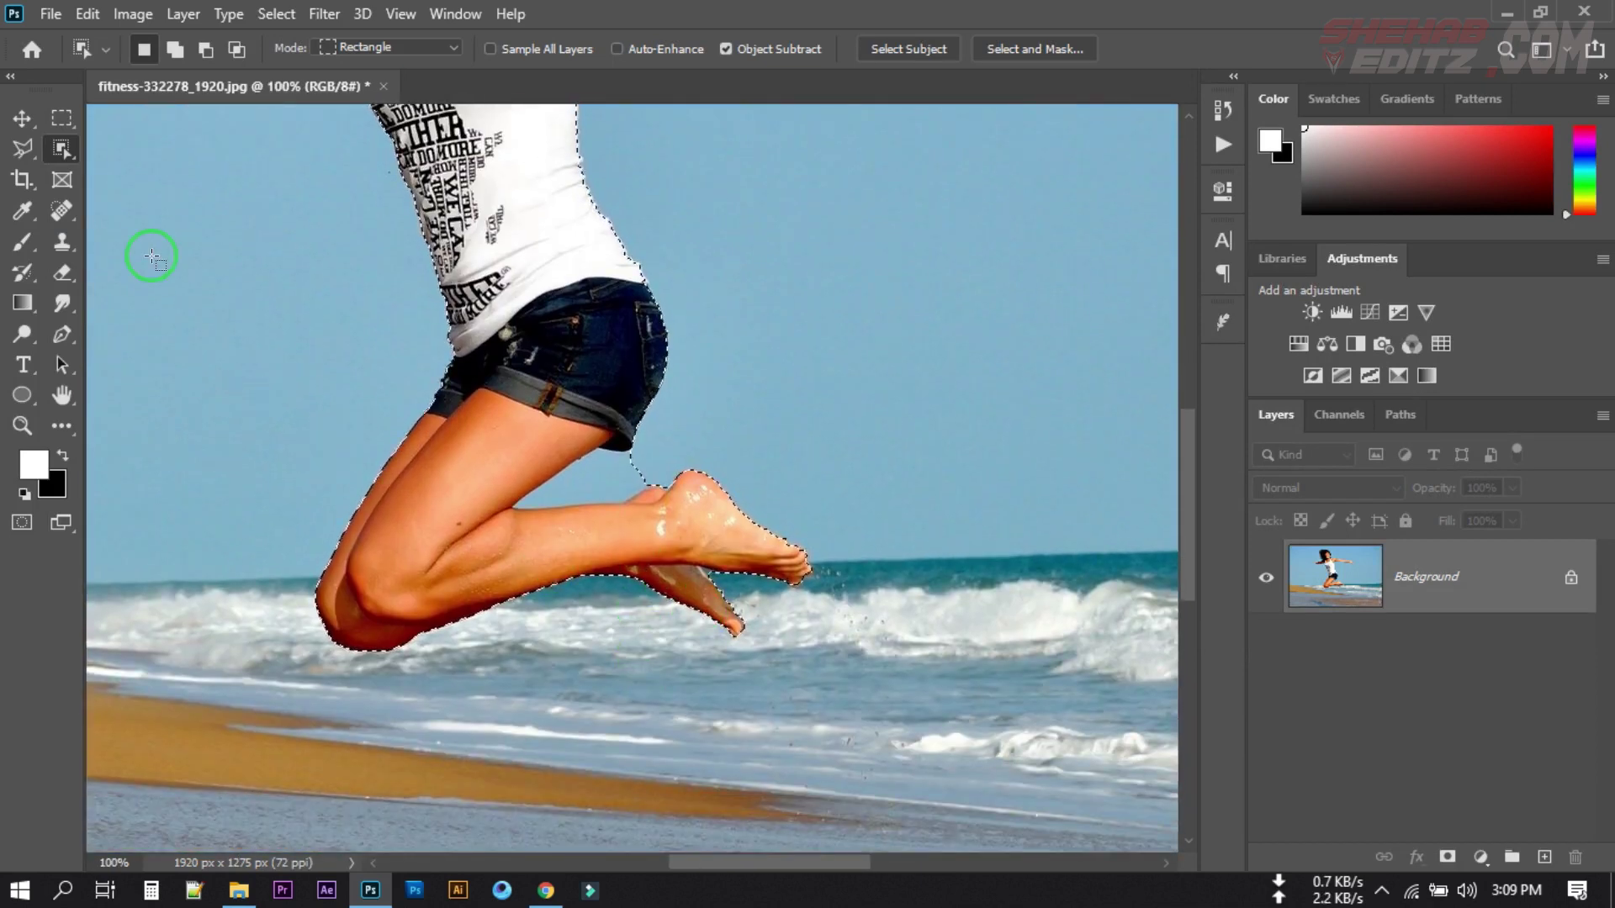
{"action": "right_click", "coordinate": [59, 152]}
{"action": "left_click", "coordinate": [173, 171]}
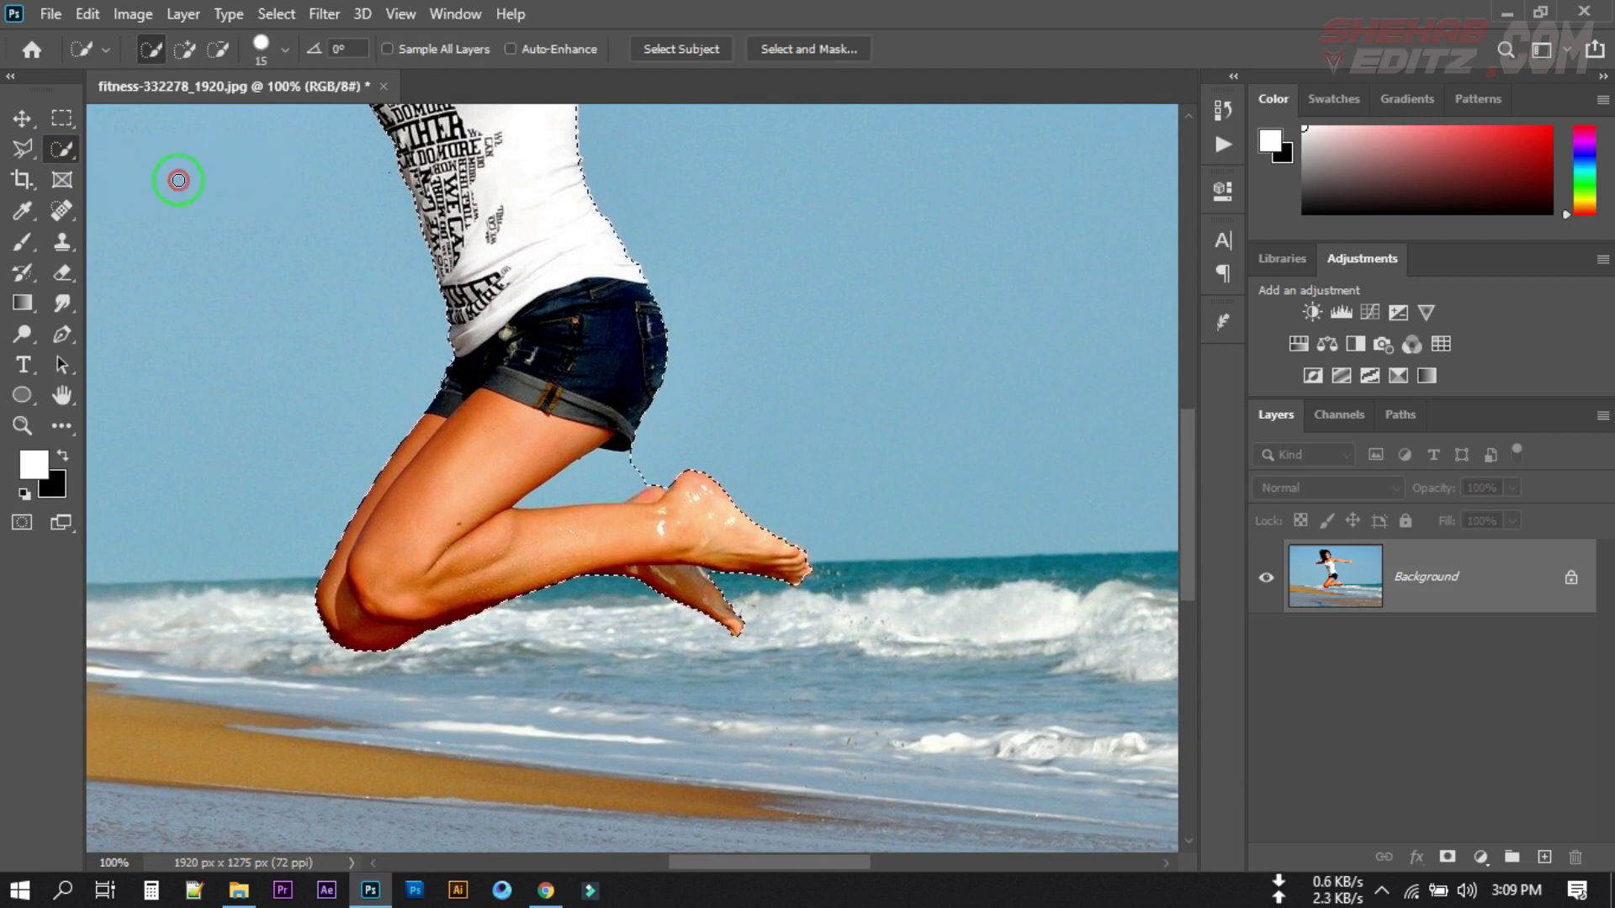
{"action": "key", "text": "alt"}
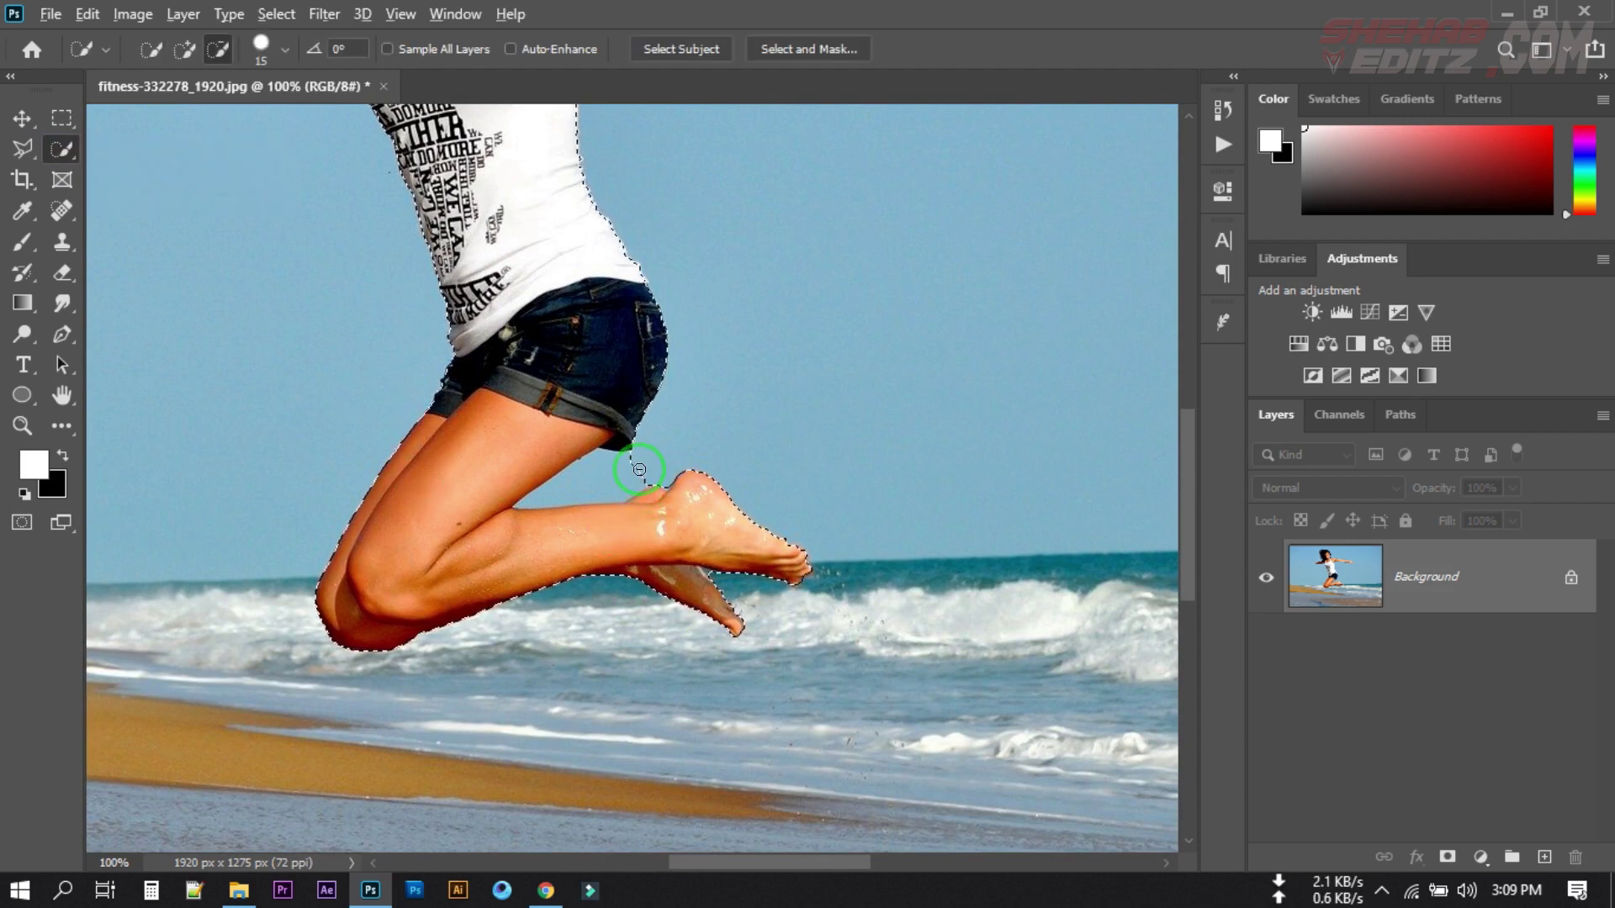
{"action": "scroll", "coordinate": [639, 497], "scroll_direction": "down", "scroll_amount": 1}
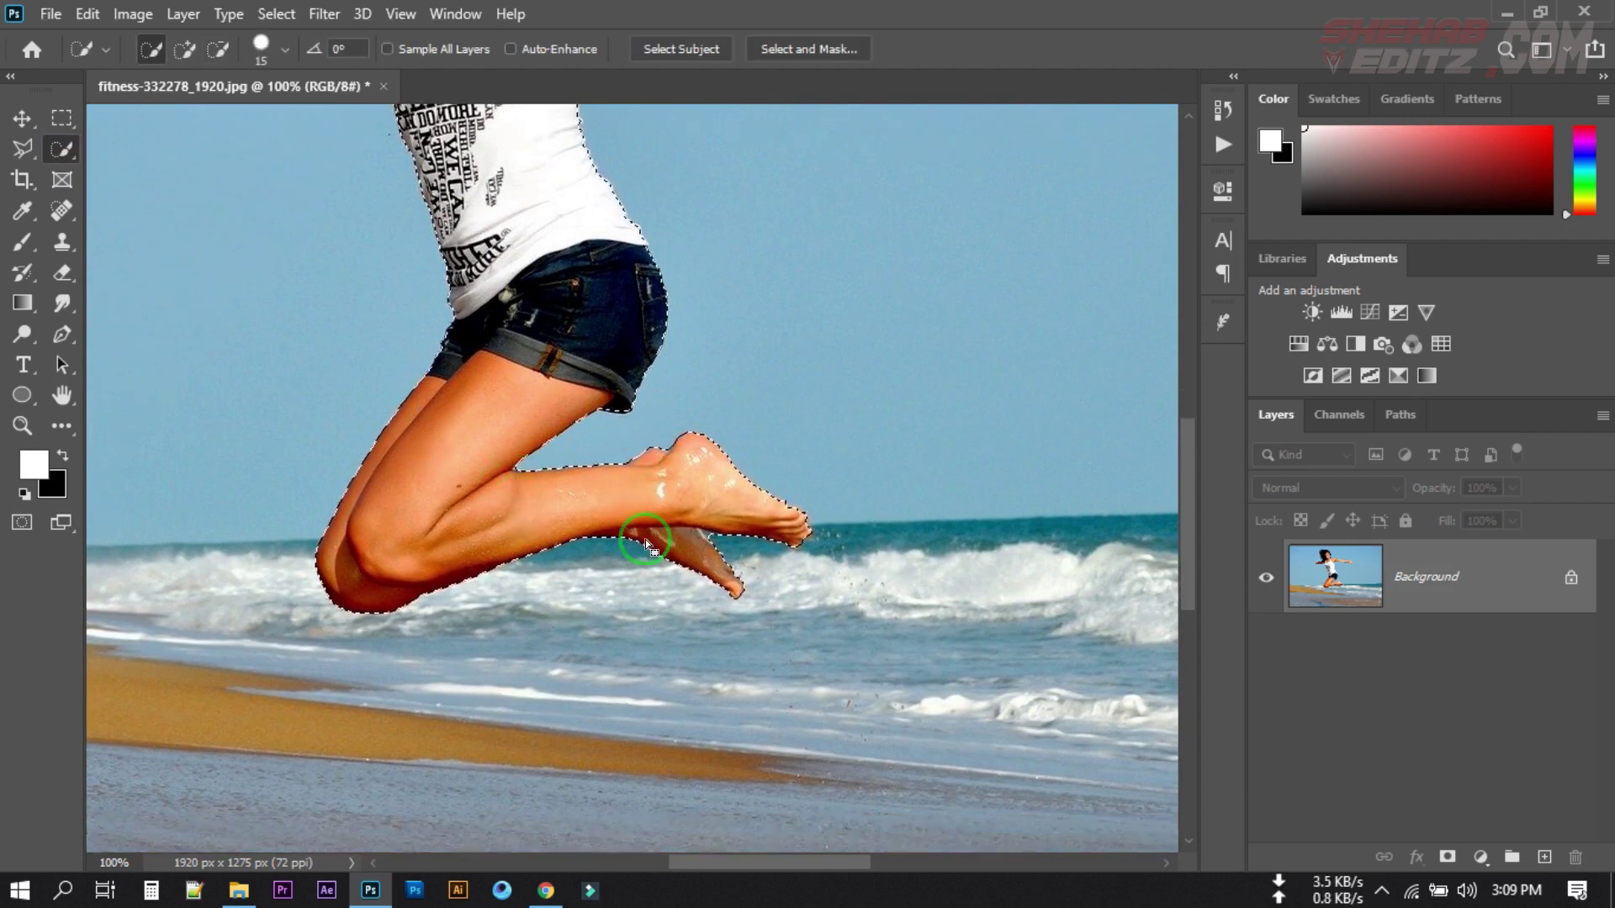
{"action": "scroll", "coordinate": [688, 531], "scroll_direction": "up", "scroll_amount": 2}
{"action": "scroll", "coordinate": [706, 538], "scroll_direction": "up", "scroll_amount": 2}
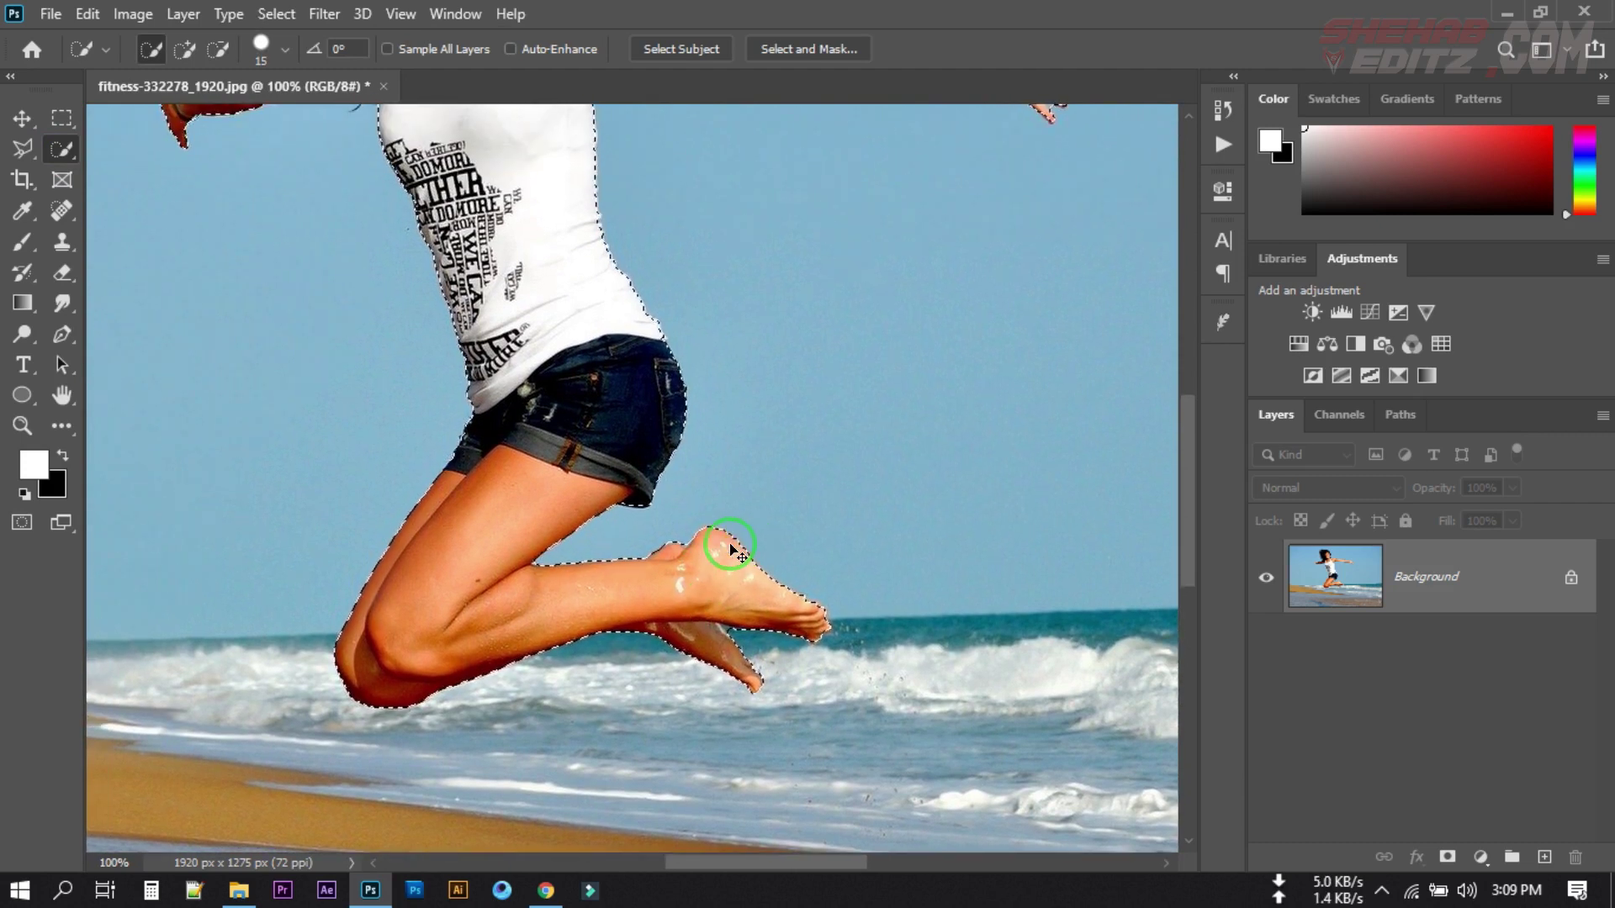
{"action": "key", "text": "ctrl+0"}
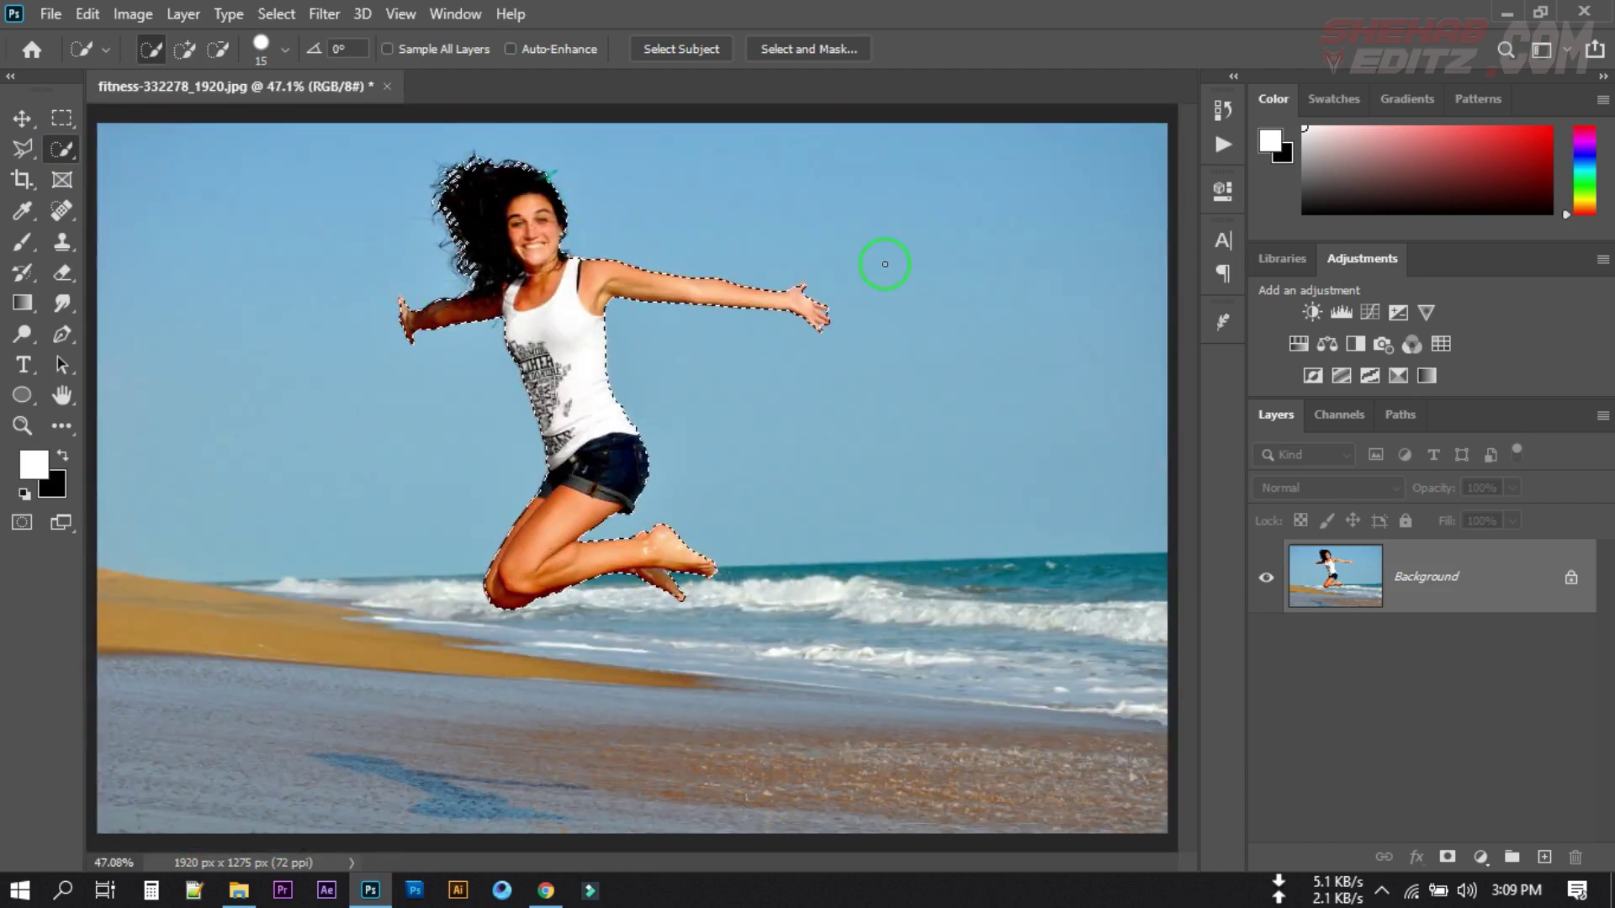
- Add a layer mask hiding the beach and zoom in to inspect the woman's hair
{"action": "left_click", "coordinate": [1446, 855]}
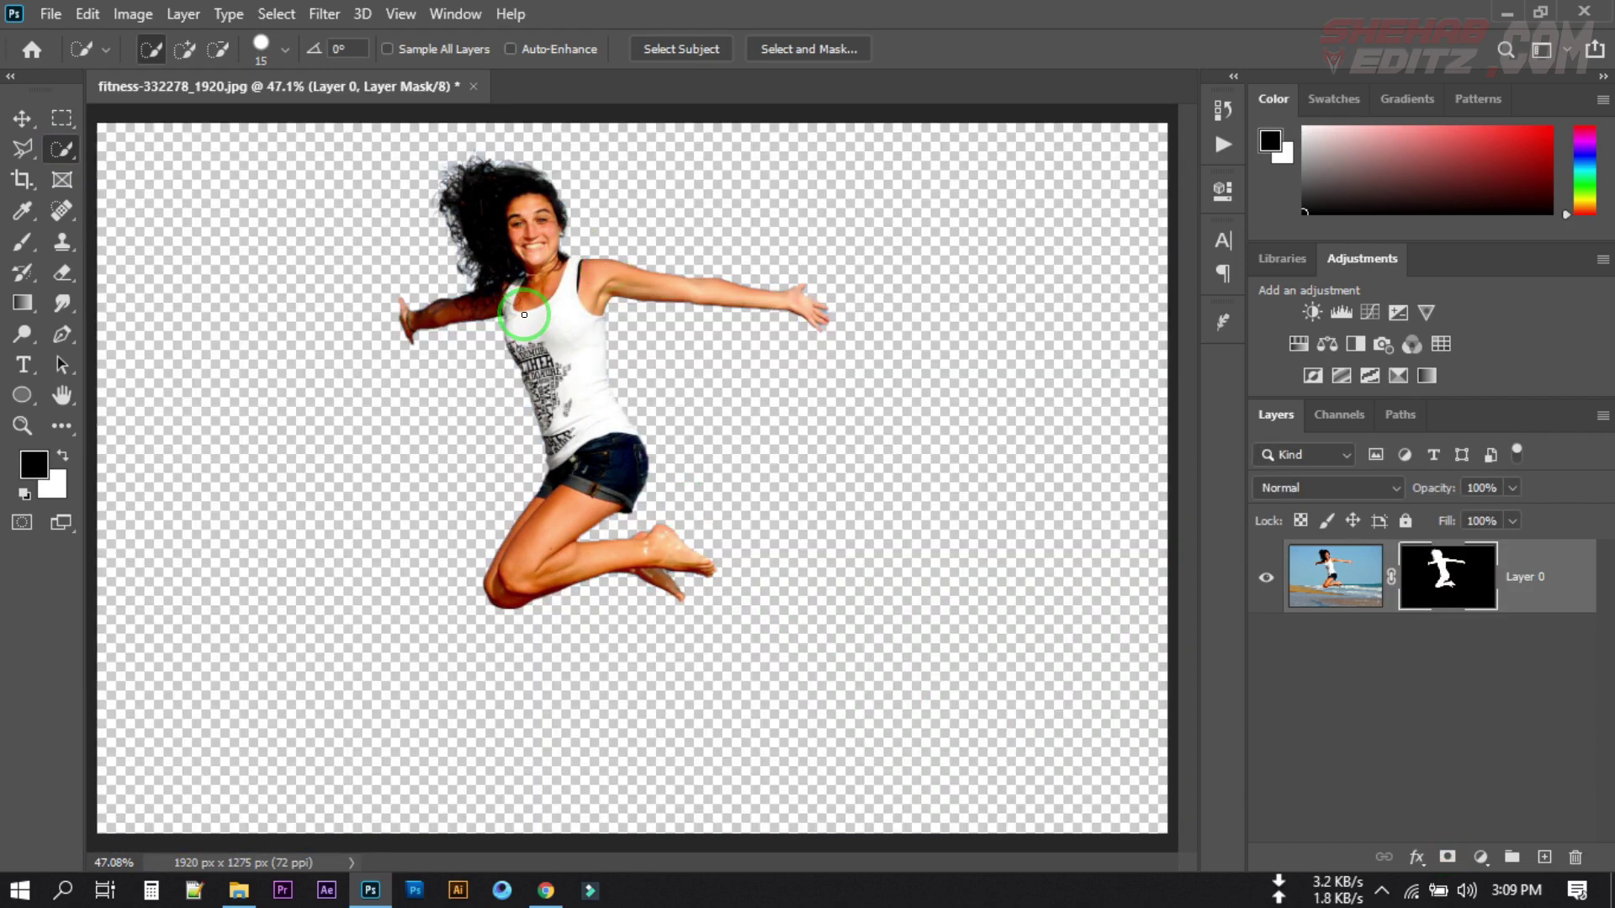
{"action": "scroll", "coordinate": [522, 325], "scroll_direction": "up", "scroll_amount": 3}
{"action": "scroll", "coordinate": [523, 374], "scroll_direction": "up", "scroll_amount": 4}
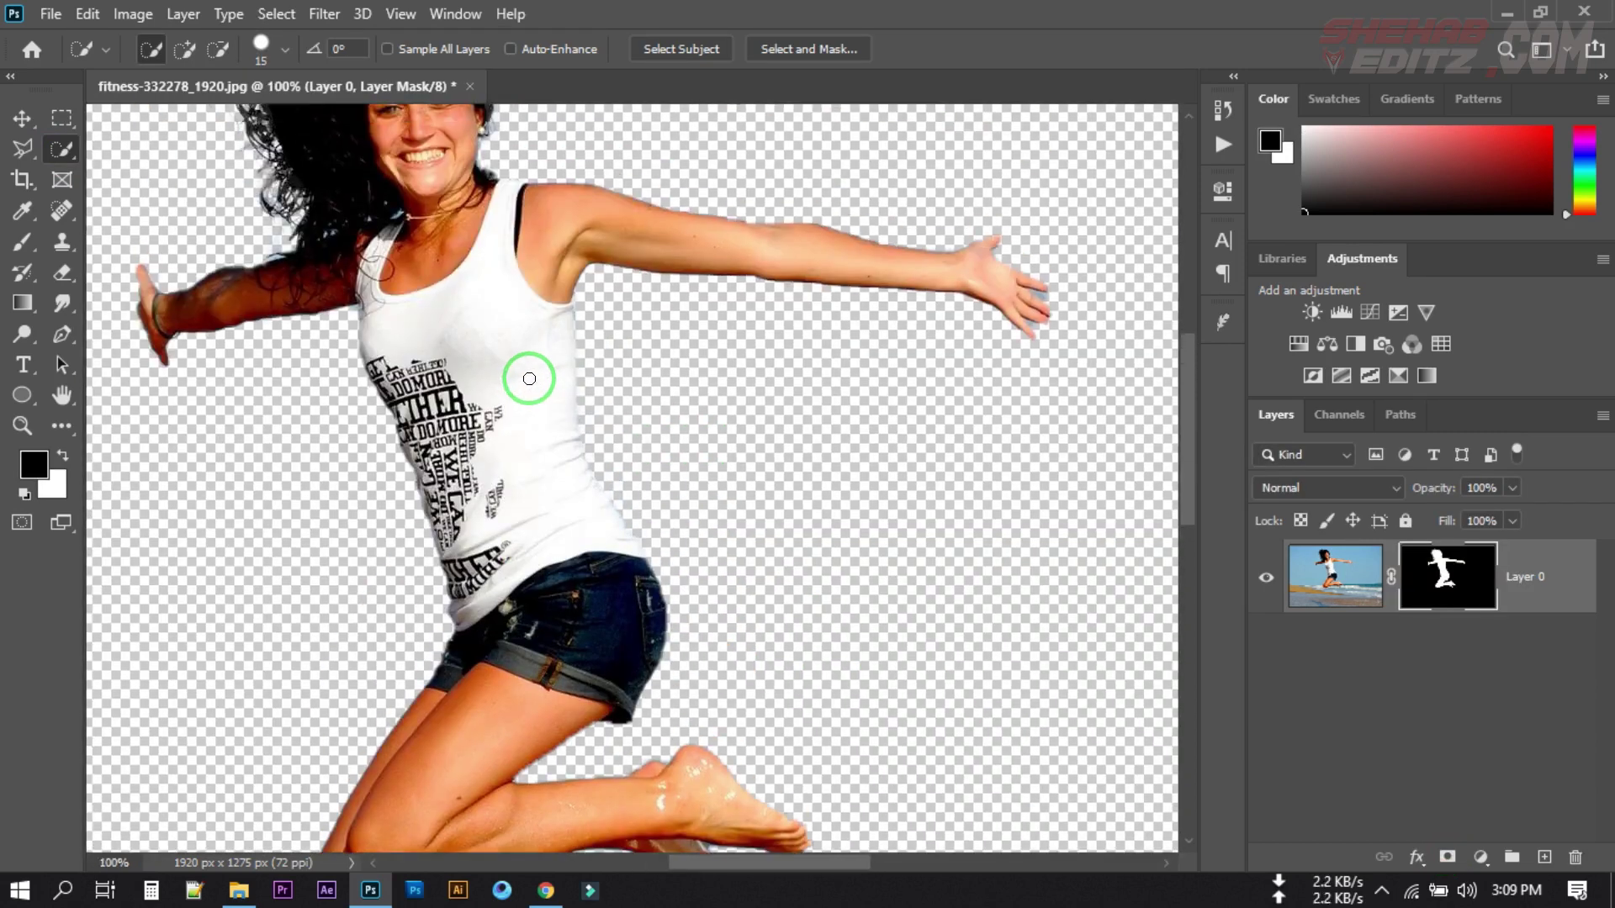
{"action": "left_click_drag", "start_coordinate": [388, 299], "coordinate": [558, 458]}
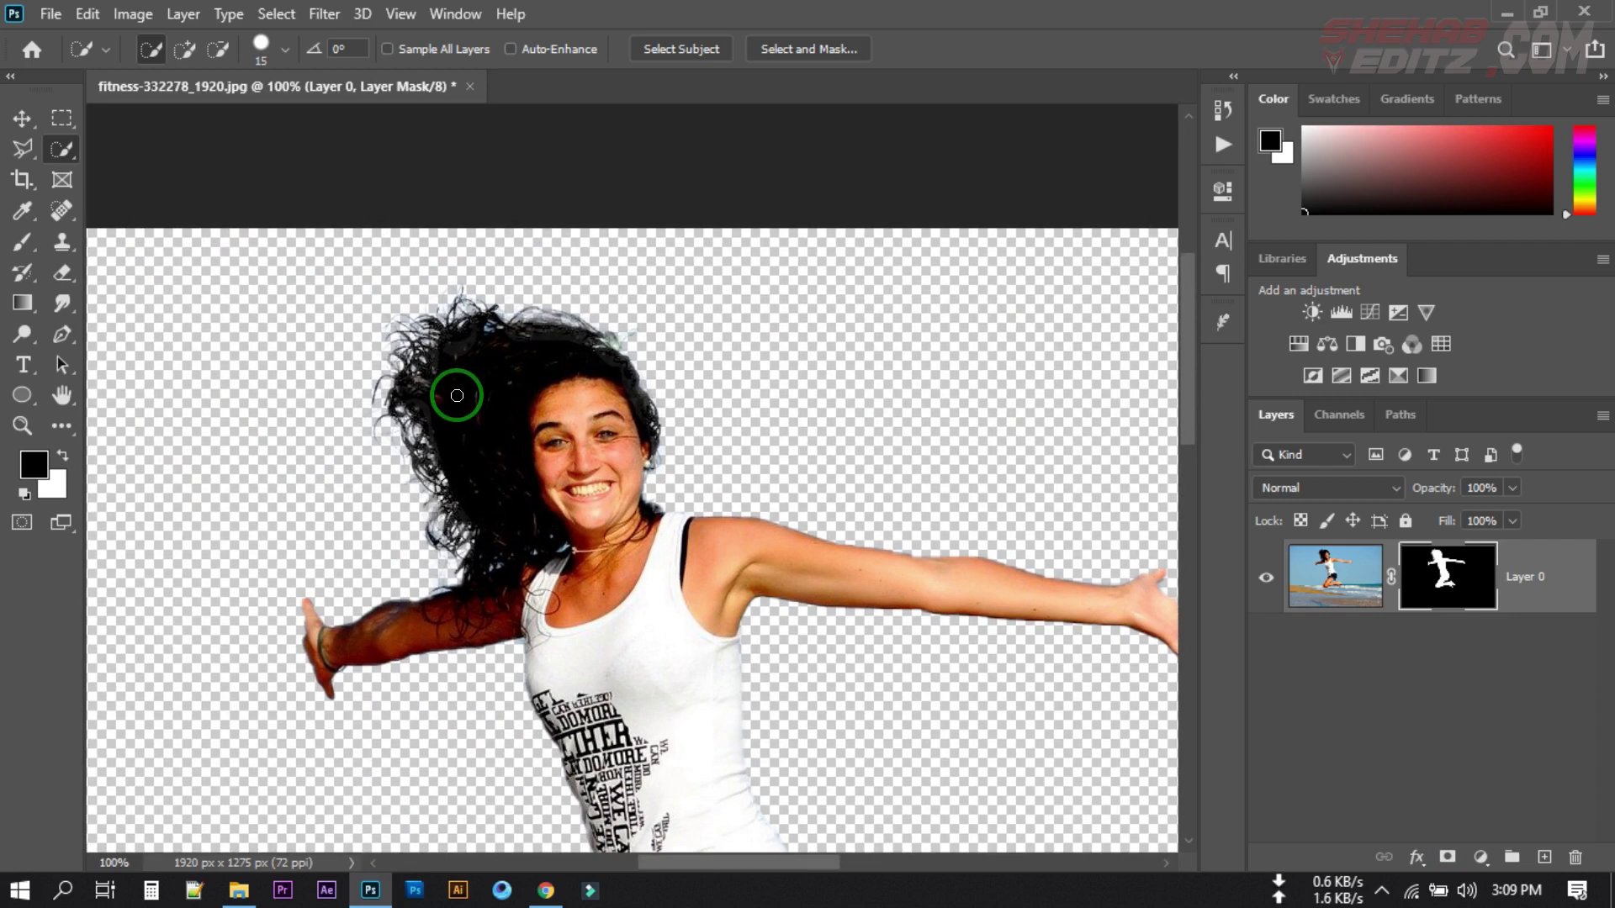
- Fit the whole cut-out in view, then close the fitness photo without saving
{"action": "key", "text": "ctrl+0"}
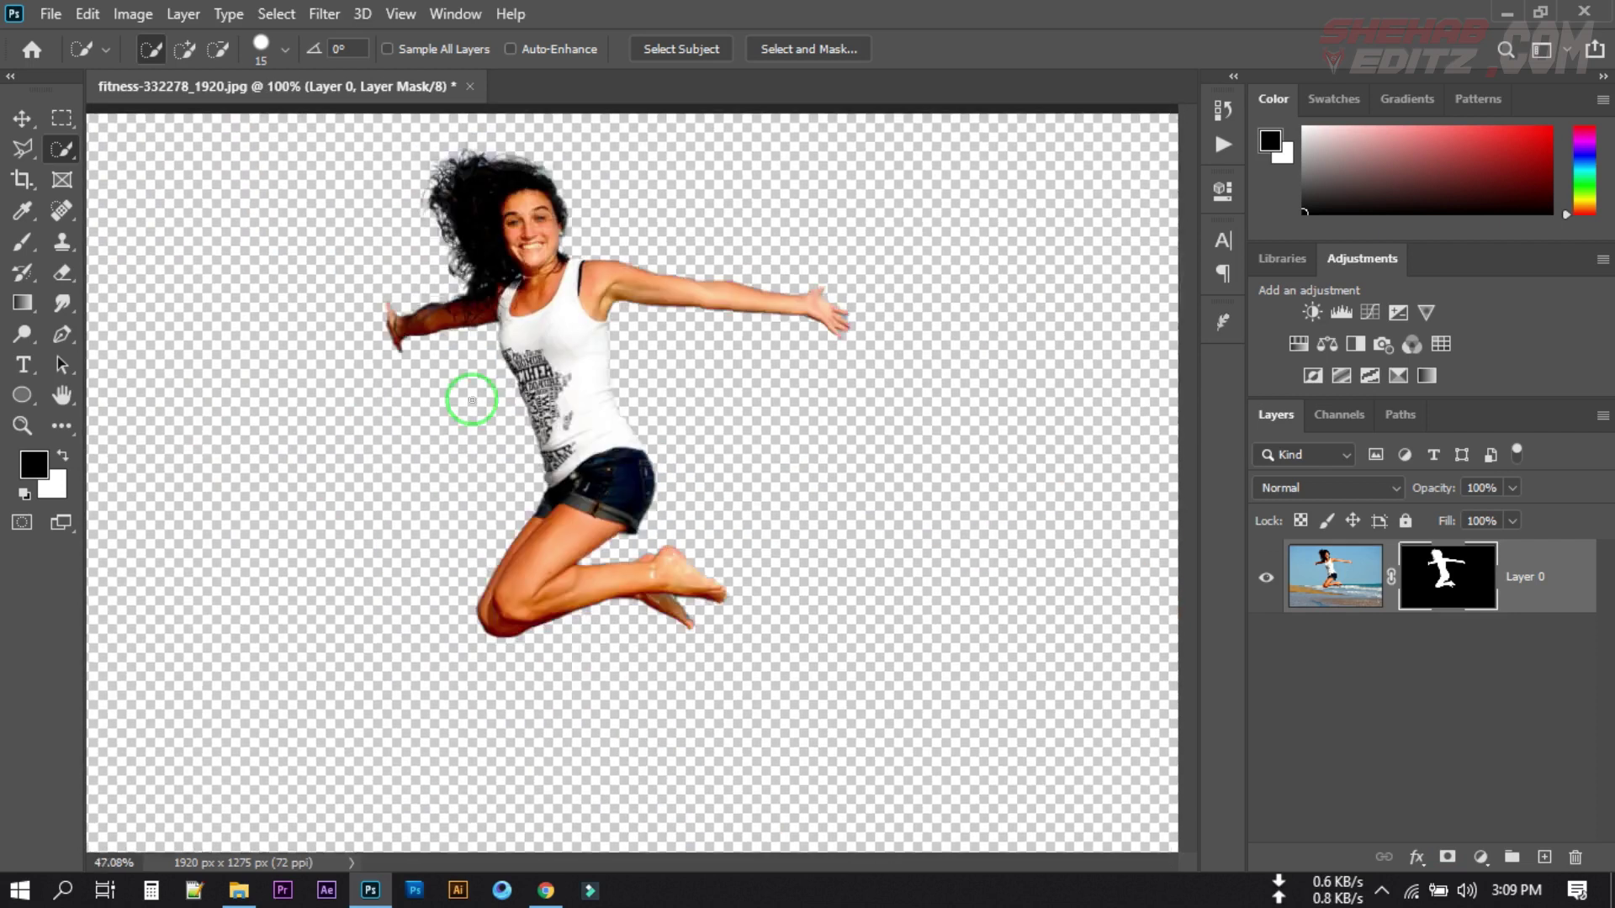
{"action": "left_click", "coordinate": [474, 89]}
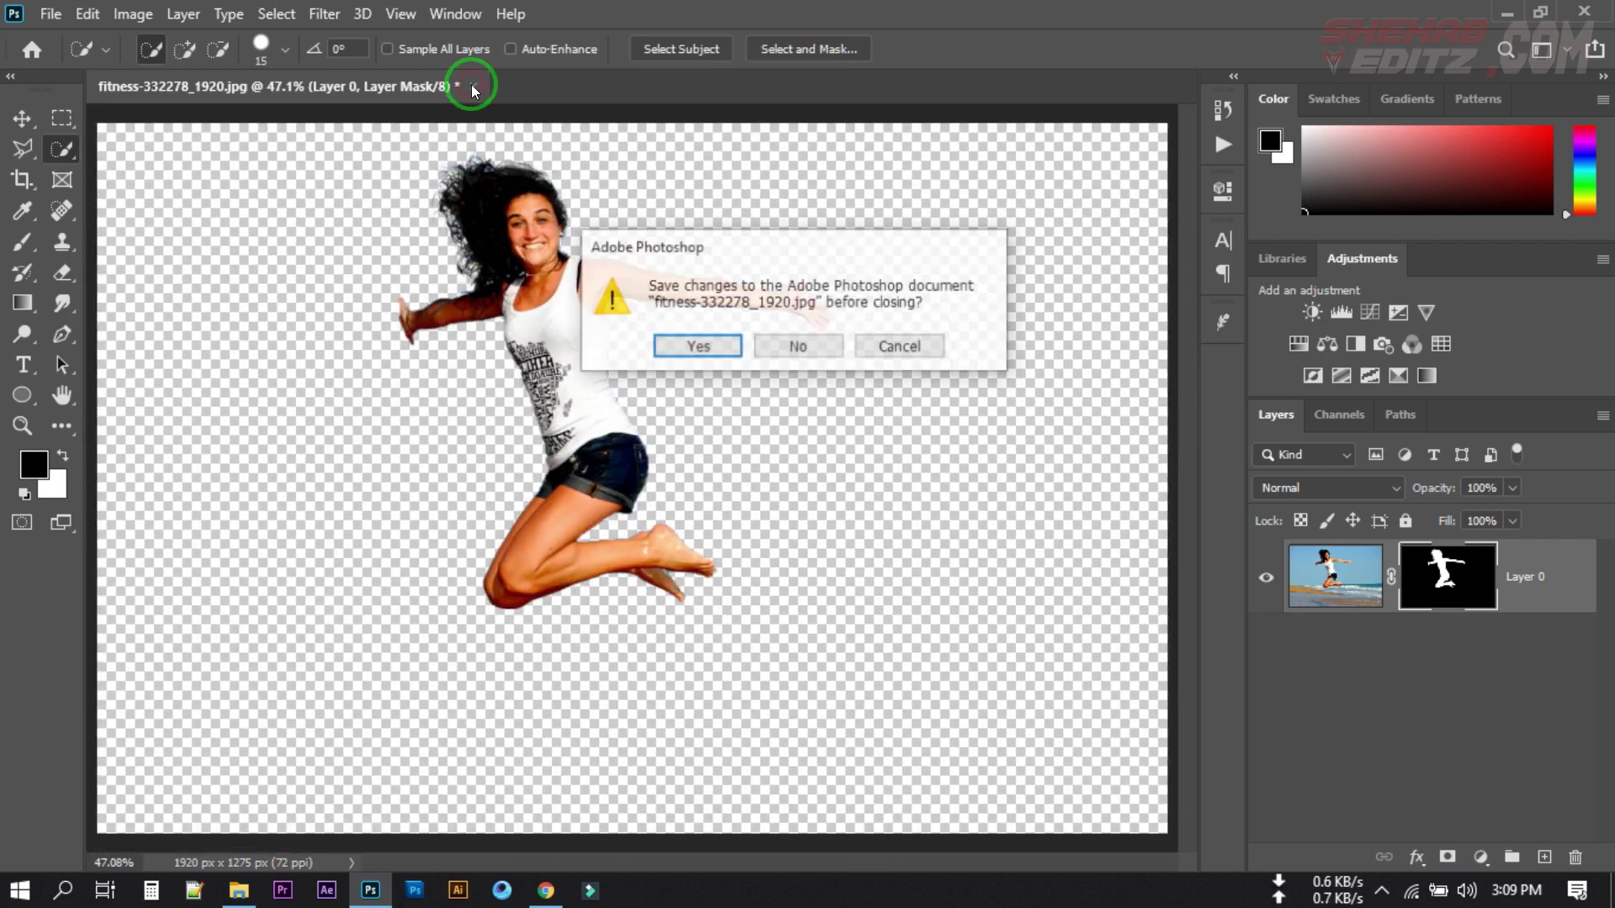
{"action": "left_click", "coordinate": [793, 348]}
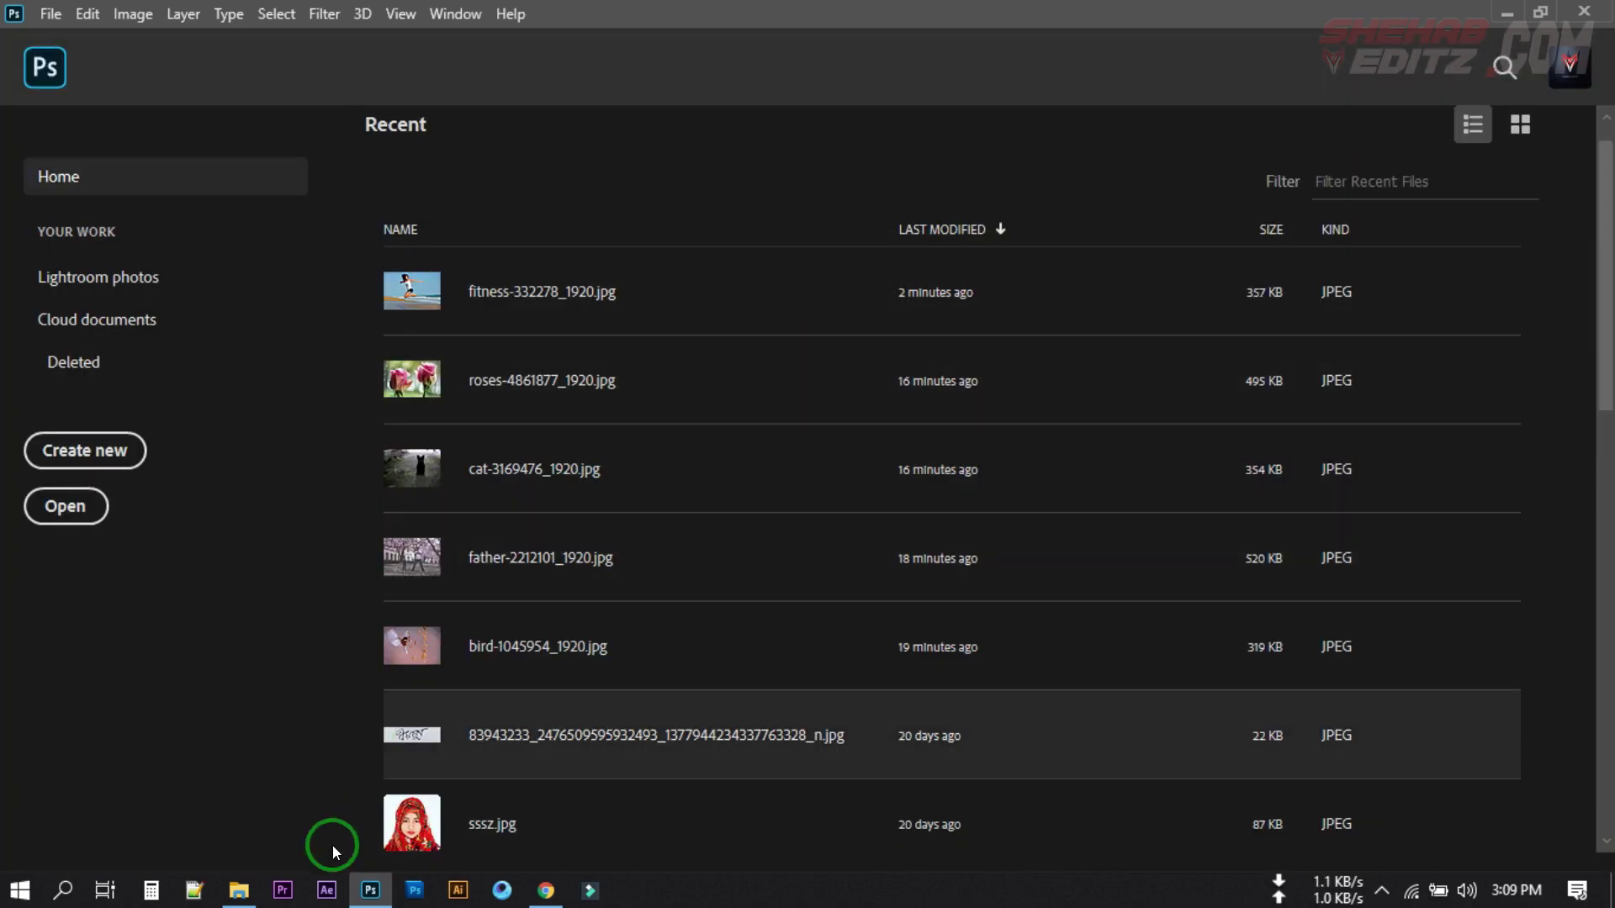
- Drag nature-4851004_1920.jpg from the Photoshop Tutorial folder onto Photoshop to open it
{"action": "mouse_move", "coordinate": [239, 890]}
{"action": "left_click", "coordinate": [341, 777]}
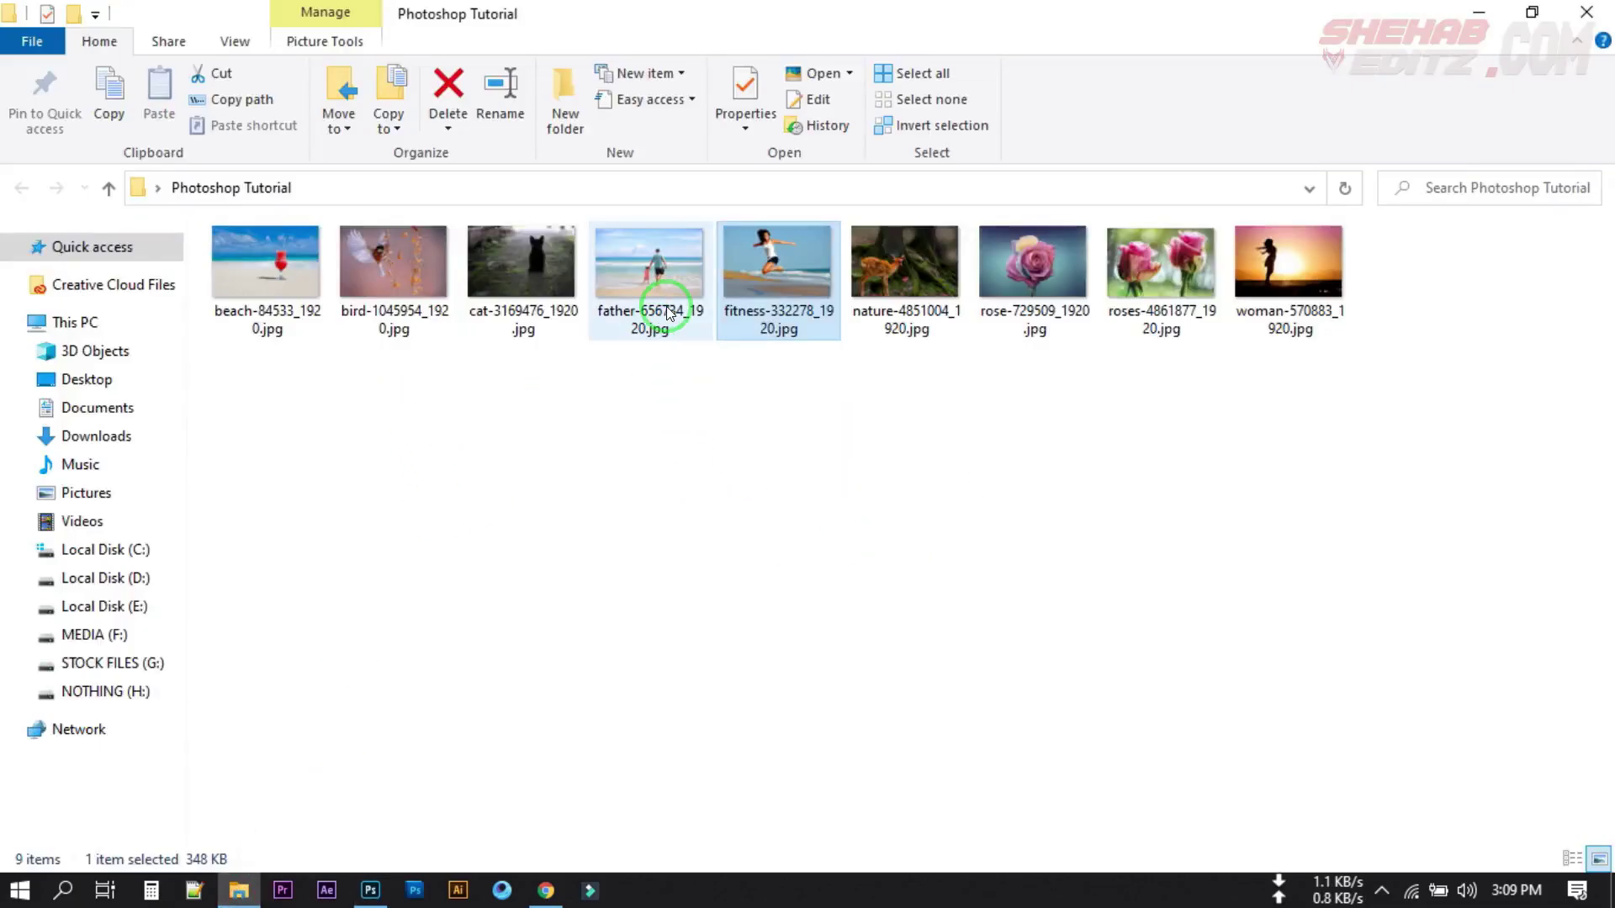
{"action": "left_click", "coordinate": [654, 264]}
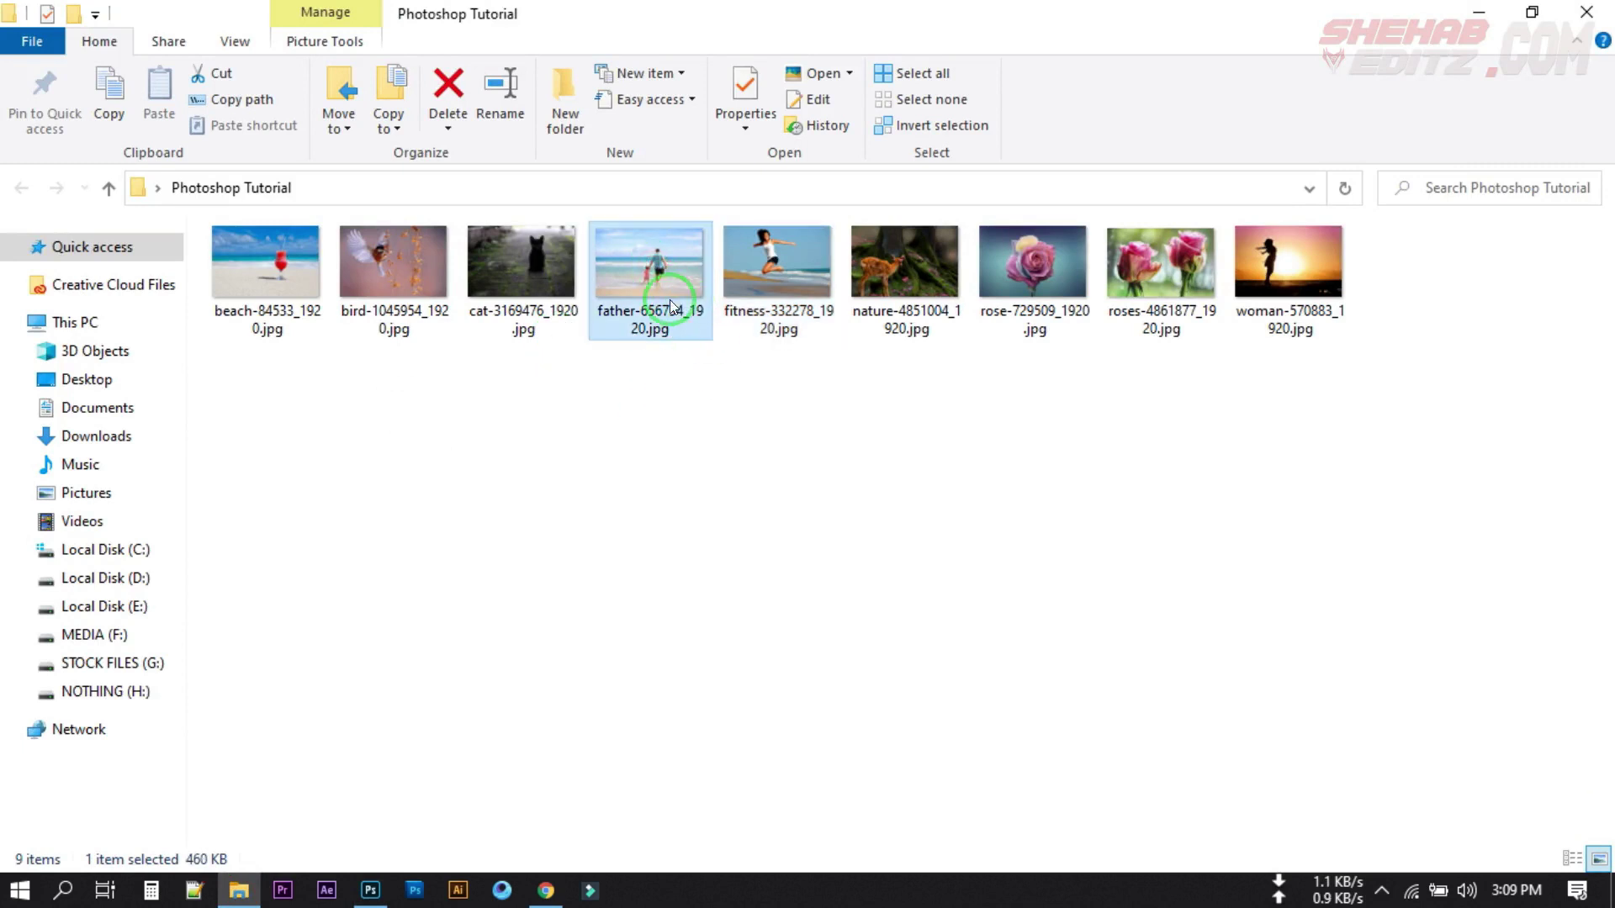
{"action": "left_click", "coordinate": [894, 332]}
{"action": "left_click_drag", "start_coordinate": [916, 264], "coordinate": [340, 568]}
- Select the fawn by drawing an Object Selection rectangle around it
{"action": "key", "text": "x"}
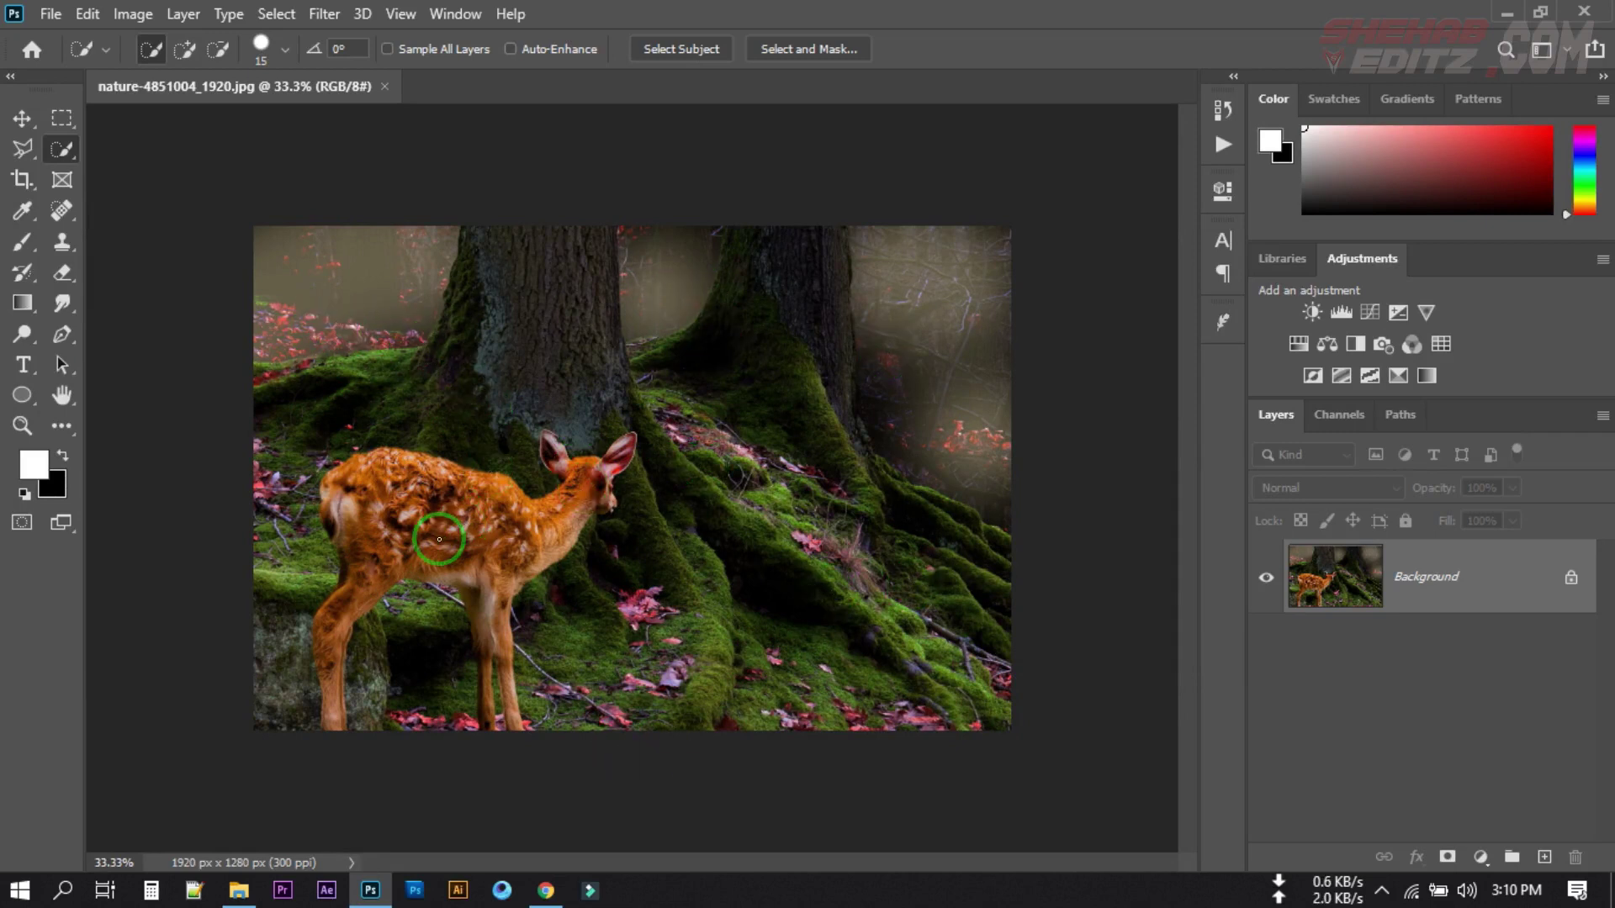
{"action": "right_click", "coordinate": [62, 149]}
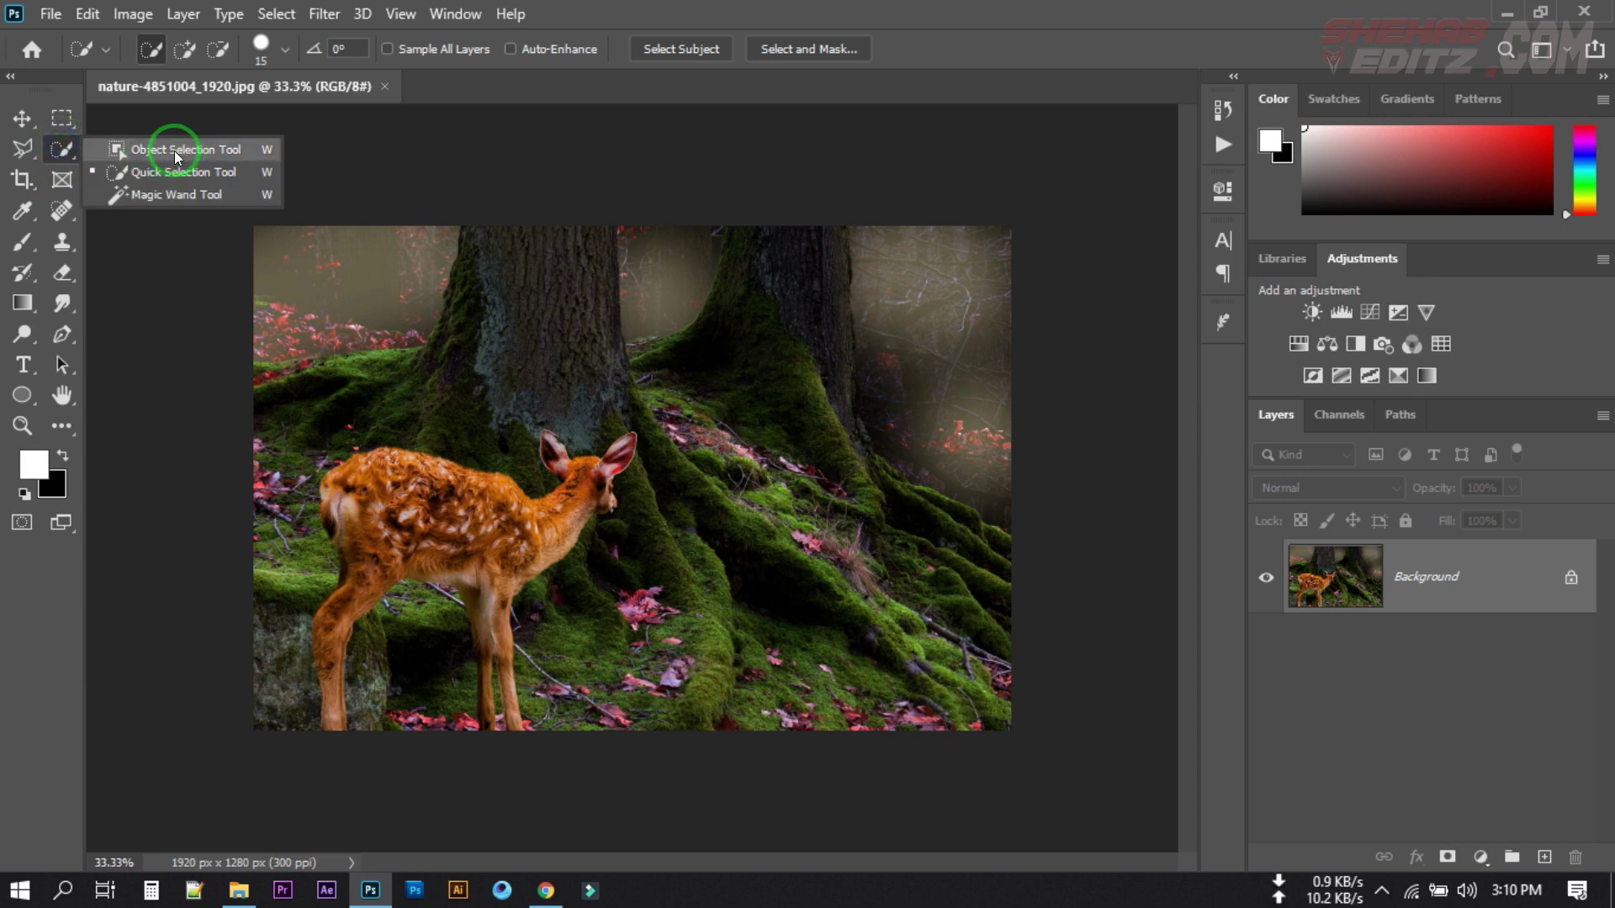
{"action": "left_click", "coordinate": [174, 150]}
{"action": "right_click", "coordinate": [63, 149]}
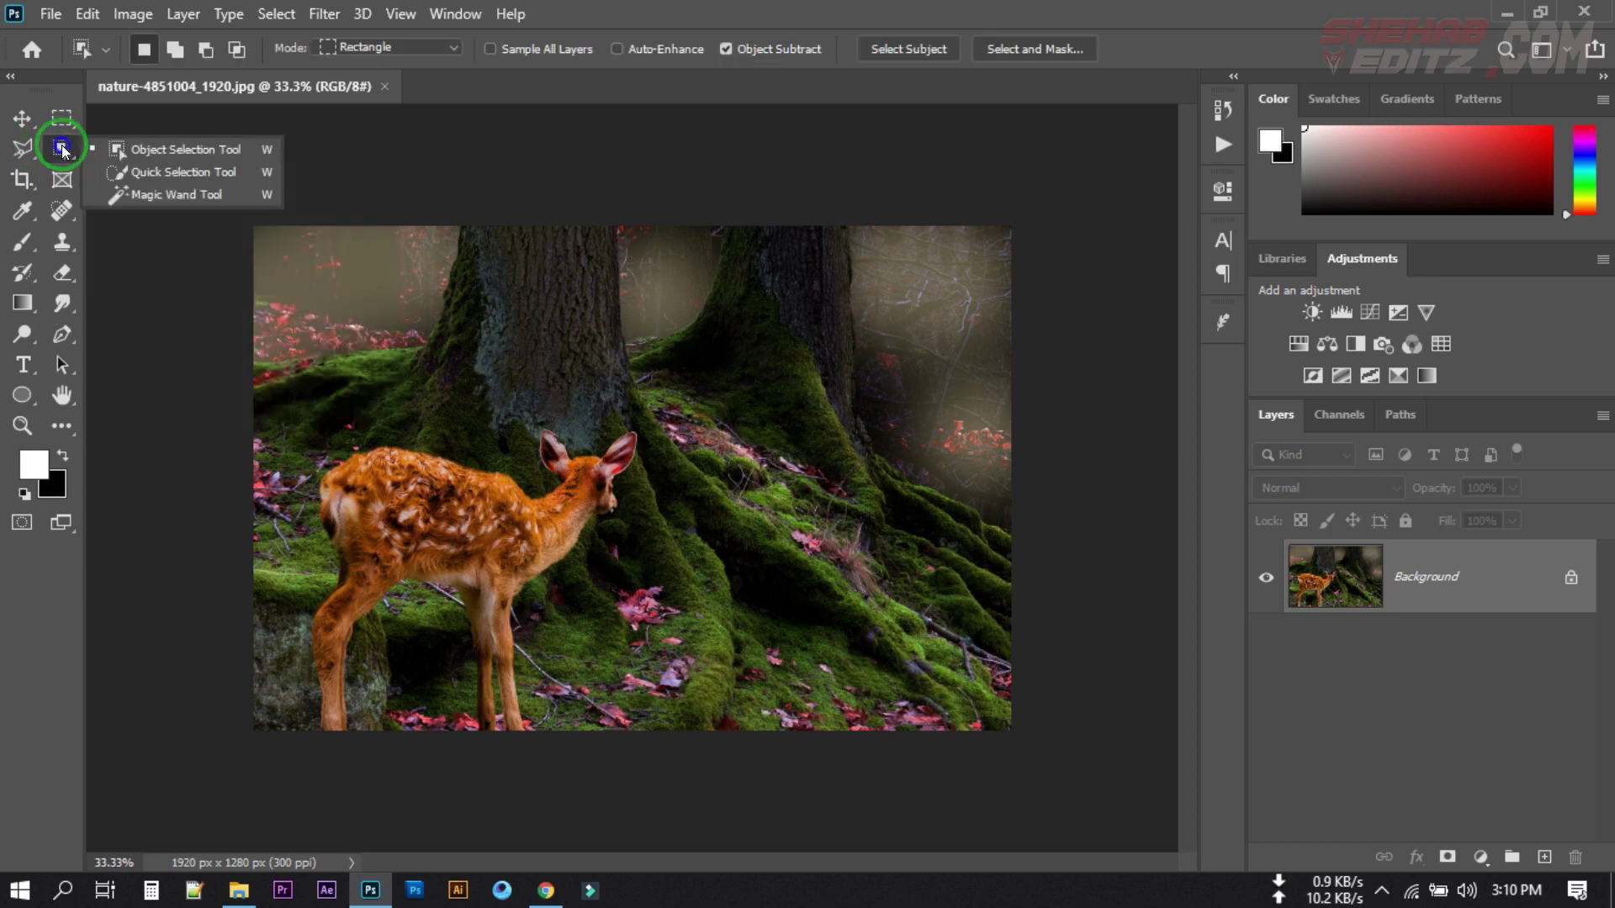
{"action": "left_click", "coordinate": [139, 143]}
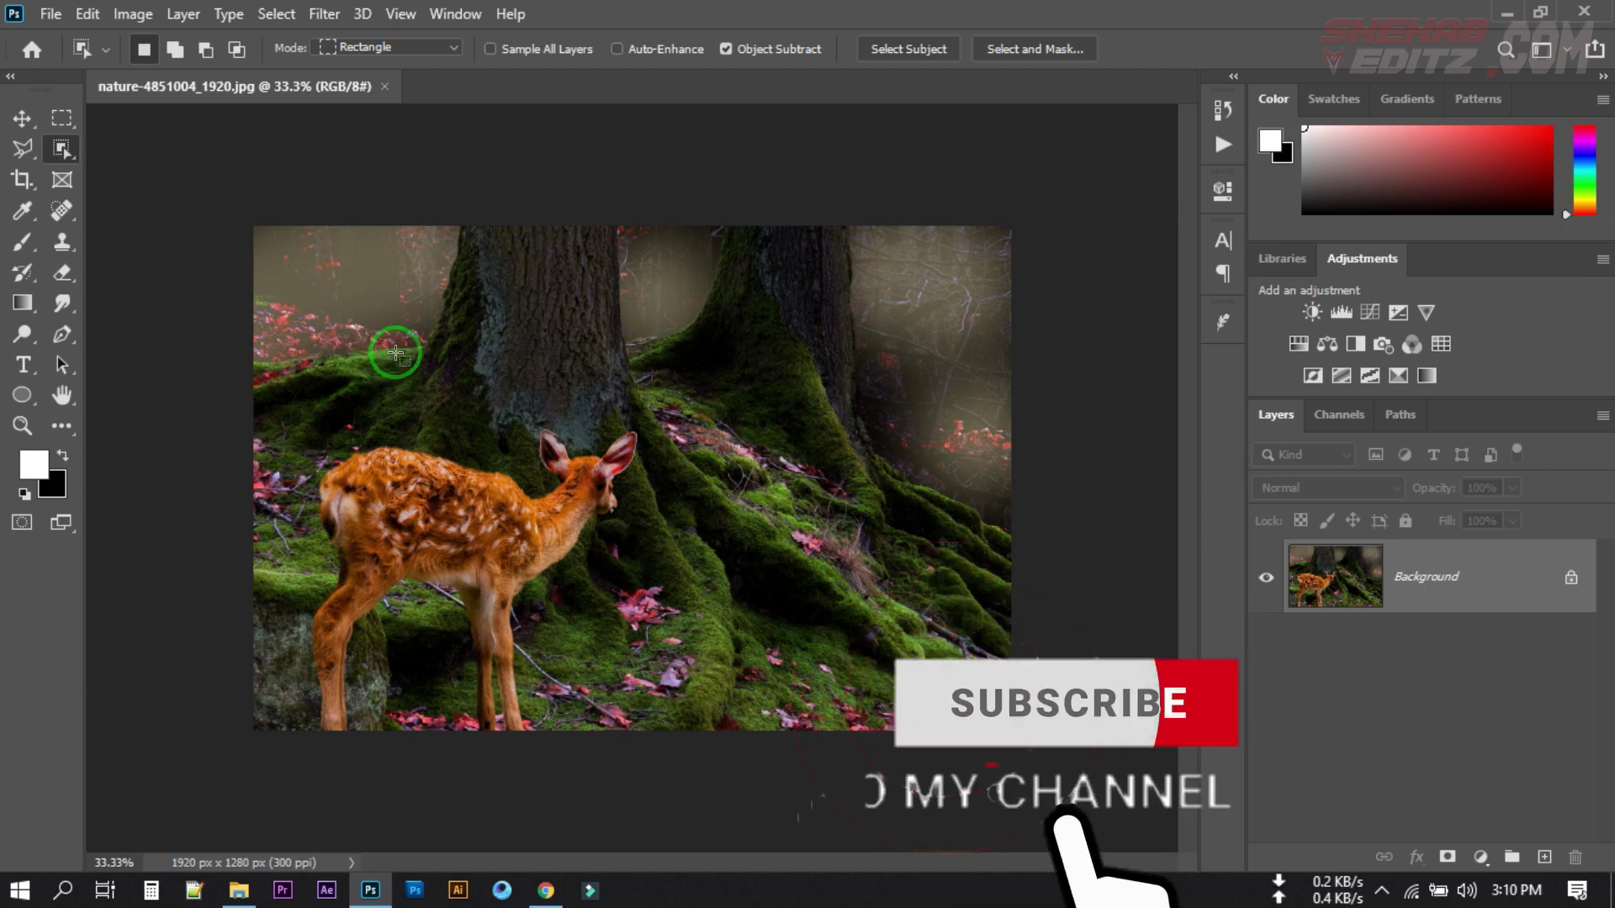
{"action": "right_click", "coordinate": [64, 149]}
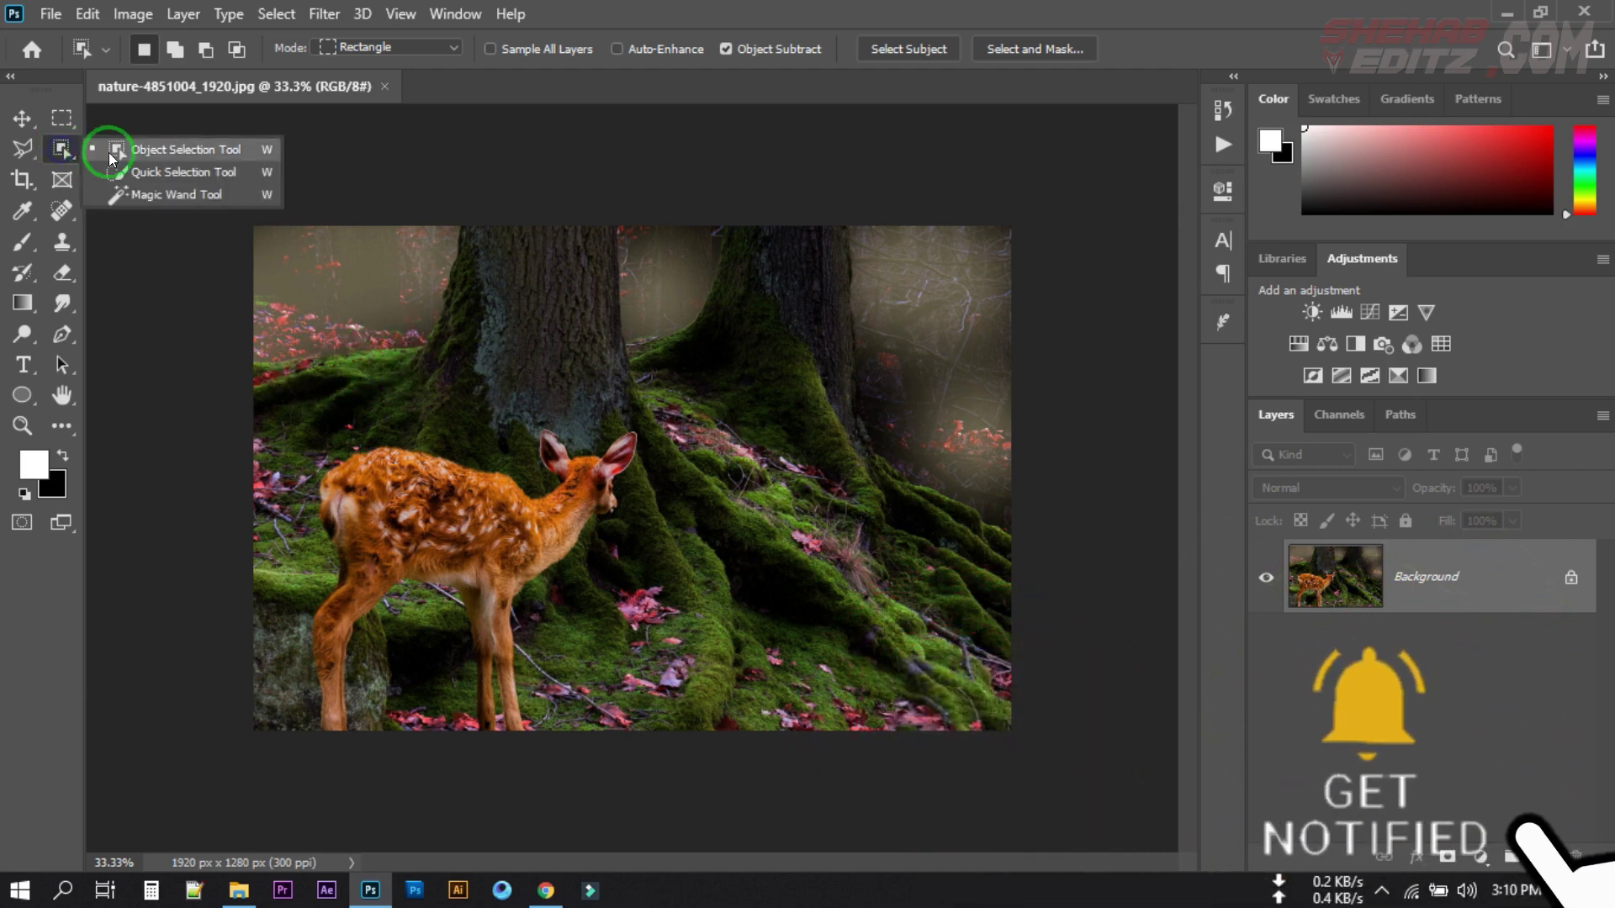
{"action": "left_click", "coordinate": [136, 154]}
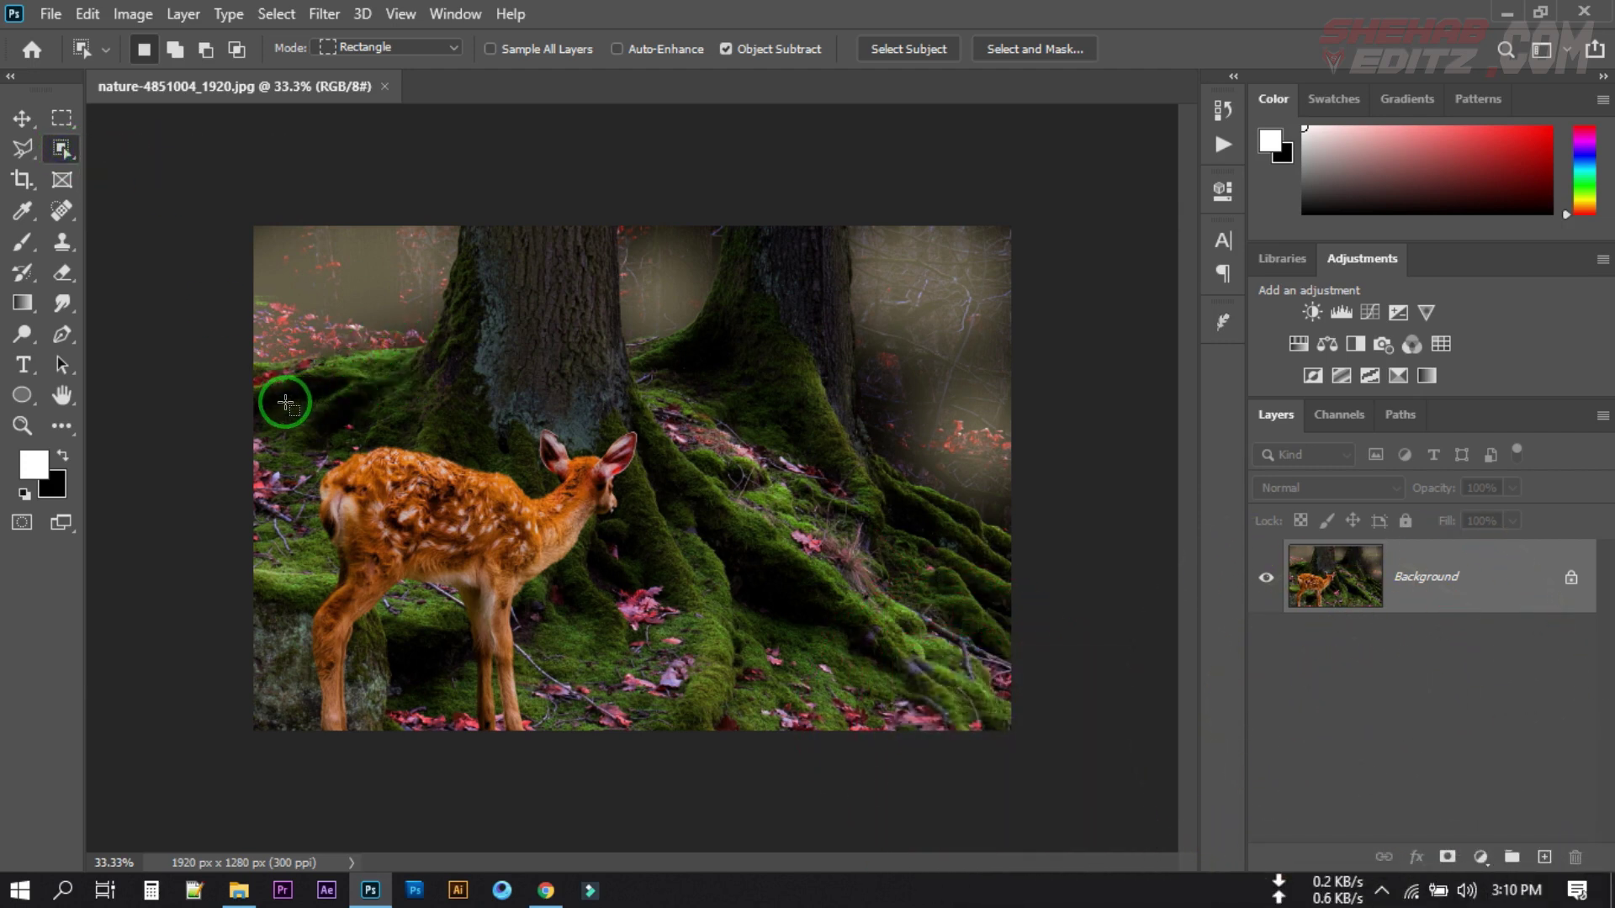
{"action": "left_click_drag", "start_coordinate": [286, 402], "coordinate": [646, 747]}
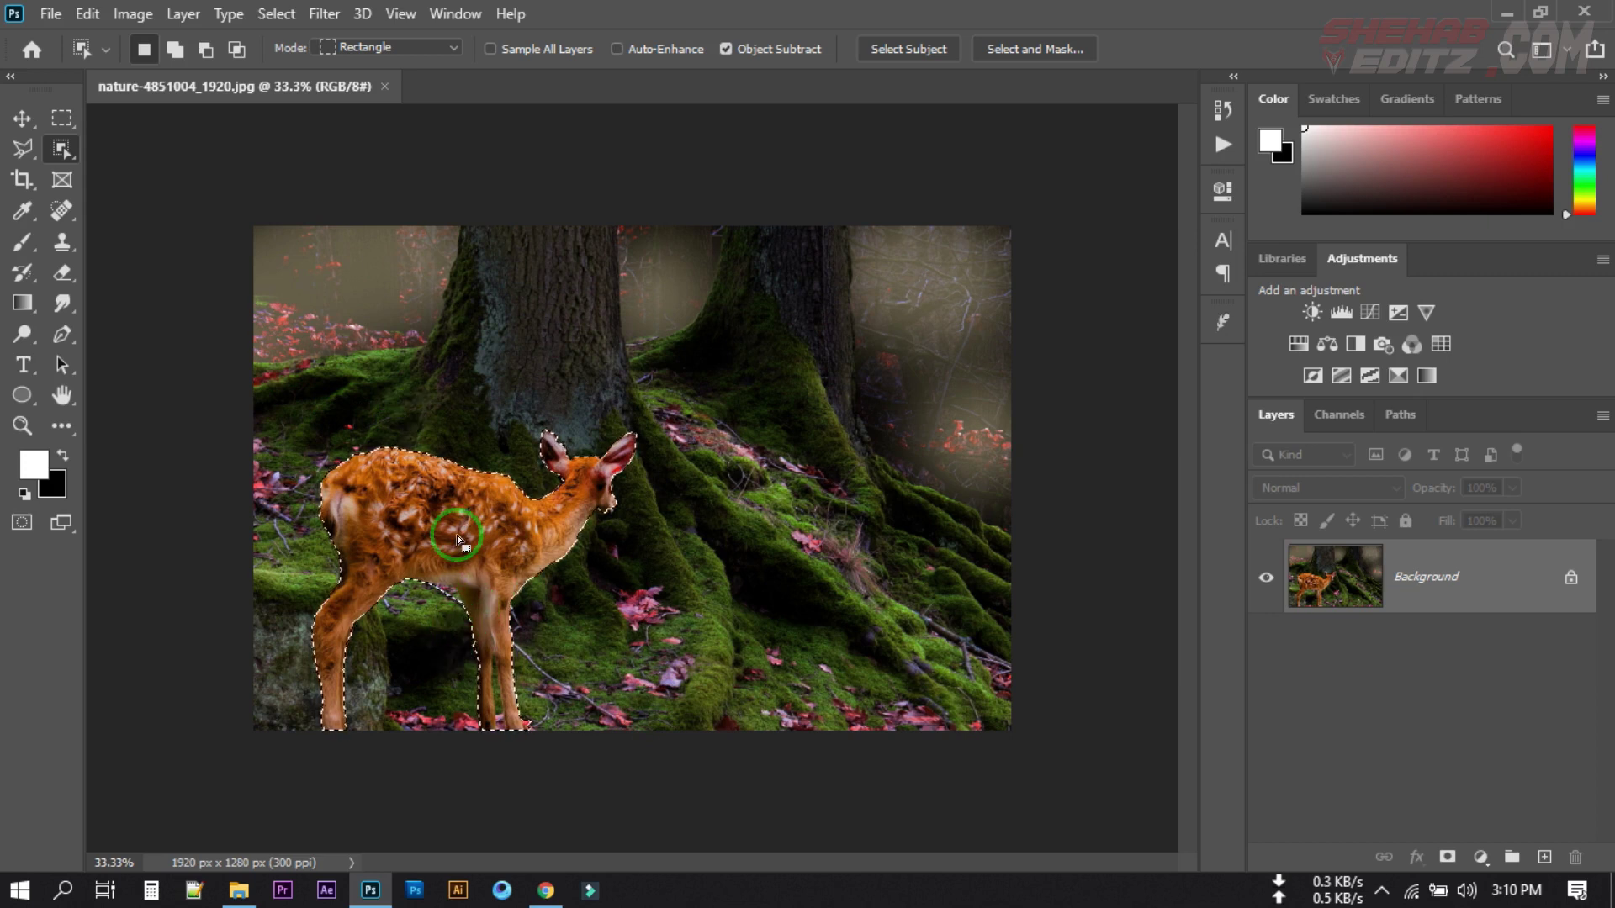
- Zoom in on the fawn's neck and brush Quick Selection along the chin and throat
{"action": "key", "text": "ctrl+plus"}
{"action": "key", "text": "ctrl+plus"}
{"action": "scroll", "coordinate": [506, 513], "scroll_direction": "up", "scroll_amount": 4}
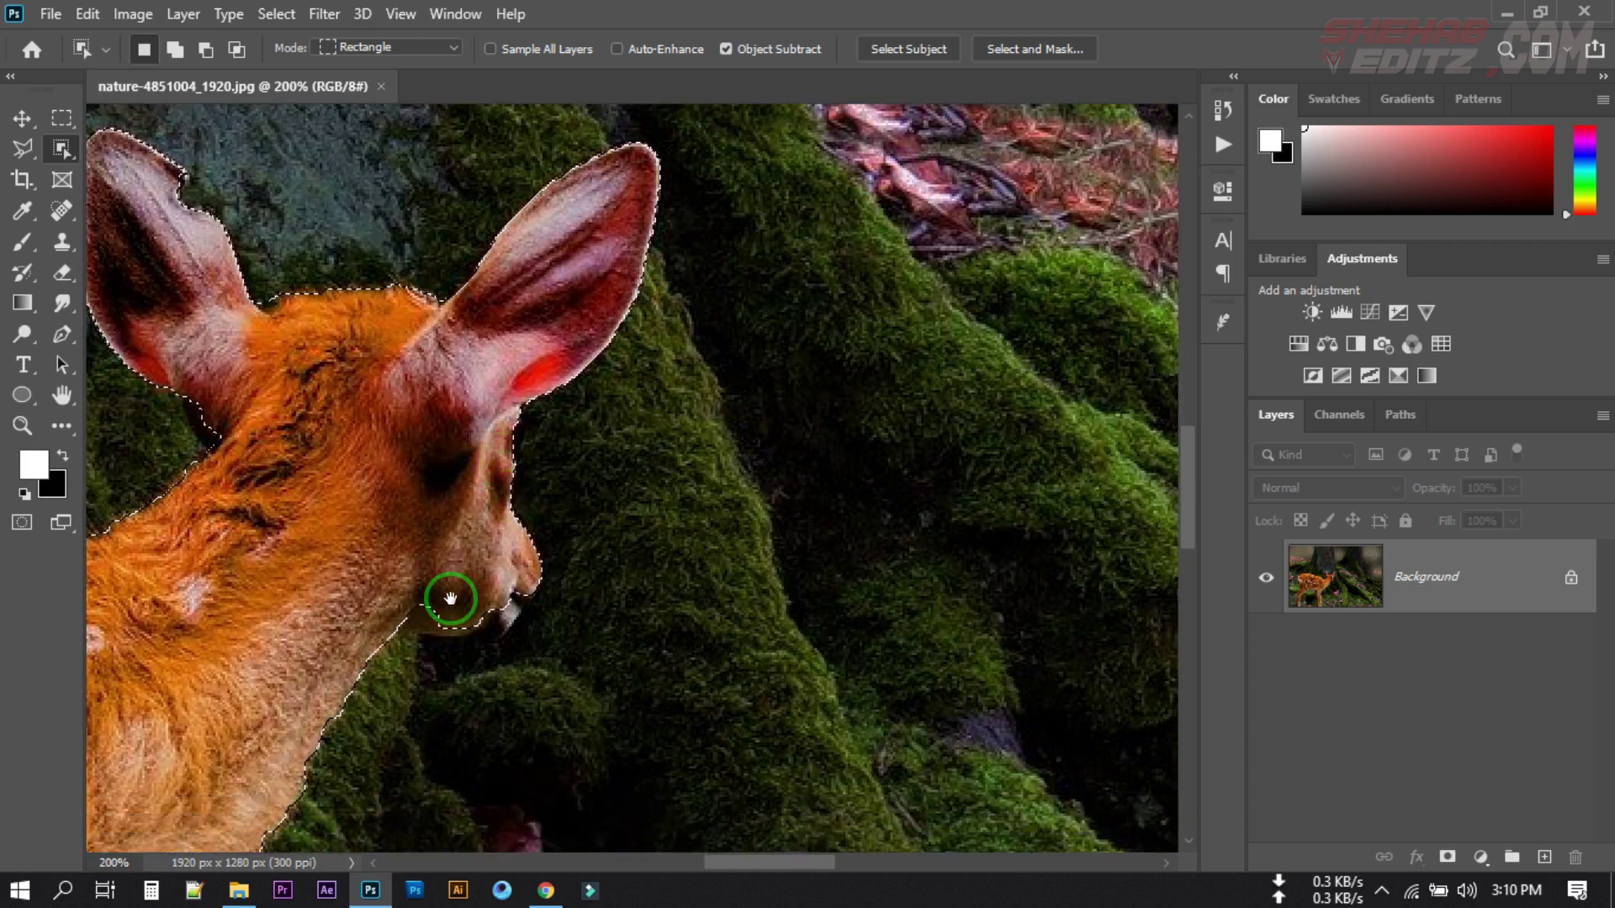
{"action": "left_click_drag", "start_coordinate": [451, 595], "coordinate": [680, 381]}
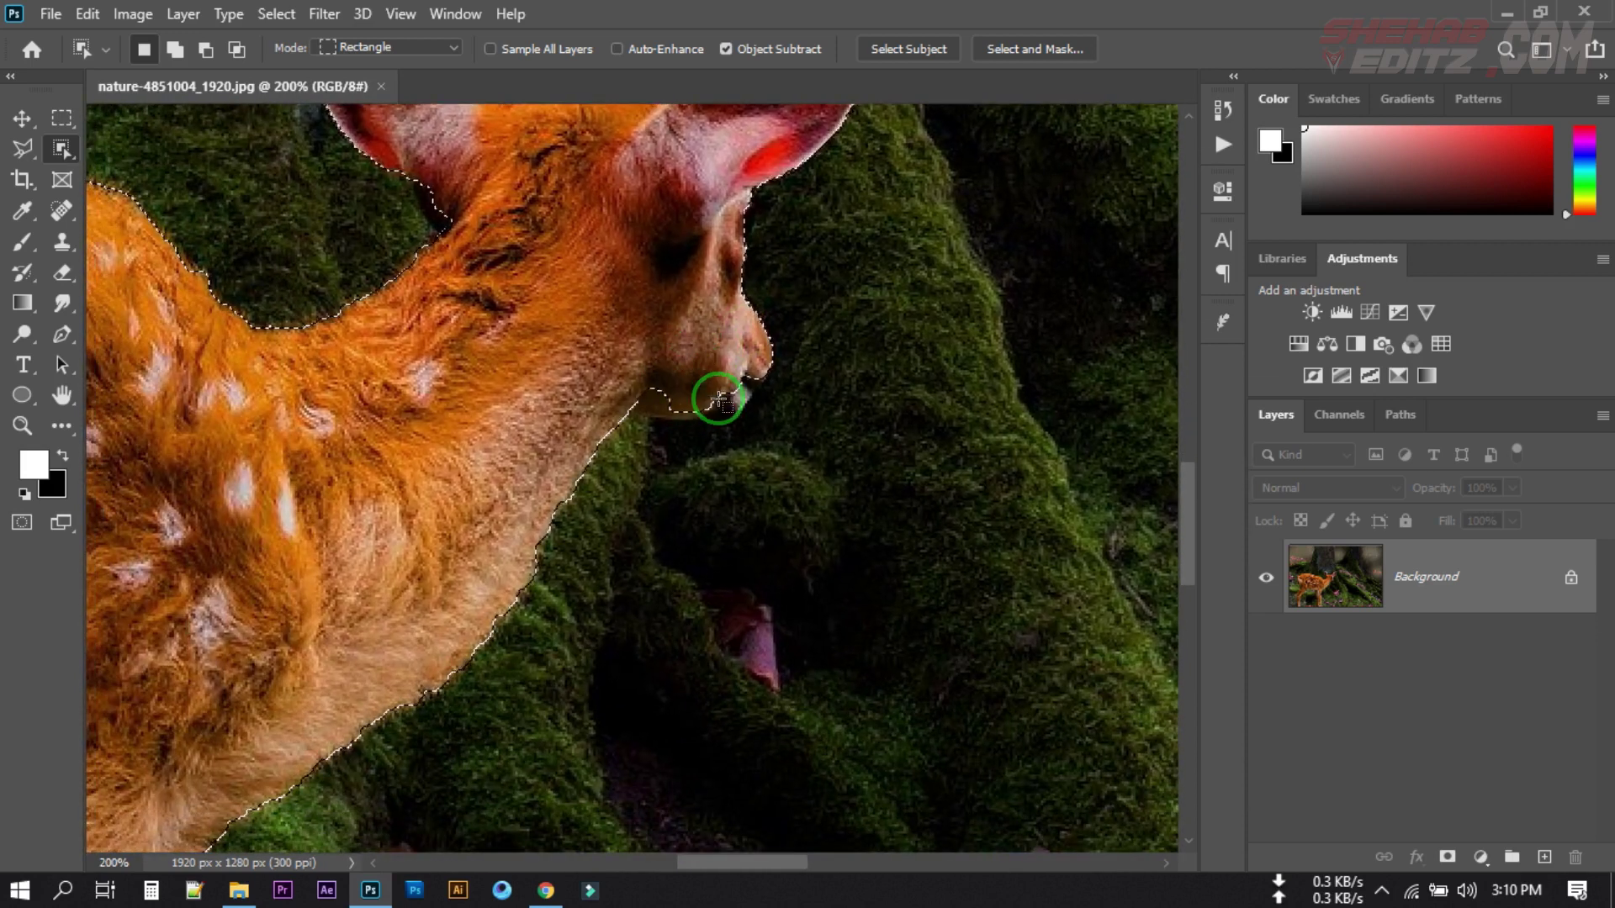
{"action": "scroll", "coordinate": [715, 397], "scroll_direction": "up", "scroll_amount": 2}
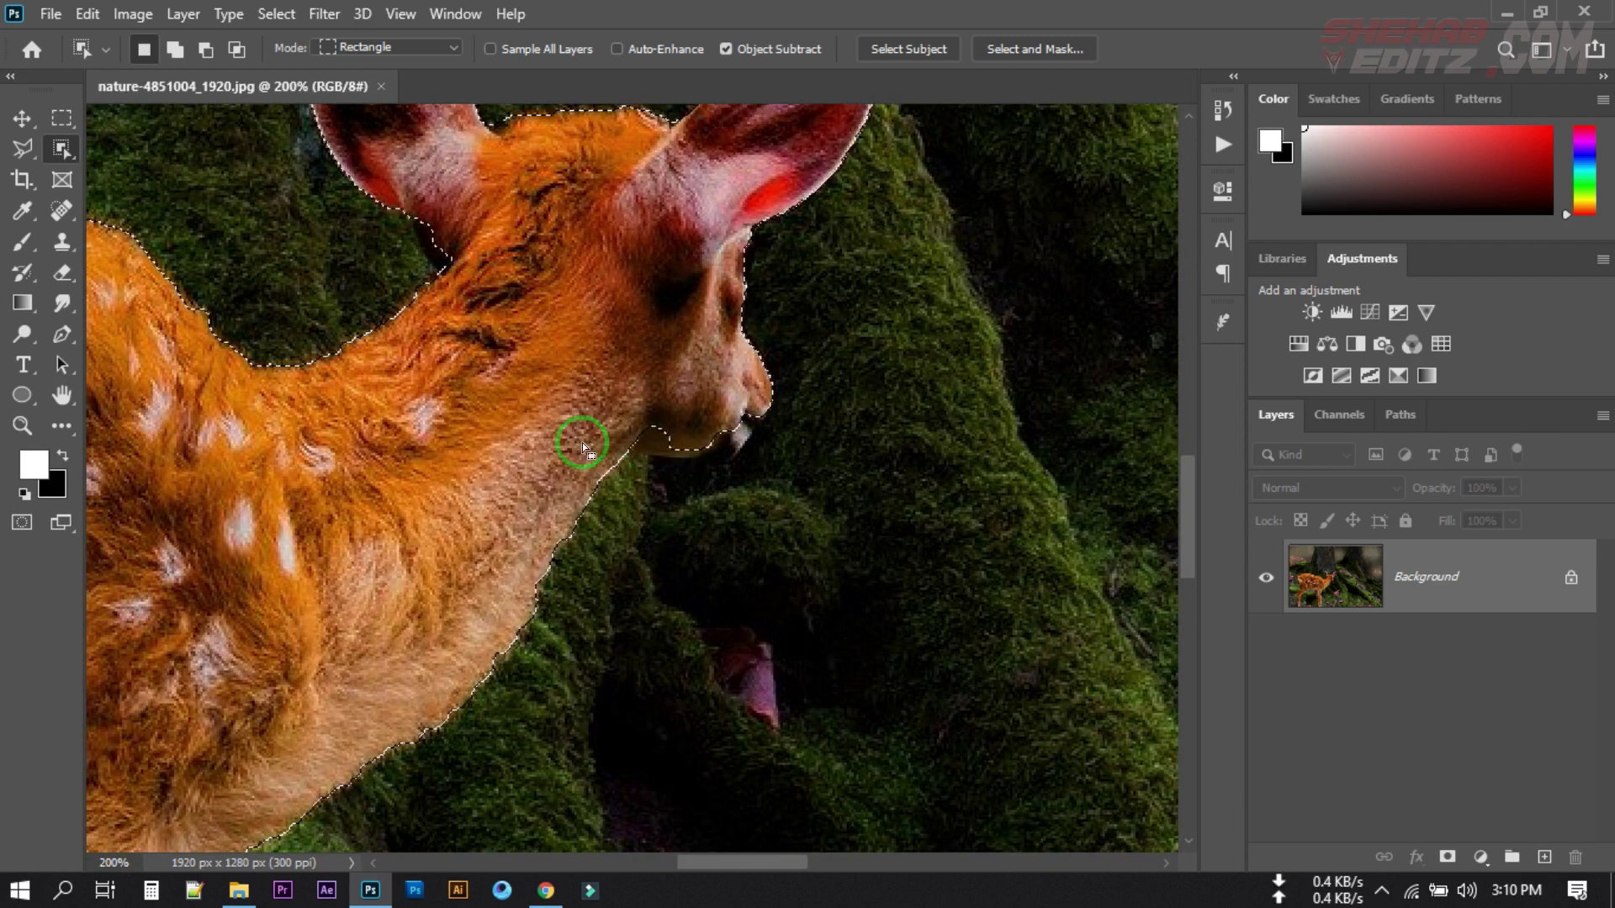
{"action": "right_click", "coordinate": [59, 145]}
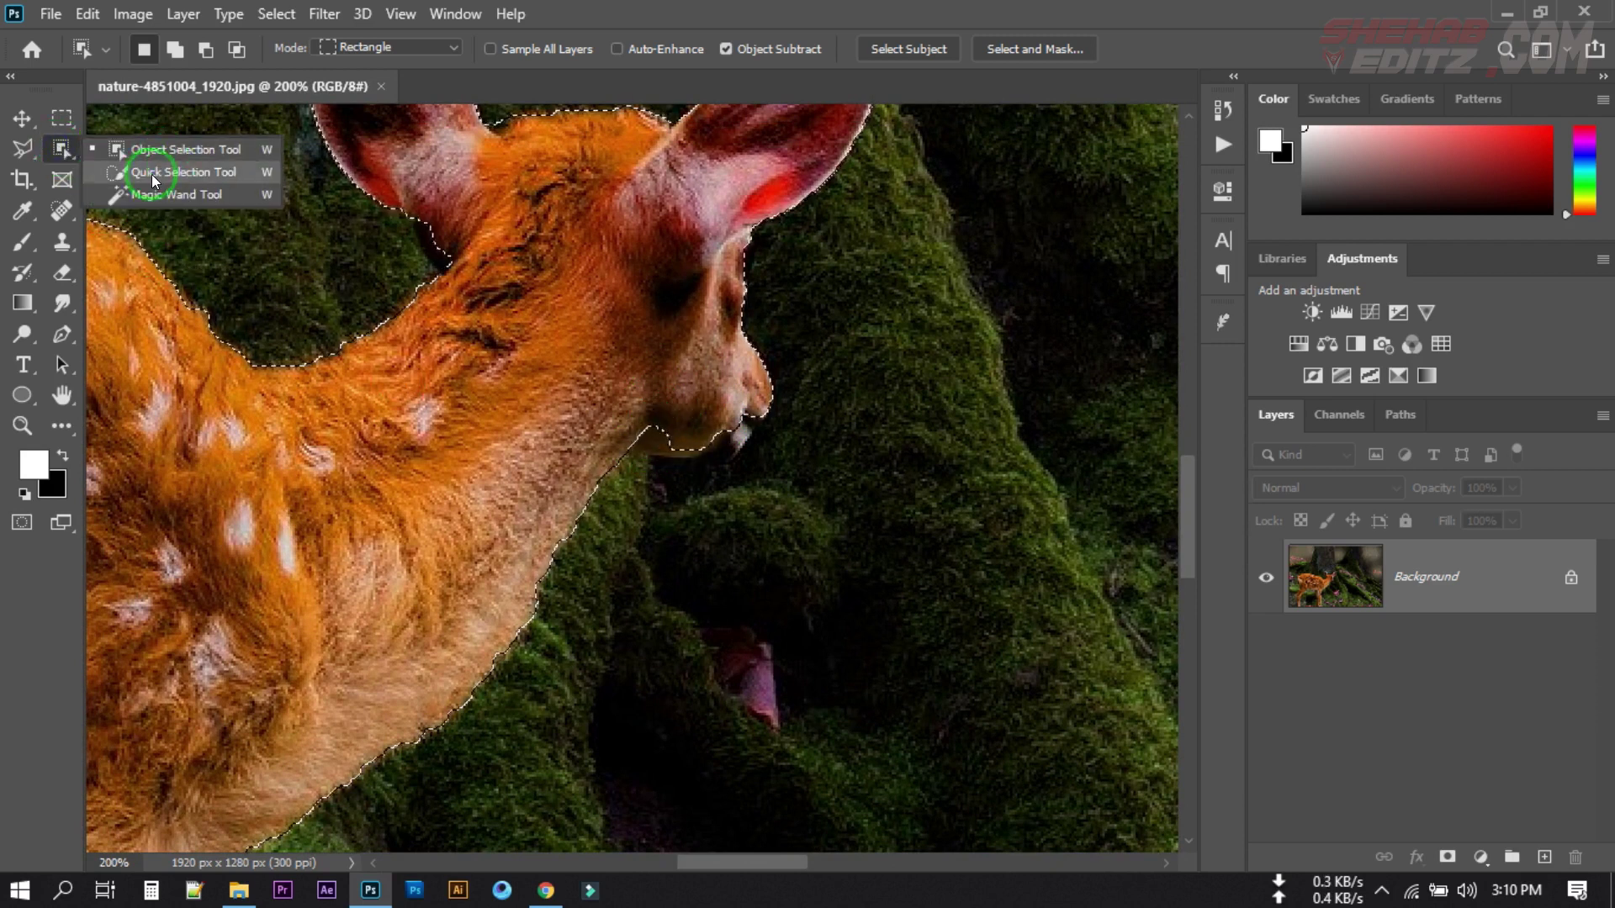
{"action": "left_click", "coordinate": [156, 172]}
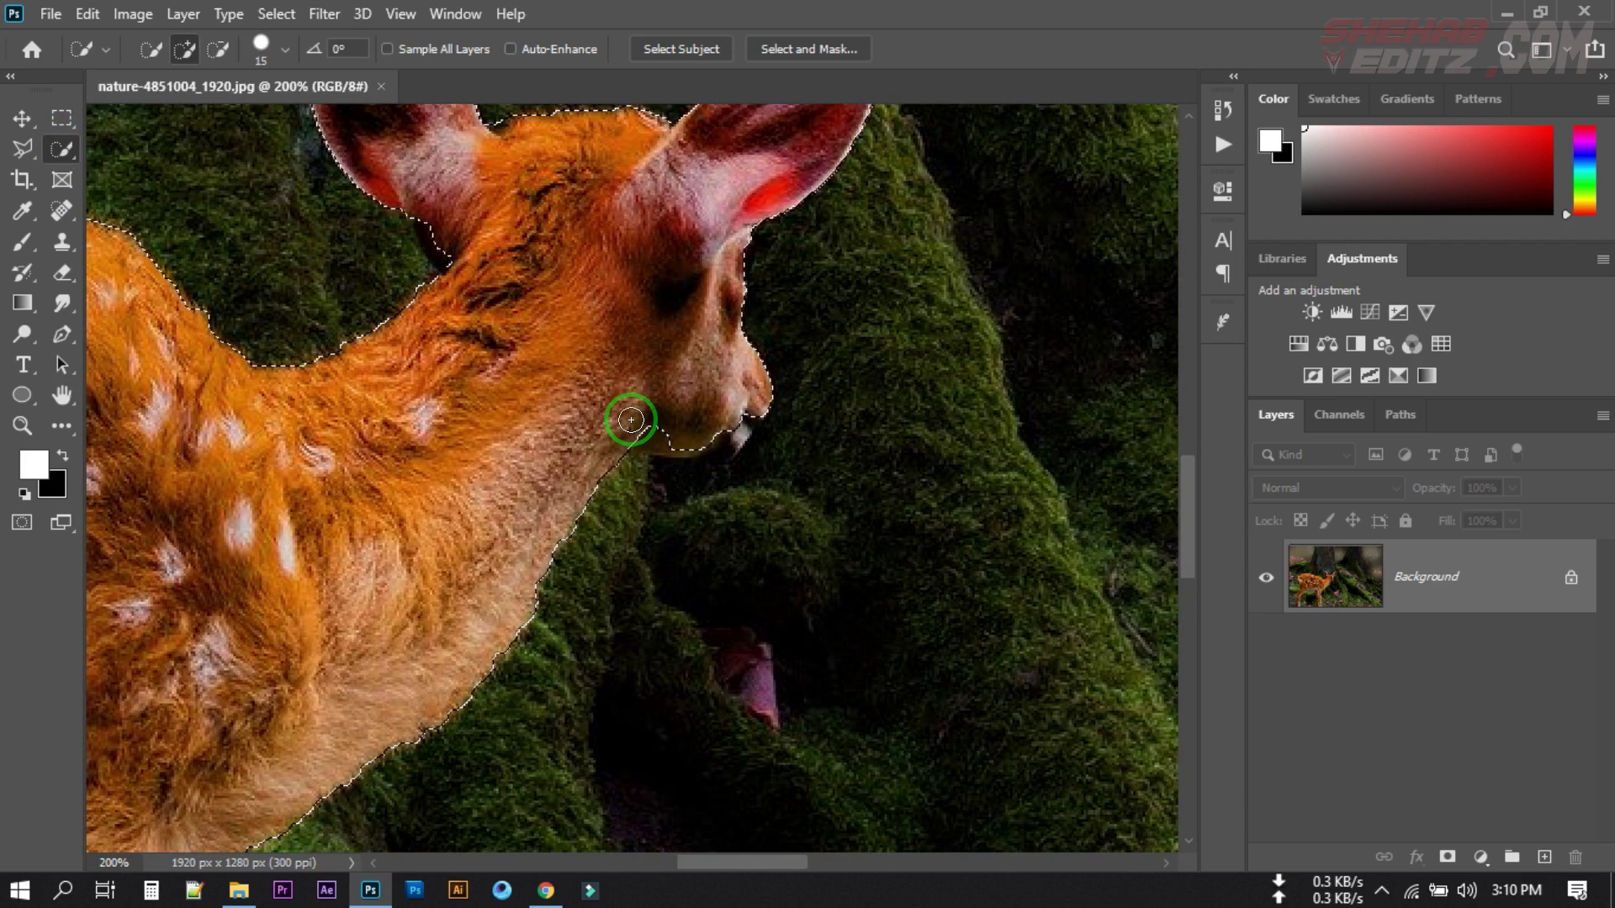
{"action": "mouse_move", "coordinate": [630, 419]}
{"action": "left_mouse_down"}
{"action": "mouse_move", "coordinate": [731, 418]}
{"action": "mouse_move", "coordinate": [719, 436]}
{"action": "mouse_move", "coordinate": [785, 443]}
{"action": "mouse_move", "coordinate": [738, 499]}
{"action": "mouse_move", "coordinate": [638, 476]}
{"action": "left_mouse_up"}
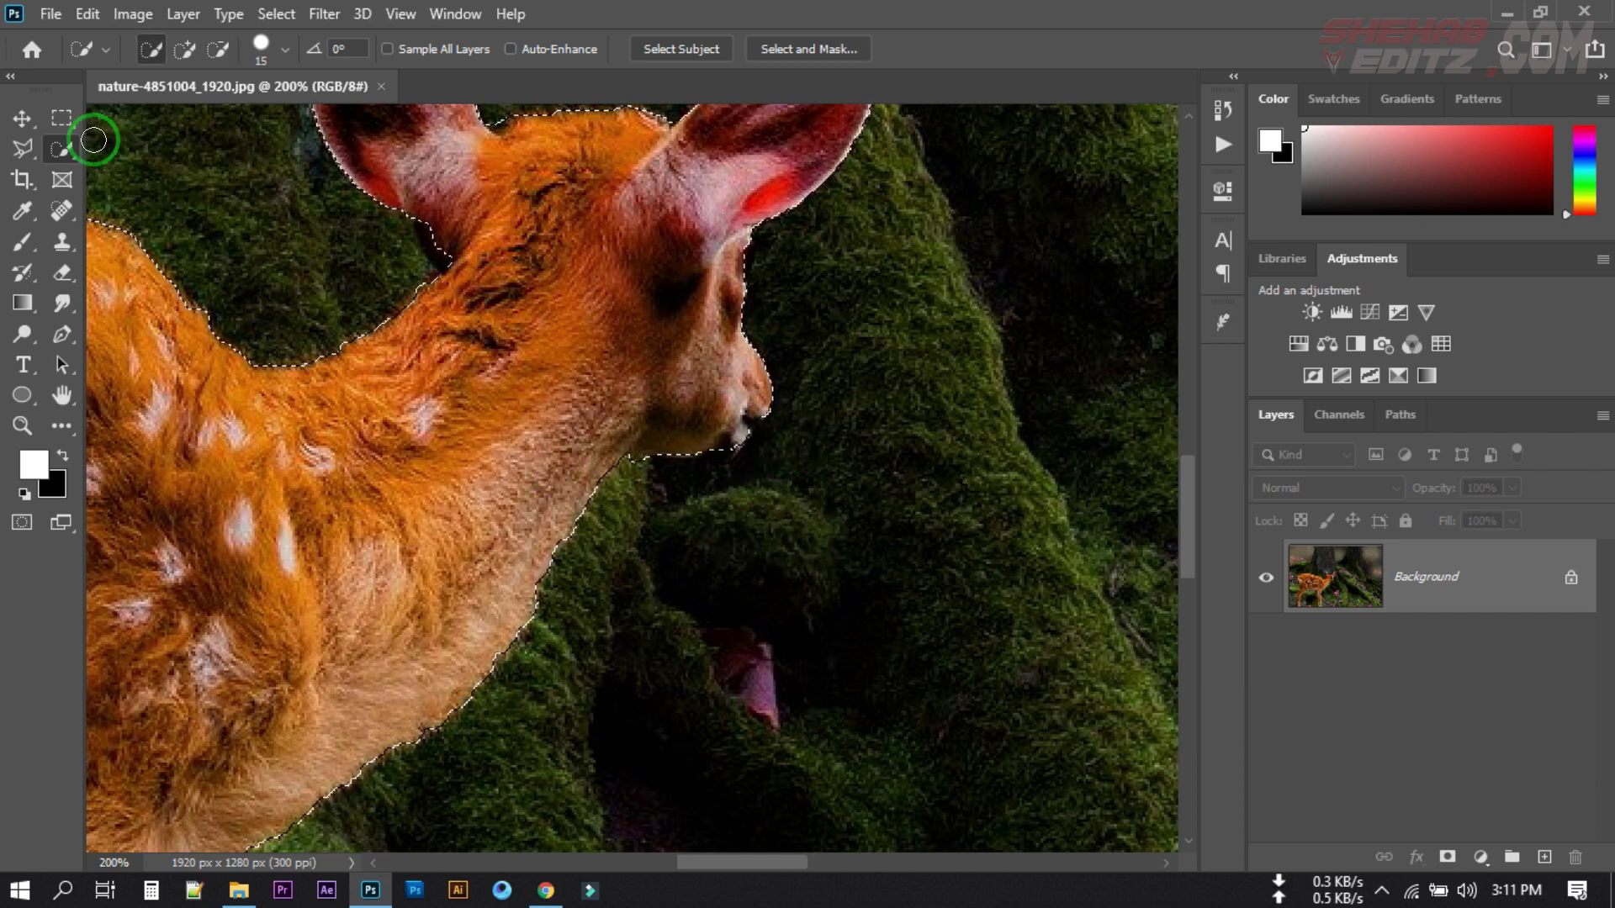
- Bring up the Lasso tool variants in the toolbar
{"action": "left_click", "coordinate": [63, 121]}
{"action": "left_click", "coordinate": [64, 147]}
{"action": "left_click", "coordinate": [22, 148]}
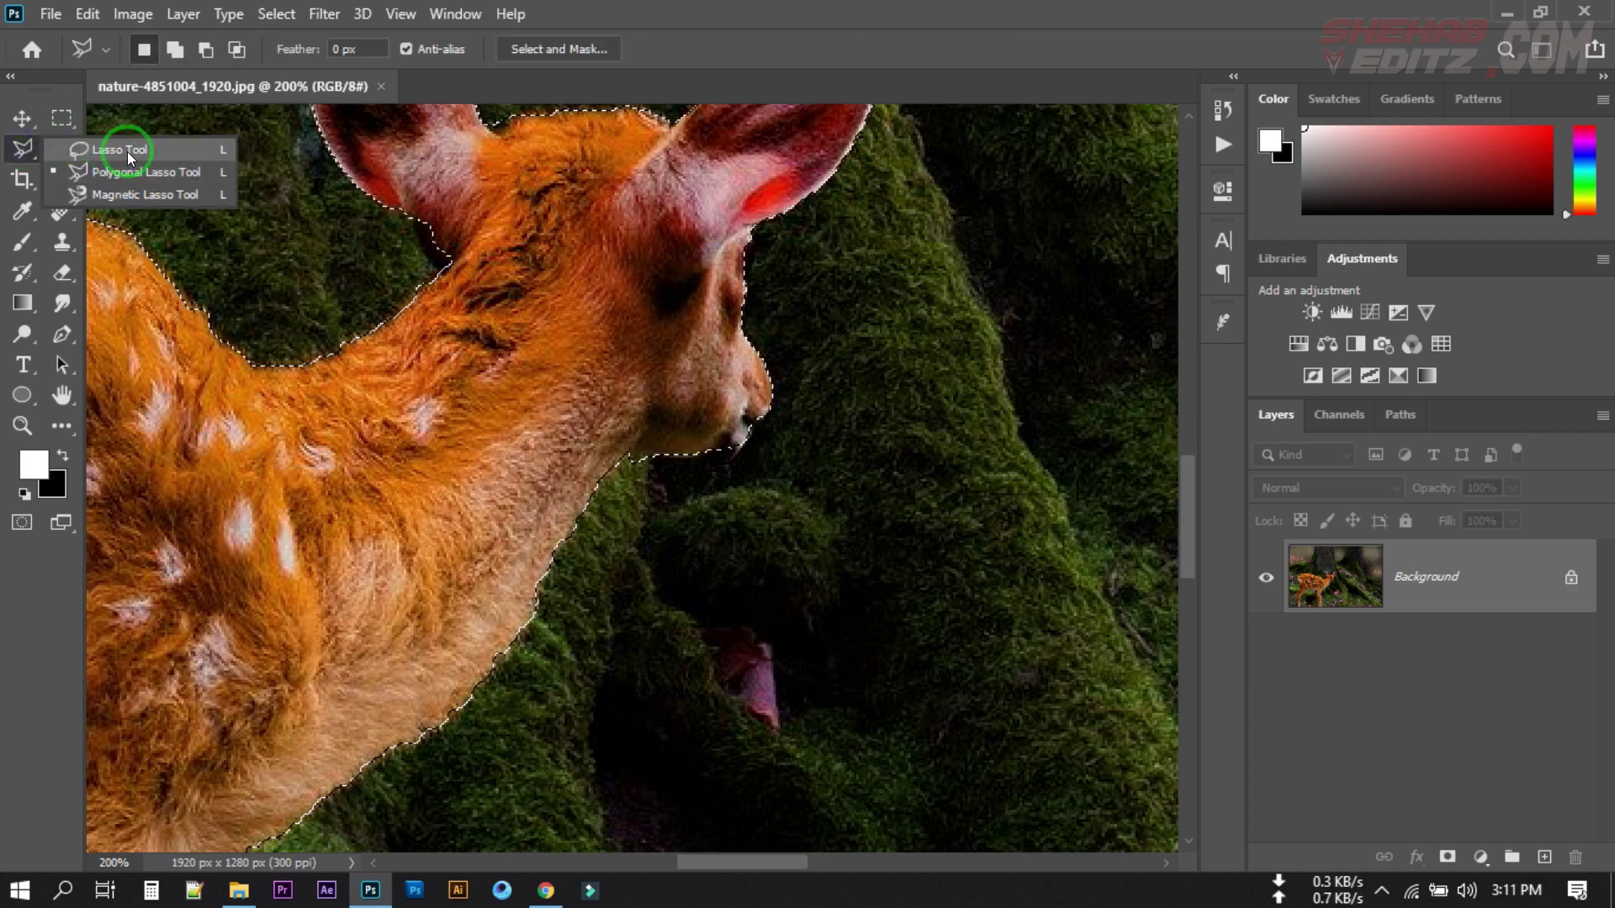
- Use the freehand Lasso to cut the branch area near the chin out of the fawn selection
{"action": "left_click", "coordinate": [126, 150]}
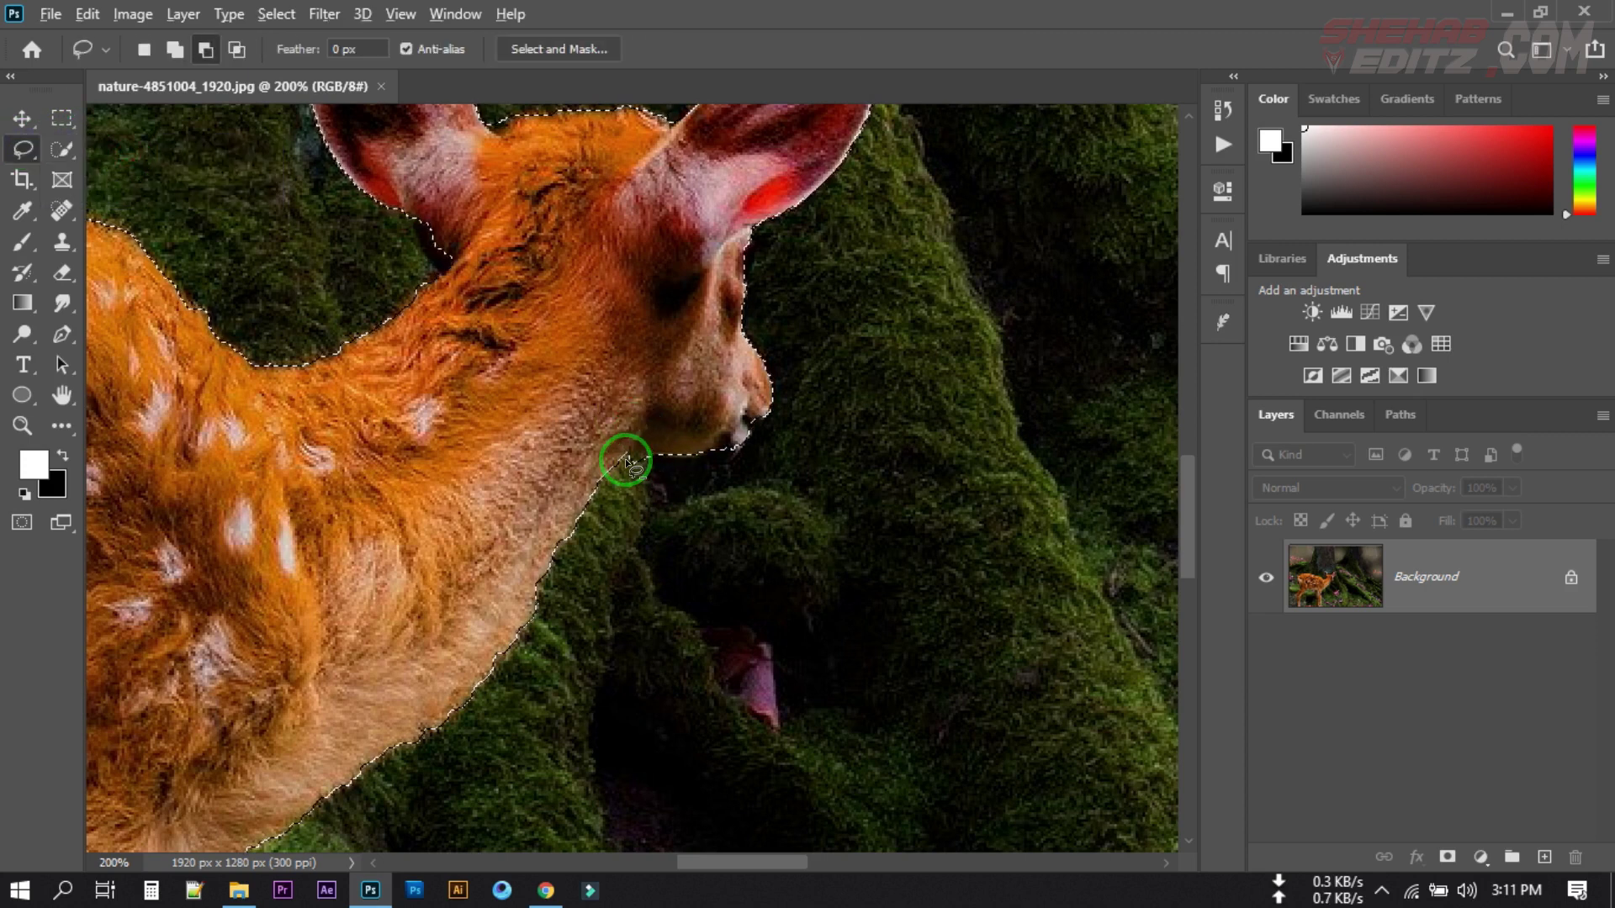
{"action": "mouse_move", "coordinate": [649, 460]}
{"action": "left_mouse_down"}
{"action": "mouse_move", "coordinate": [613, 476]}
{"action": "mouse_move", "coordinate": [681, 487]}
{"action": "mouse_move", "coordinate": [757, 454]}
{"action": "mouse_move", "coordinate": [756, 435]}
{"action": "mouse_move", "coordinate": [693, 459]}
{"action": "mouse_move", "coordinate": [598, 457]}
{"action": "mouse_move", "coordinate": [594, 479]}
{"action": "mouse_move", "coordinate": [865, 343]}
{"action": "mouse_move", "coordinate": [822, 512]}
{"action": "mouse_move", "coordinate": [854, 429]}
{"action": "mouse_move", "coordinate": [847, 465]}
{"action": "mouse_move", "coordinate": [264, 290]}
{"action": "left_mouse_up"}
{"action": "key", "text": "space"}
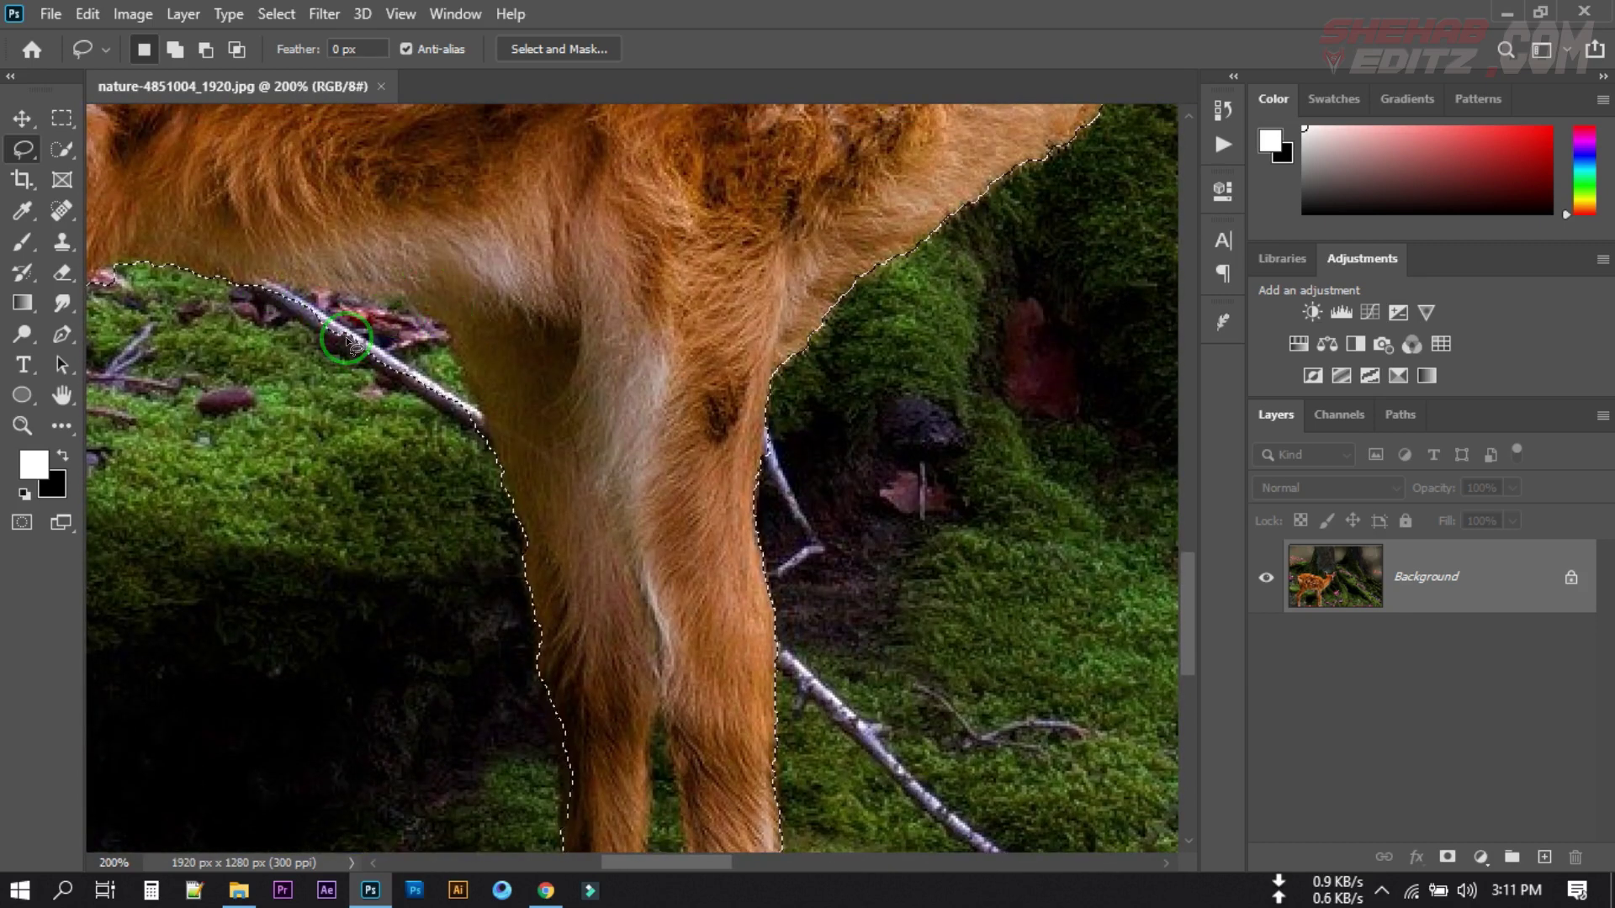
{"action": "key", "text": "alt"}
{"action": "left_click_drag", "start_coordinate": [287, 287], "coordinate": [287, 286]}
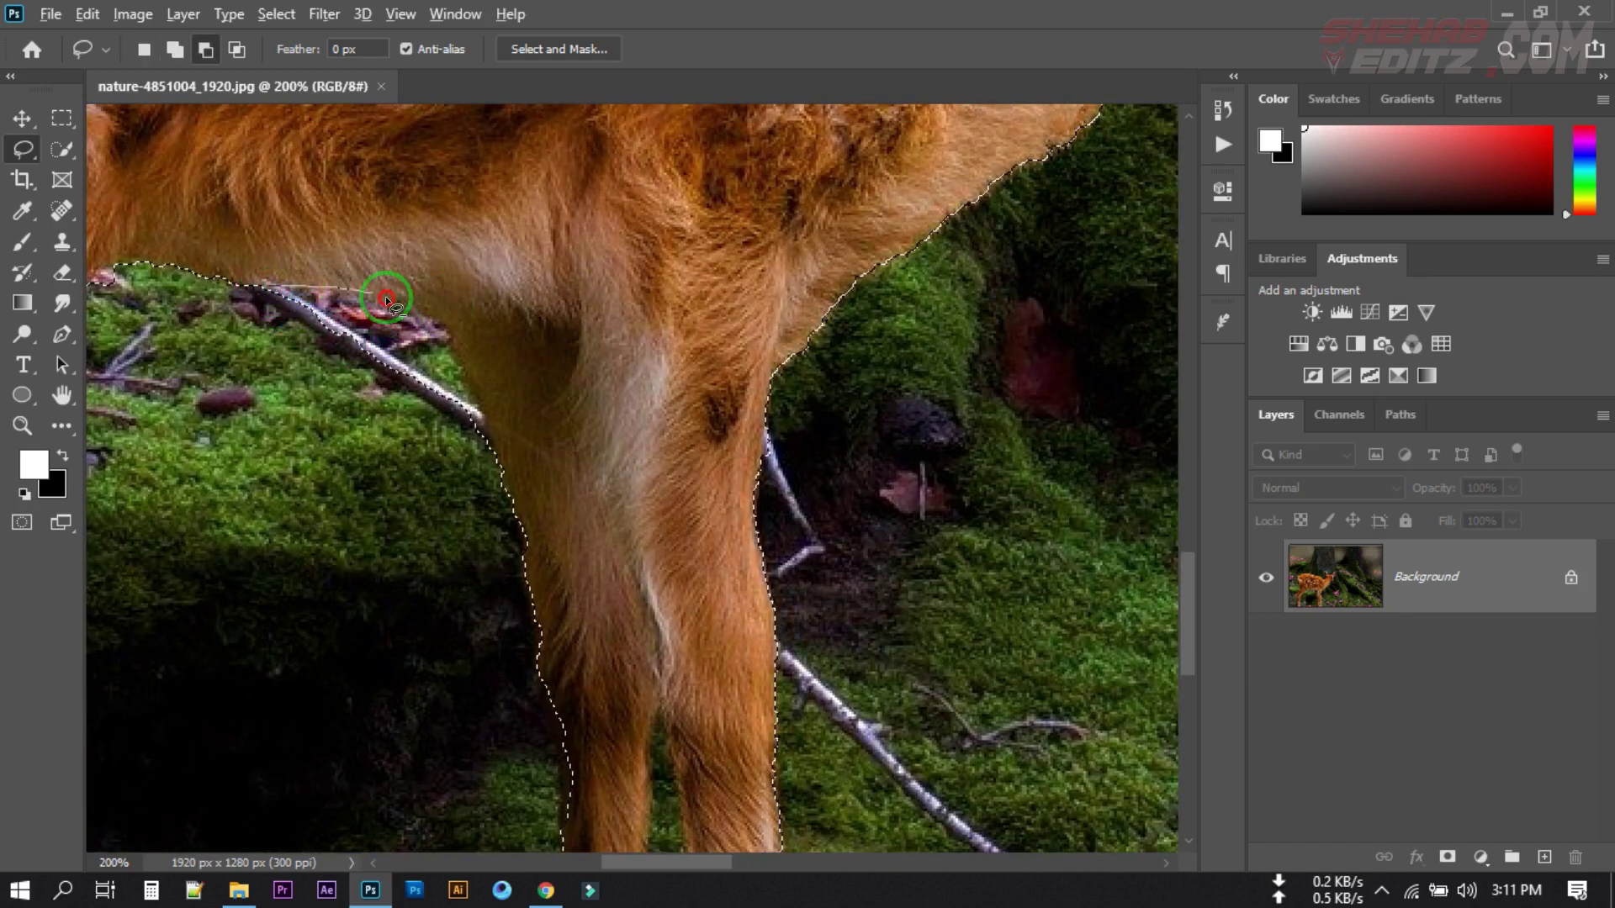
{"action": "mouse_move", "coordinate": [430, 334]}
{"action": "left_mouse_down"}
{"action": "mouse_move", "coordinate": [461, 371]}
{"action": "mouse_move", "coordinate": [493, 472]}
{"action": "mouse_move", "coordinate": [395, 459]}
{"action": "mouse_move", "coordinate": [386, 298]}
{"action": "mouse_move", "coordinate": [443, 335]}
{"action": "mouse_move", "coordinate": [475, 429]}
{"action": "mouse_move", "coordinate": [454, 497]}
{"action": "left_mouse_up"}
{"action": "key", "text": "alt"}
{"action": "scroll", "coordinate": [452, 498], "scroll_direction": "down", "scroll_amount": 6}
{"action": "left_click_drag", "start_coordinate": [510, 240], "coordinate": [551, 345]}
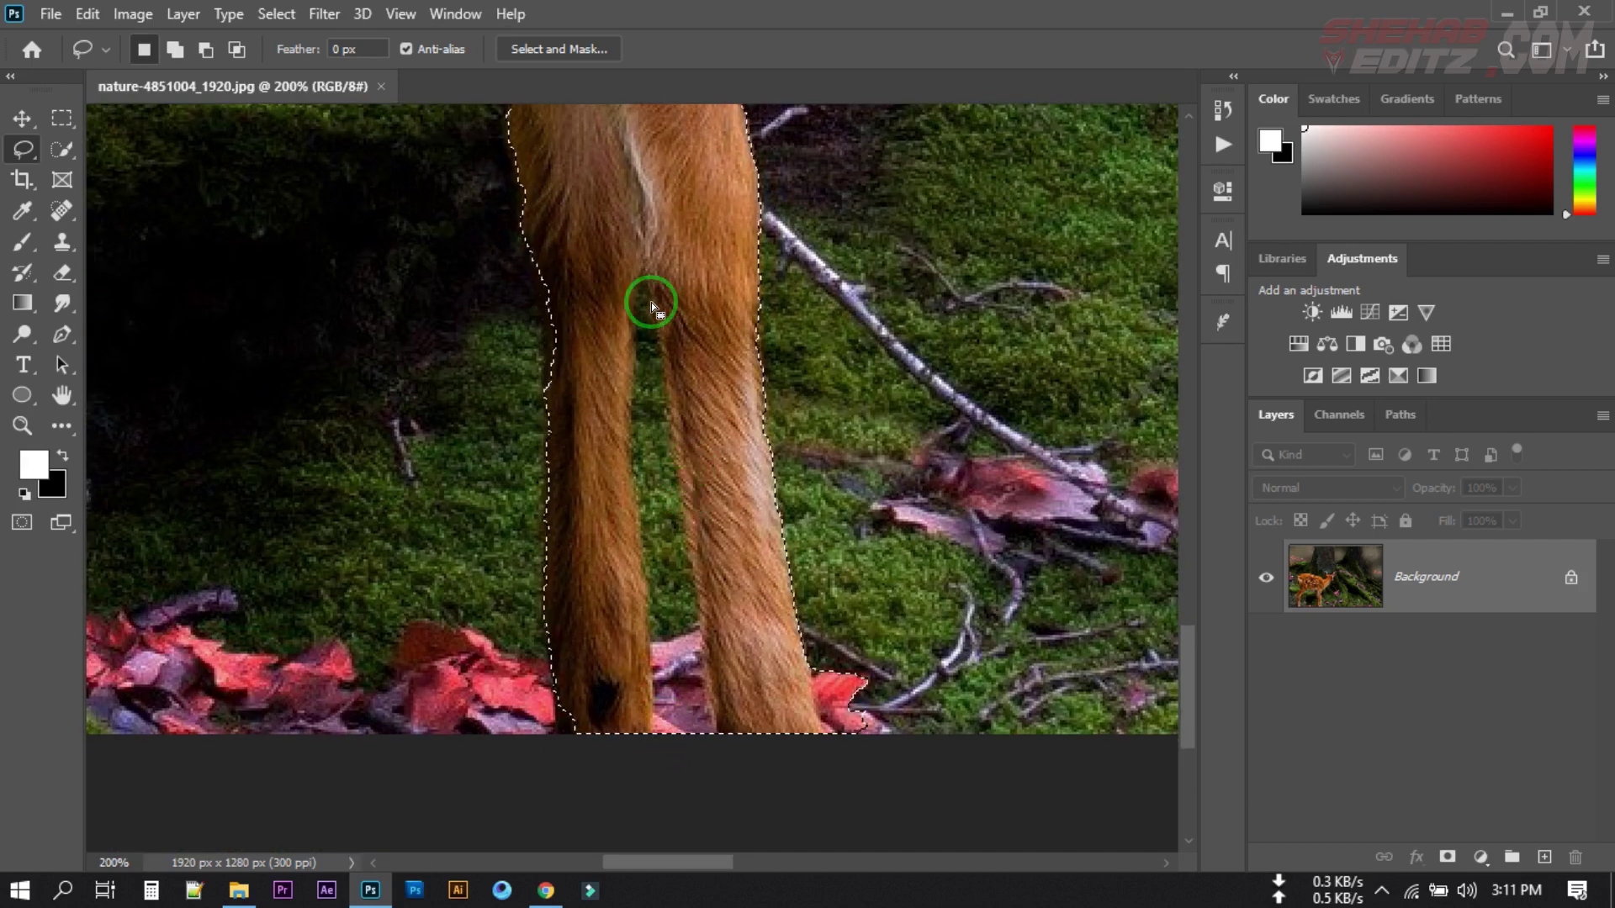
- Refine the left and right leg edges by alternately subtracting and adding lasso areas
{"action": "key", "text": "alt"}
{"action": "mouse_move", "coordinate": [639, 285]}
{"action": "left_mouse_down"}
{"action": "mouse_move", "coordinate": [616, 306]}
{"action": "mouse_move", "coordinate": [581, 684]}
{"action": "mouse_move", "coordinate": [555, 682]}
{"action": "left_mouse_up"}
{"action": "key", "text": "shift"}
{"action": "mouse_move", "coordinate": [607, 739]}
{"action": "left_mouse_down"}
{"action": "mouse_move", "coordinate": [635, 735]}
{"action": "mouse_move", "coordinate": [646, 689]}
{"action": "left_mouse_up"}
{"action": "key", "text": "alt"}
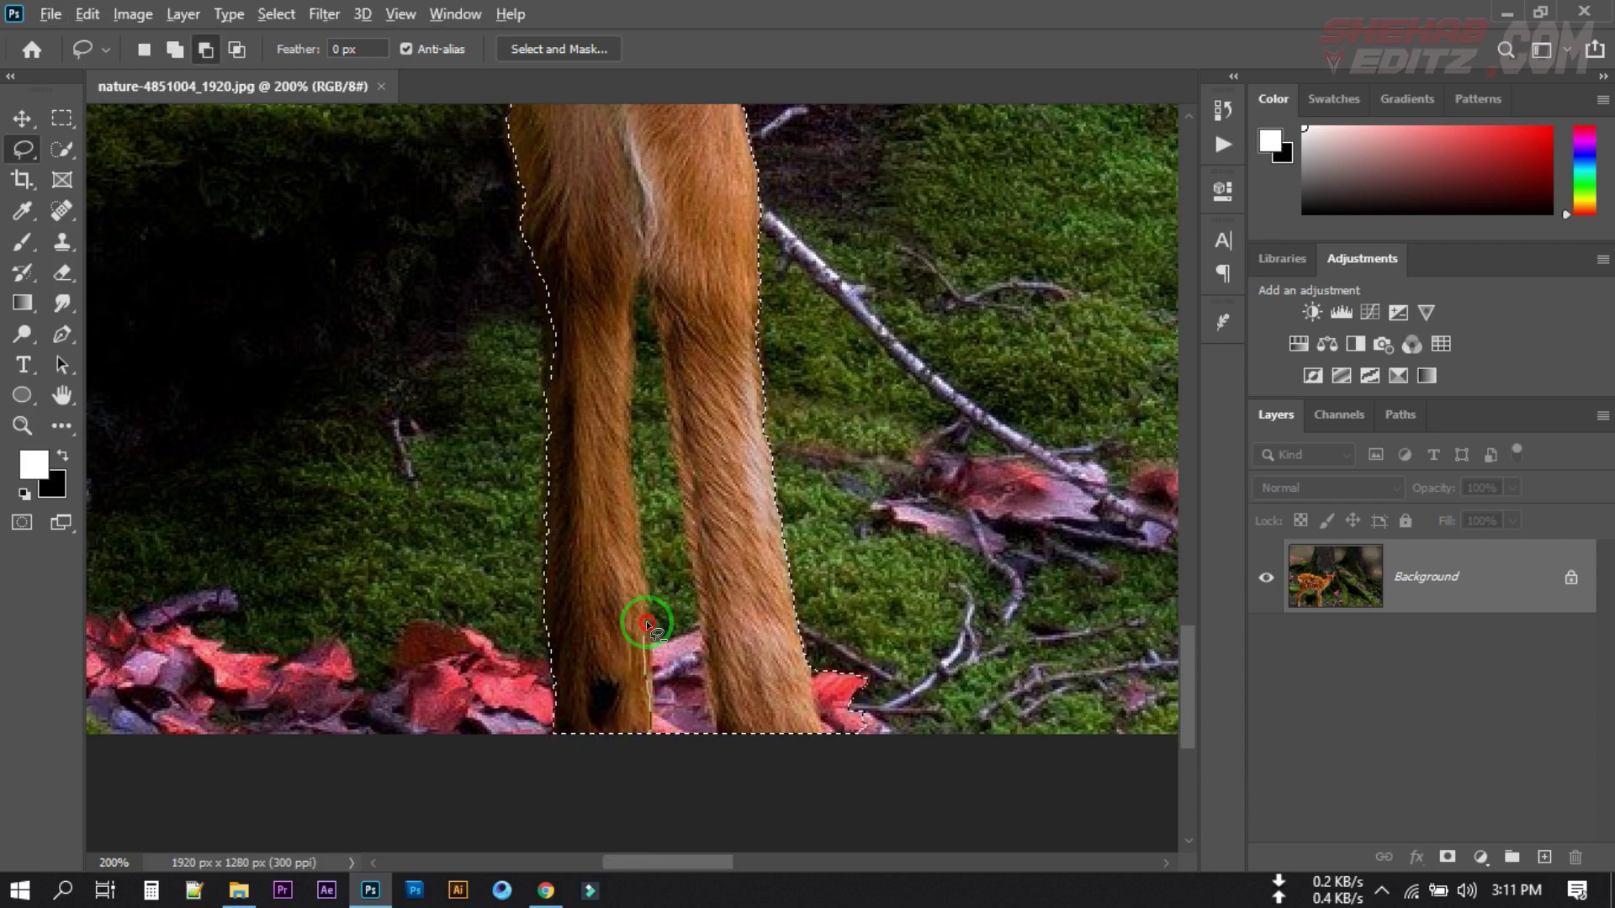
{"action": "left_click_drag", "start_coordinate": [642, 561], "coordinate": [629, 493]}
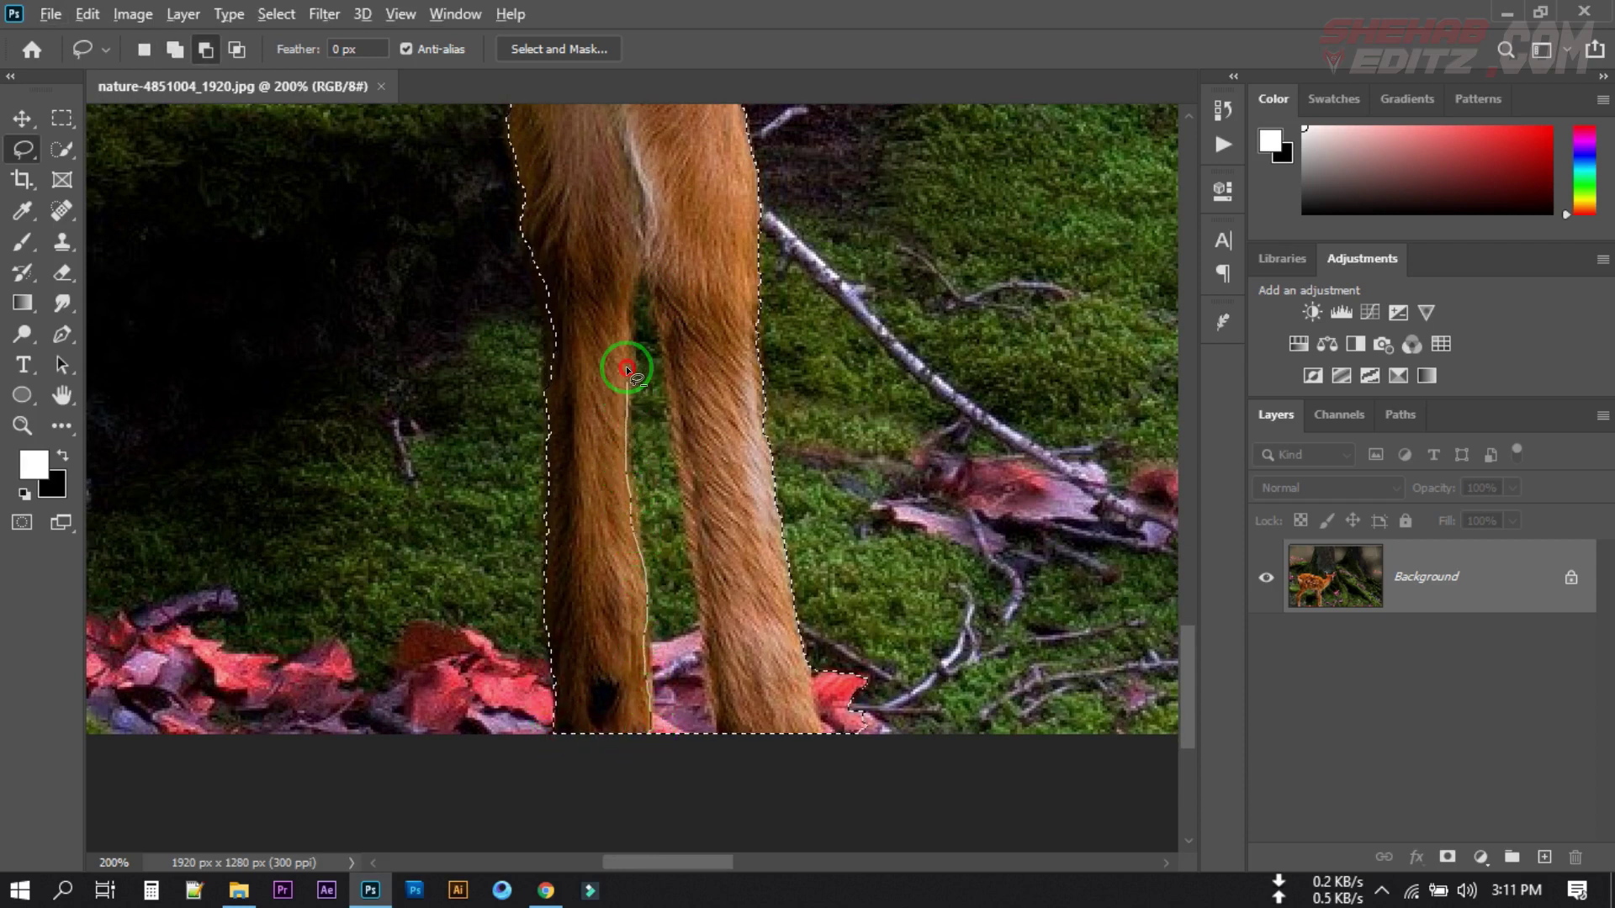
{"action": "mouse_move", "coordinate": [658, 360]}
{"action": "left_mouse_down"}
{"action": "mouse_move", "coordinate": [724, 724]}
{"action": "mouse_move", "coordinate": [663, 766]}
{"action": "mouse_move", "coordinate": [610, 769]}
{"action": "left_mouse_up"}
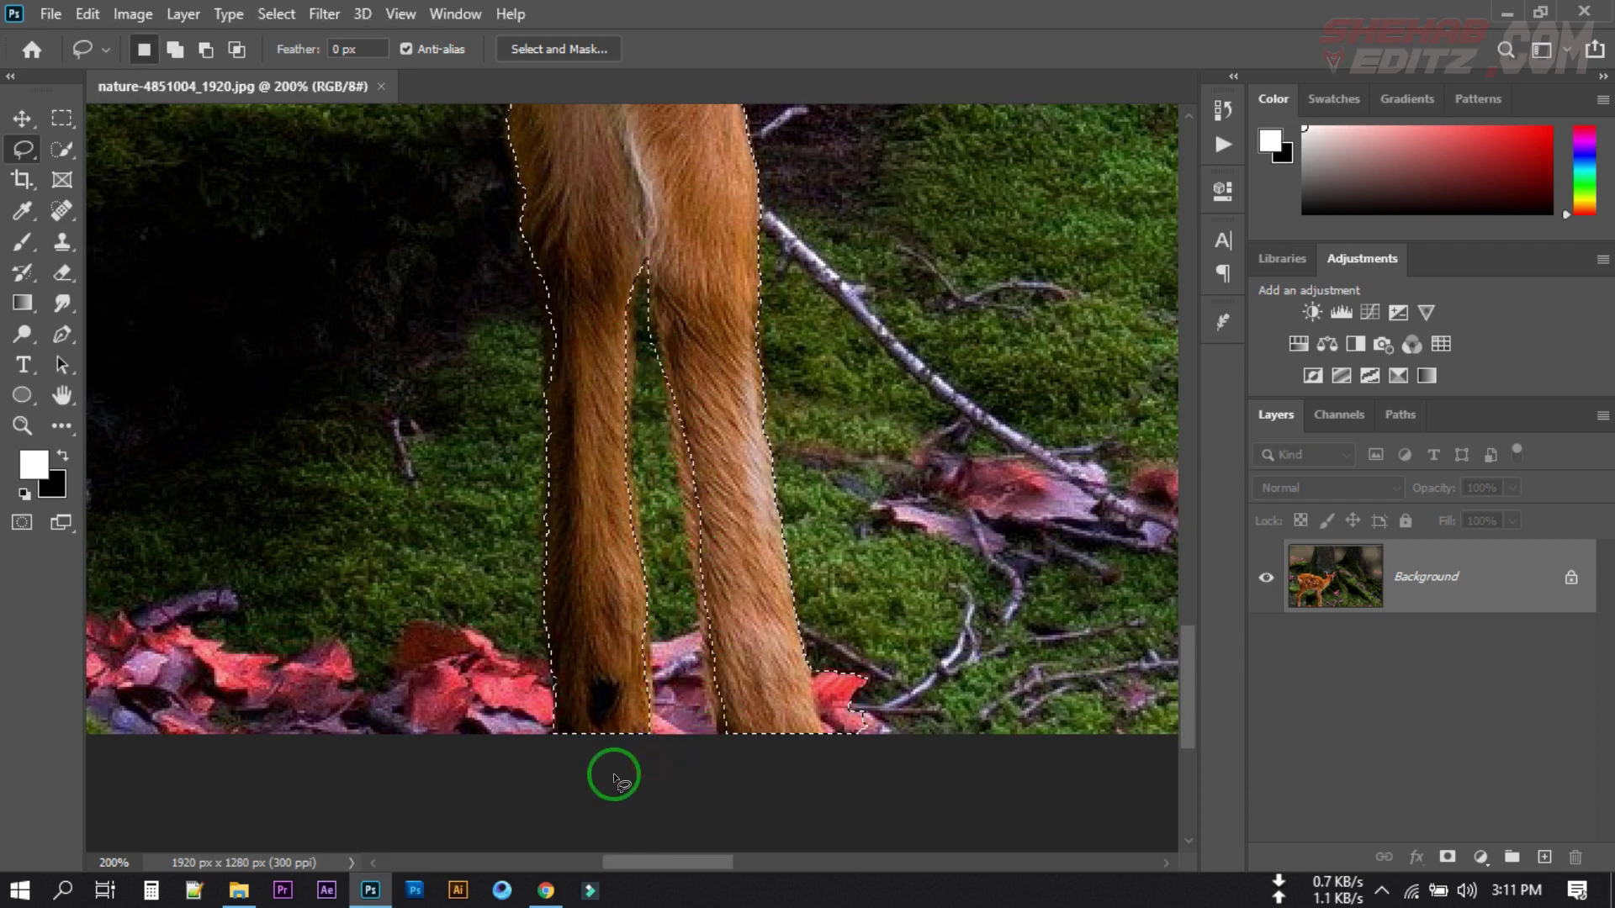
{"action": "key", "text": "shift"}
{"action": "mouse_move", "coordinate": [664, 382]}
{"action": "left_mouse_down"}
{"action": "mouse_move", "coordinate": [695, 596]}
{"action": "mouse_move", "coordinate": [731, 432]}
{"action": "left_mouse_up"}
- Cut the gap between the legs out of the selection and fit the fawn on screen
{"action": "key", "text": "alt"}
{"action": "mouse_move", "coordinate": [647, 261]}
{"action": "left_mouse_down"}
{"action": "mouse_move", "coordinate": [660, 368]}
{"action": "mouse_move", "coordinate": [642, 378]}
{"action": "left_mouse_up"}
{"action": "left_click_drag", "start_coordinate": [685, 487], "coordinate": [696, 493]}
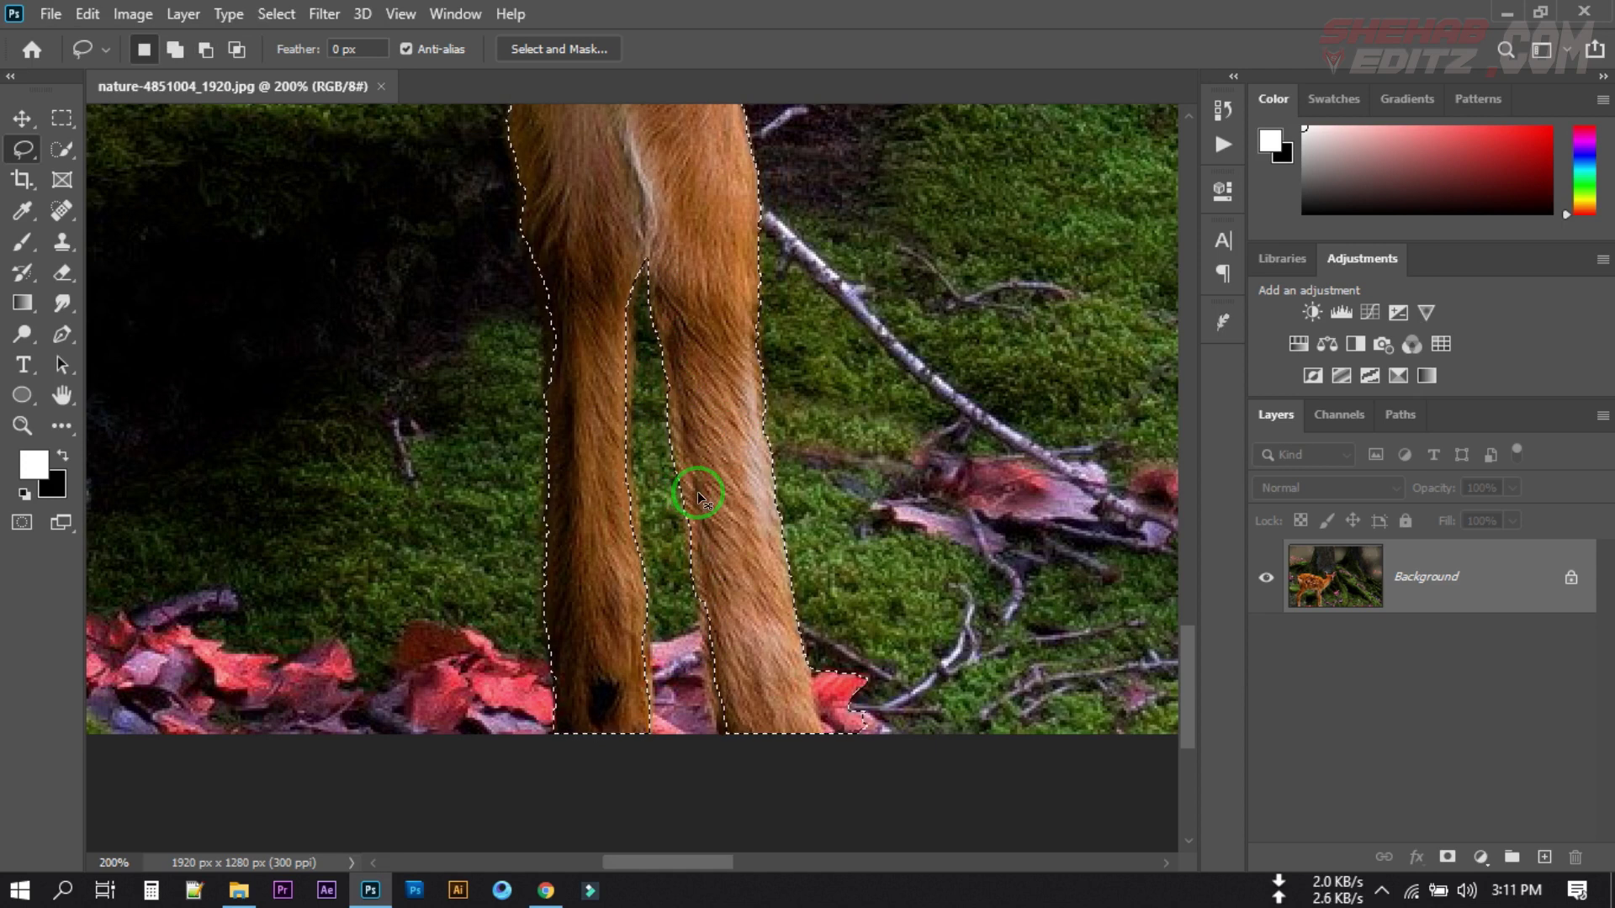
{"action": "key", "text": "ctrl+0"}
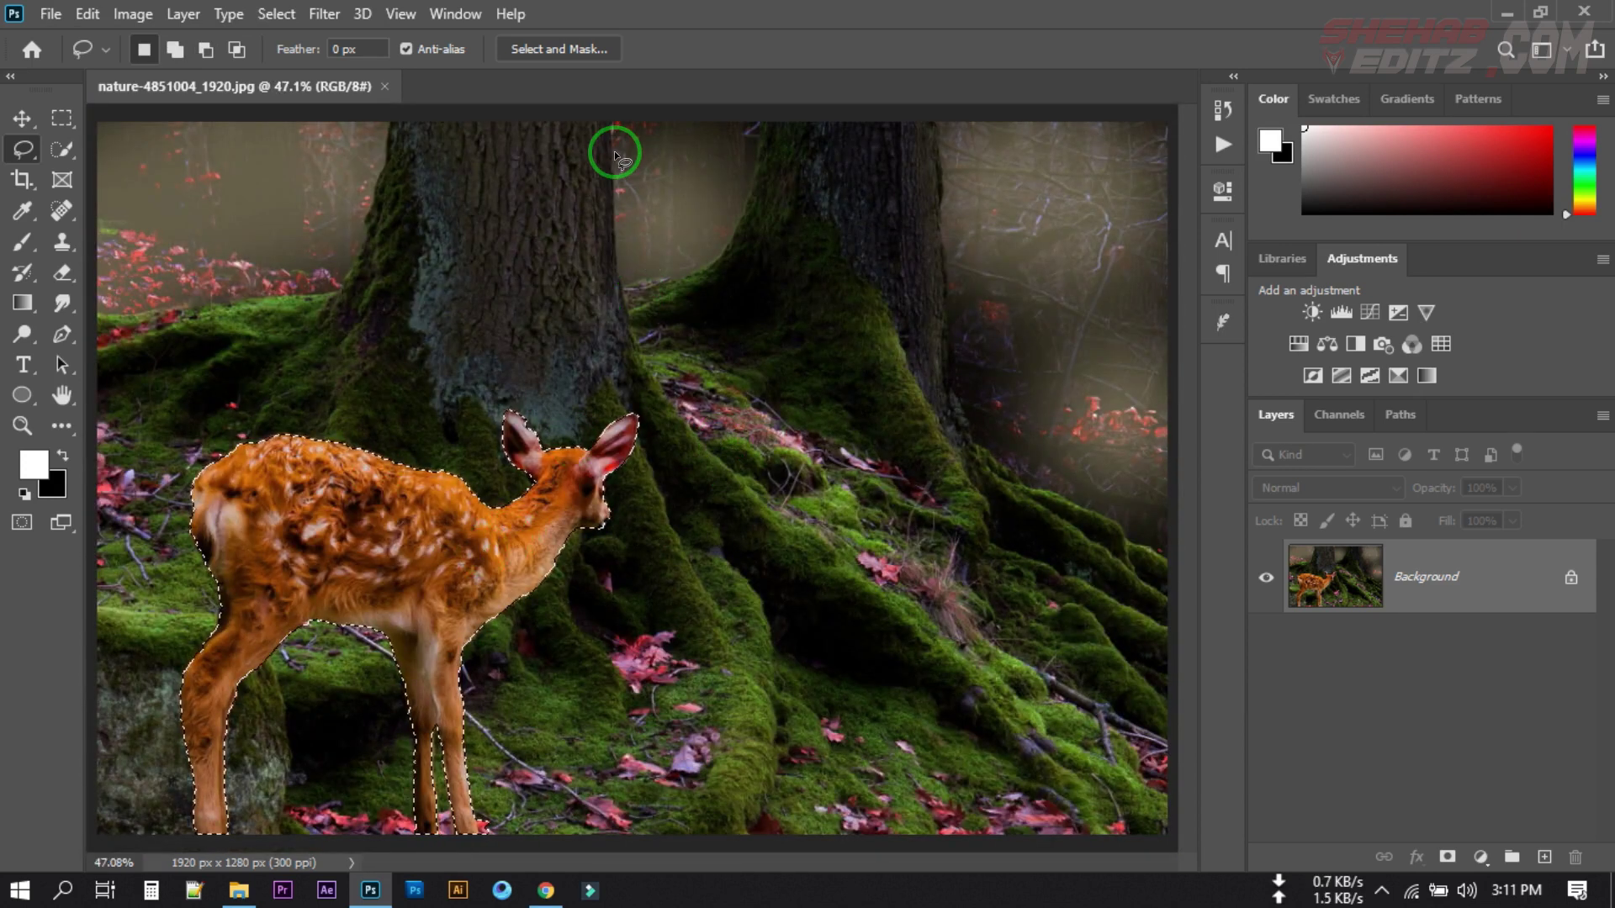
- In Select and Mask, refine both ears and the front leg, then apply
{"action": "left_click", "coordinate": [567, 49]}
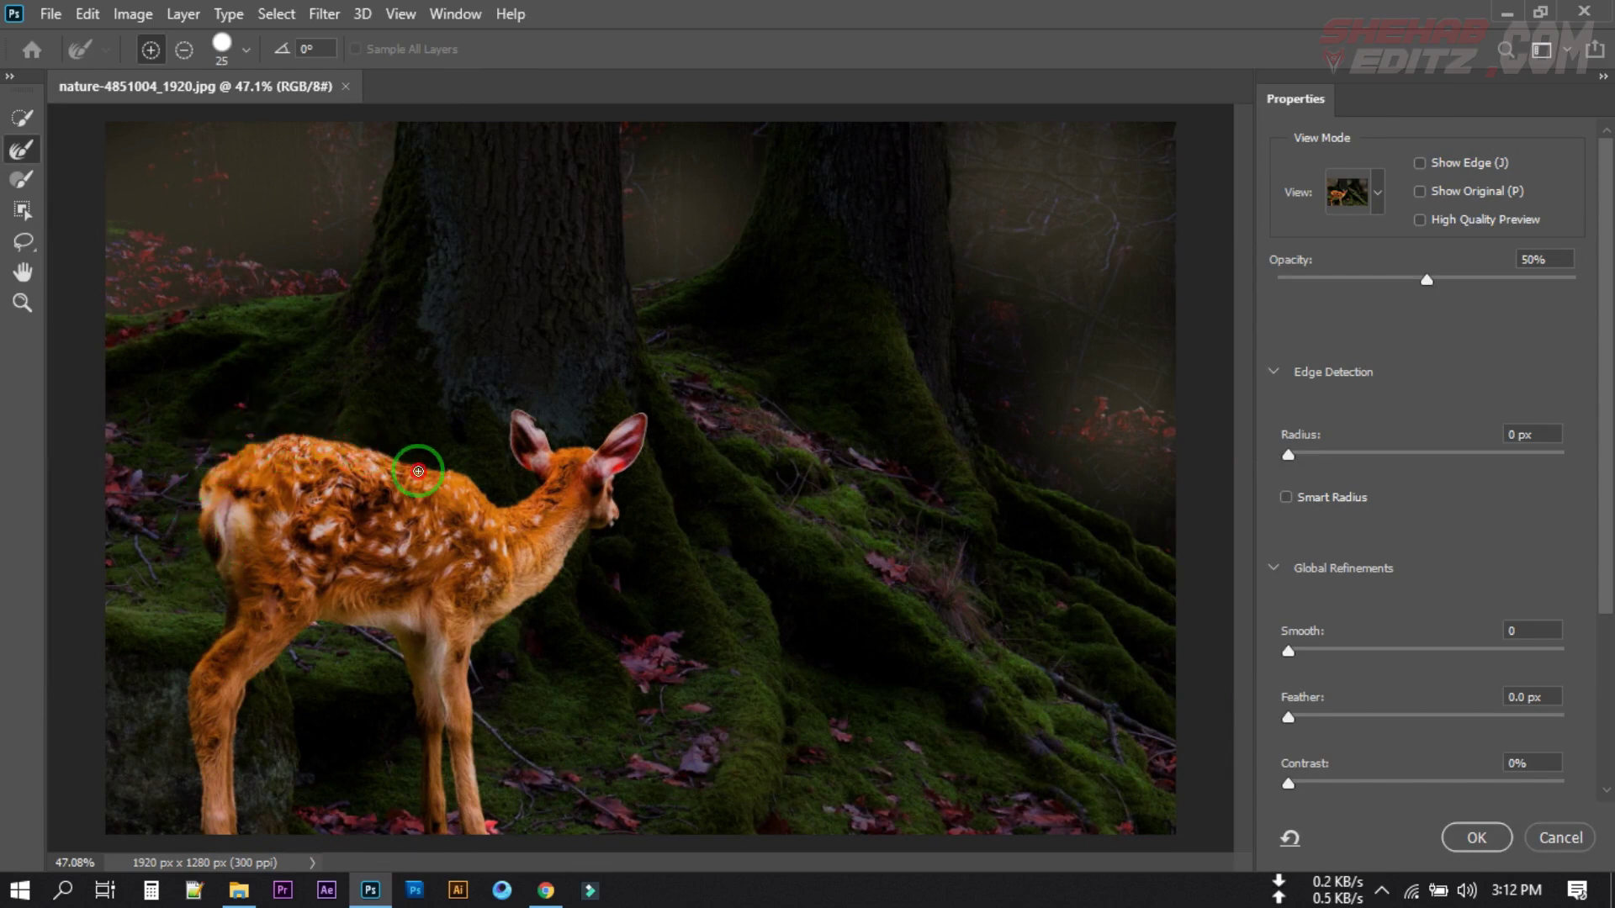
{"action": "left_click_drag", "start_coordinate": [533, 488], "coordinate": [509, 451]}
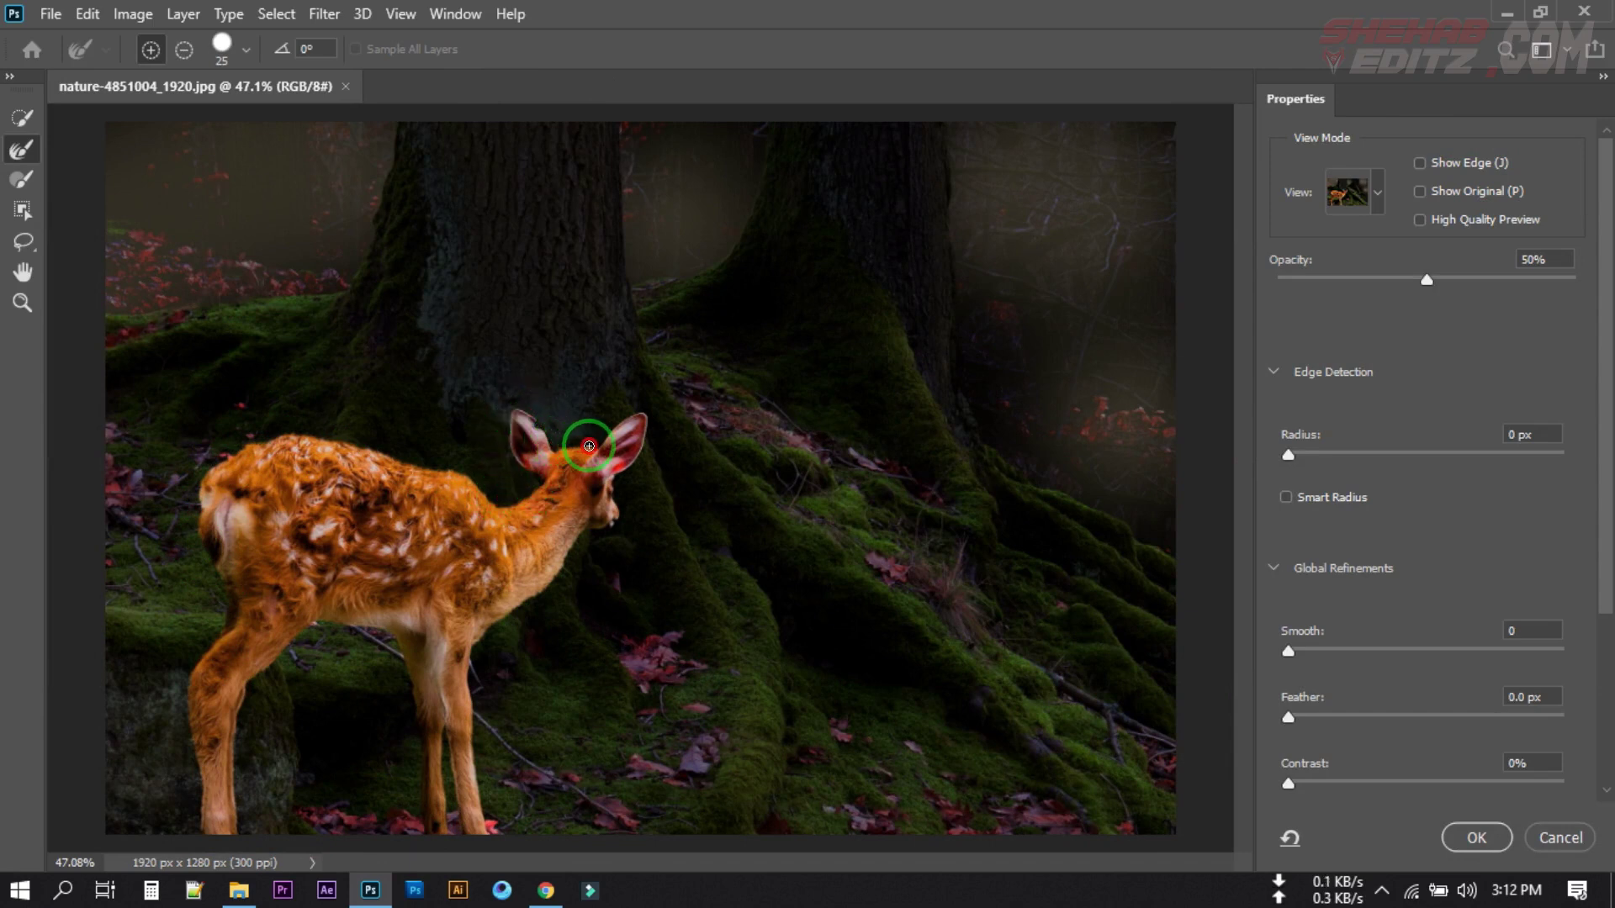
{"action": "left_click_drag", "start_coordinate": [651, 420], "coordinate": [617, 530]}
{"action": "mouse_move", "coordinate": [519, 609]}
{"action": "left_mouse_down"}
{"action": "mouse_move", "coordinate": [479, 670]}
{"action": "mouse_move", "coordinate": [495, 815]}
{"action": "mouse_move", "coordinate": [450, 794]}
{"action": "mouse_move", "coordinate": [386, 649]}
{"action": "mouse_move", "coordinate": [317, 627]}
{"action": "mouse_move", "coordinate": [259, 664]}
{"action": "mouse_move", "coordinate": [230, 827]}
{"action": "mouse_move", "coordinate": [184, 785]}
{"action": "mouse_move", "coordinate": [180, 678]}
{"action": "mouse_move", "coordinate": [218, 632]}
{"action": "mouse_move", "coordinate": [205, 461]}
{"action": "left_mouse_up"}
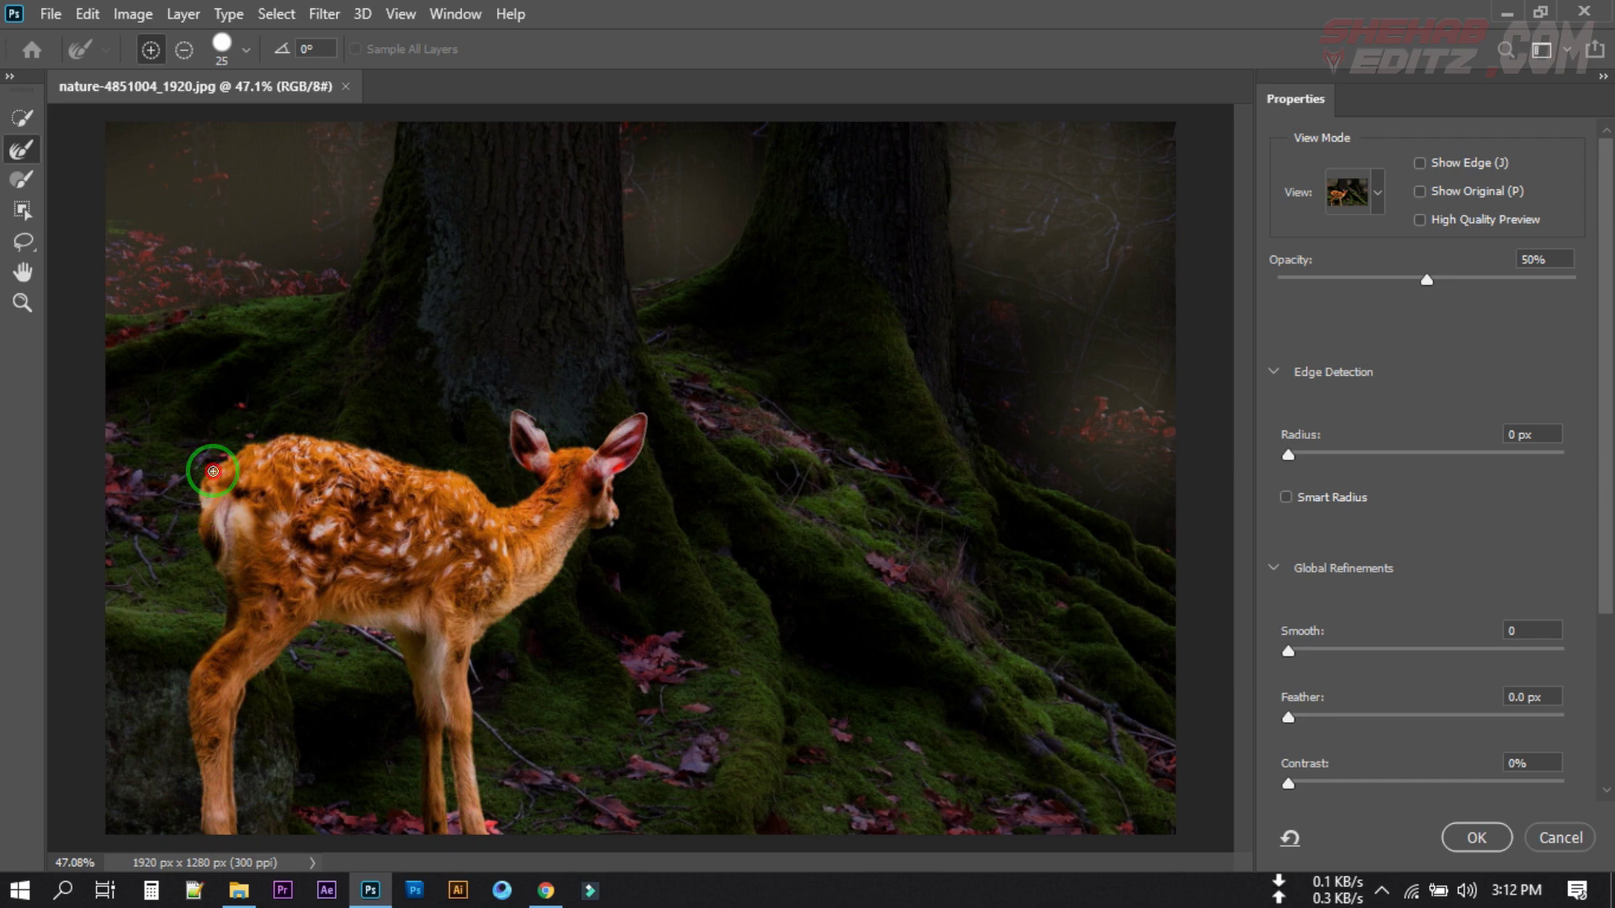
{"action": "left_click", "coordinate": [1475, 838]}
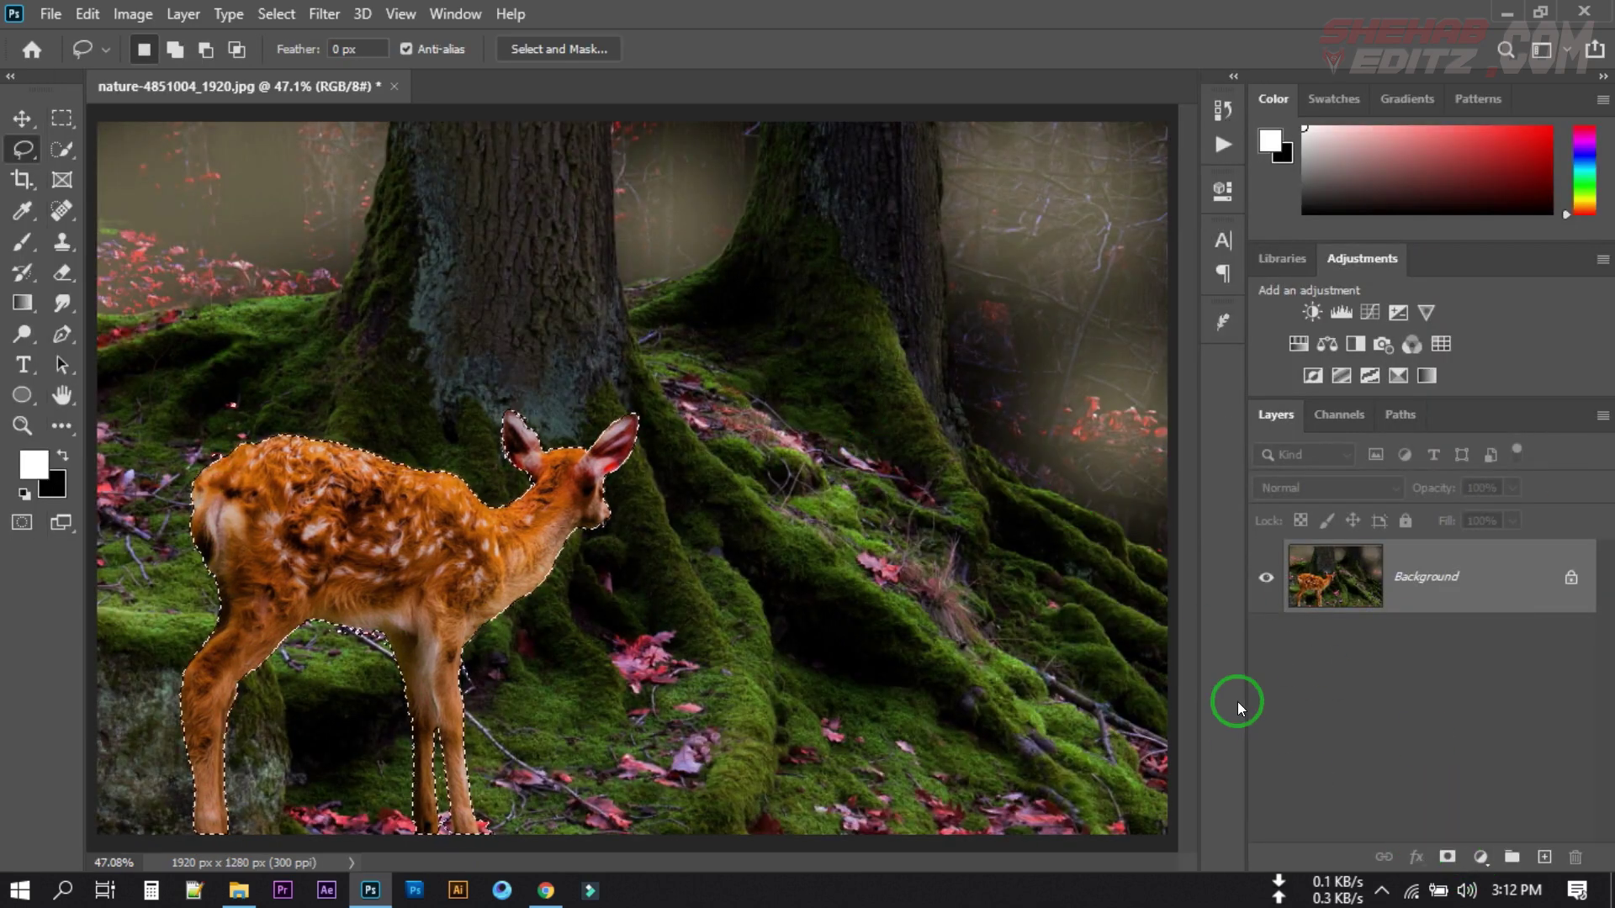
- Mask the fawn layer and place a white Solid Color fill layer beneath it
{"action": "left_click", "coordinate": [1446, 856]}
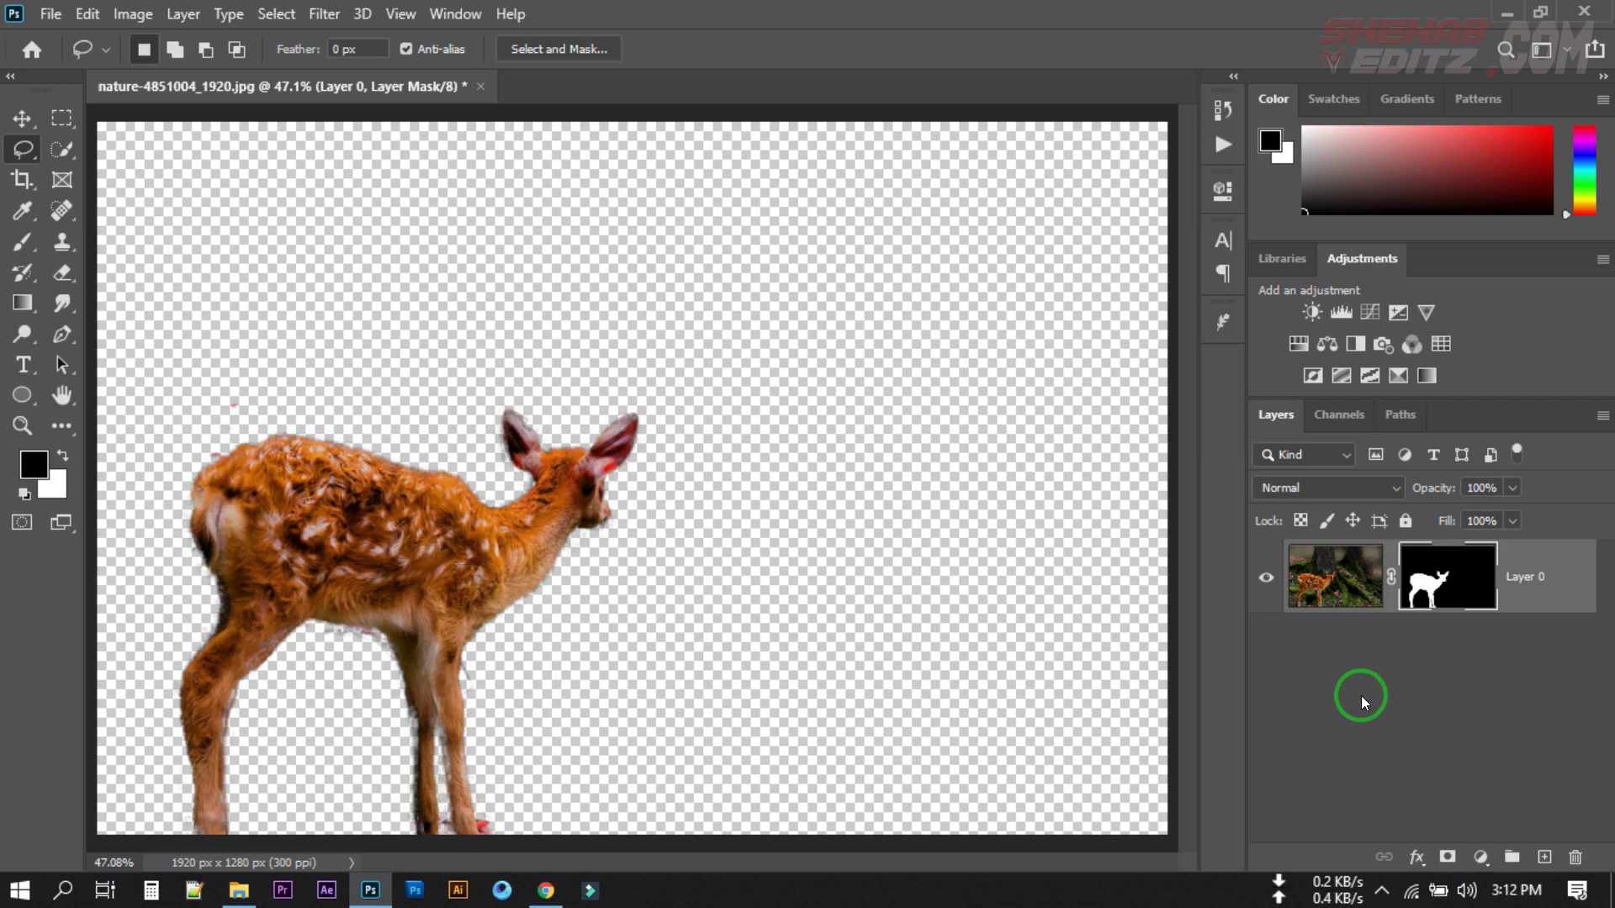
{"action": "left_click", "coordinate": [1479, 856]}
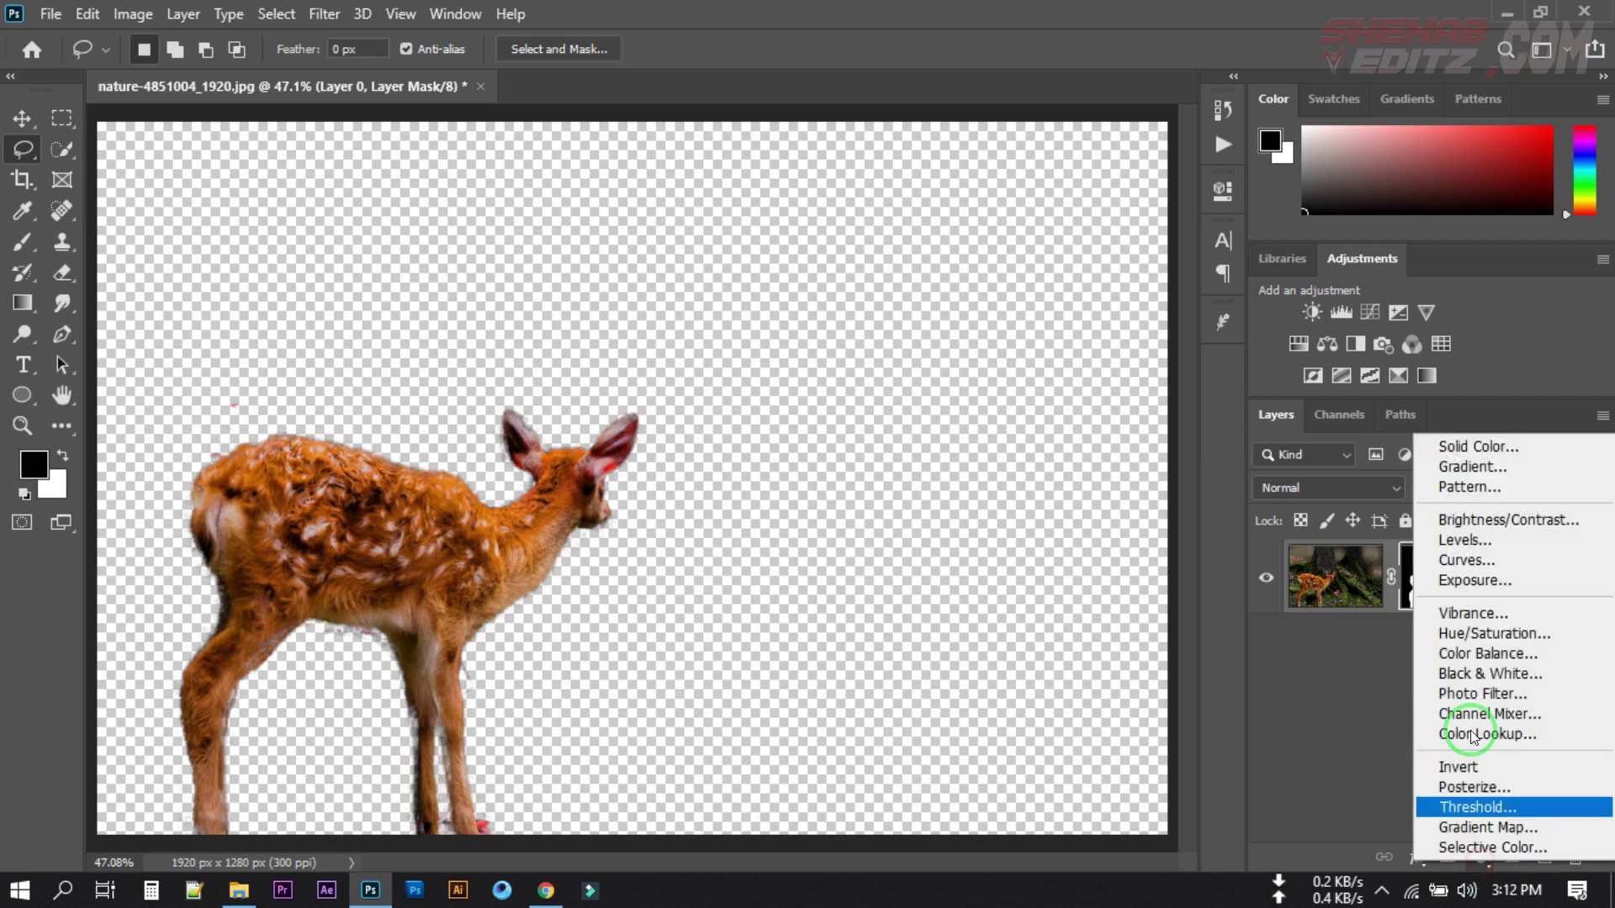
{"action": "left_click", "coordinate": [1452, 444]}
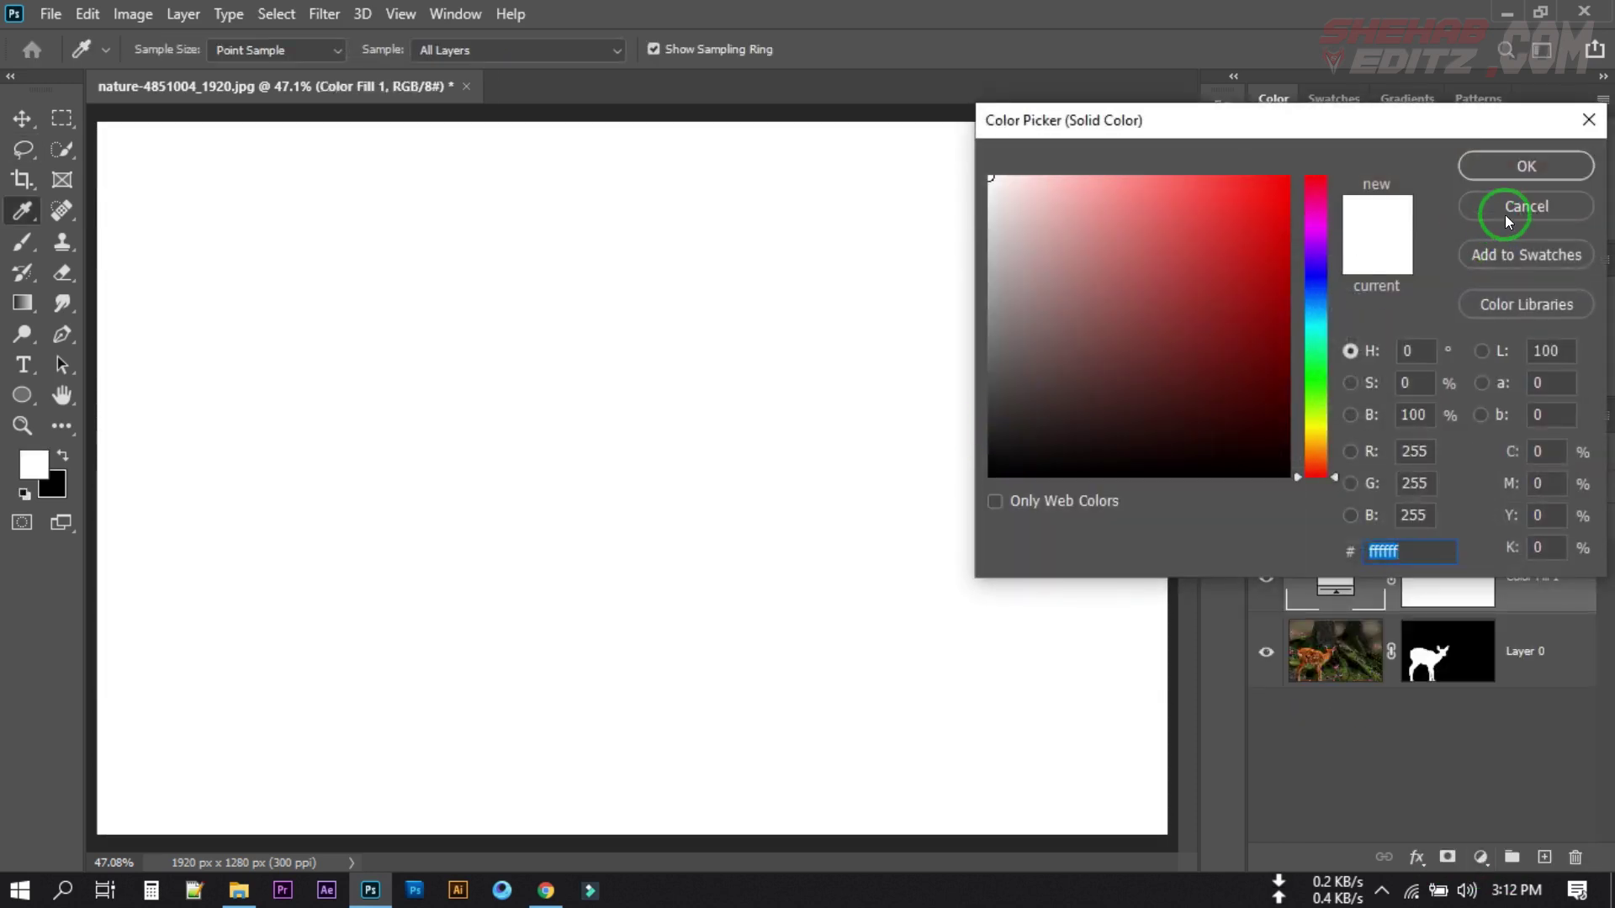
{"action": "left_click", "coordinate": [1524, 166]}
{"action": "left_click_drag", "start_coordinate": [1526, 576], "coordinate": [1505, 704]}
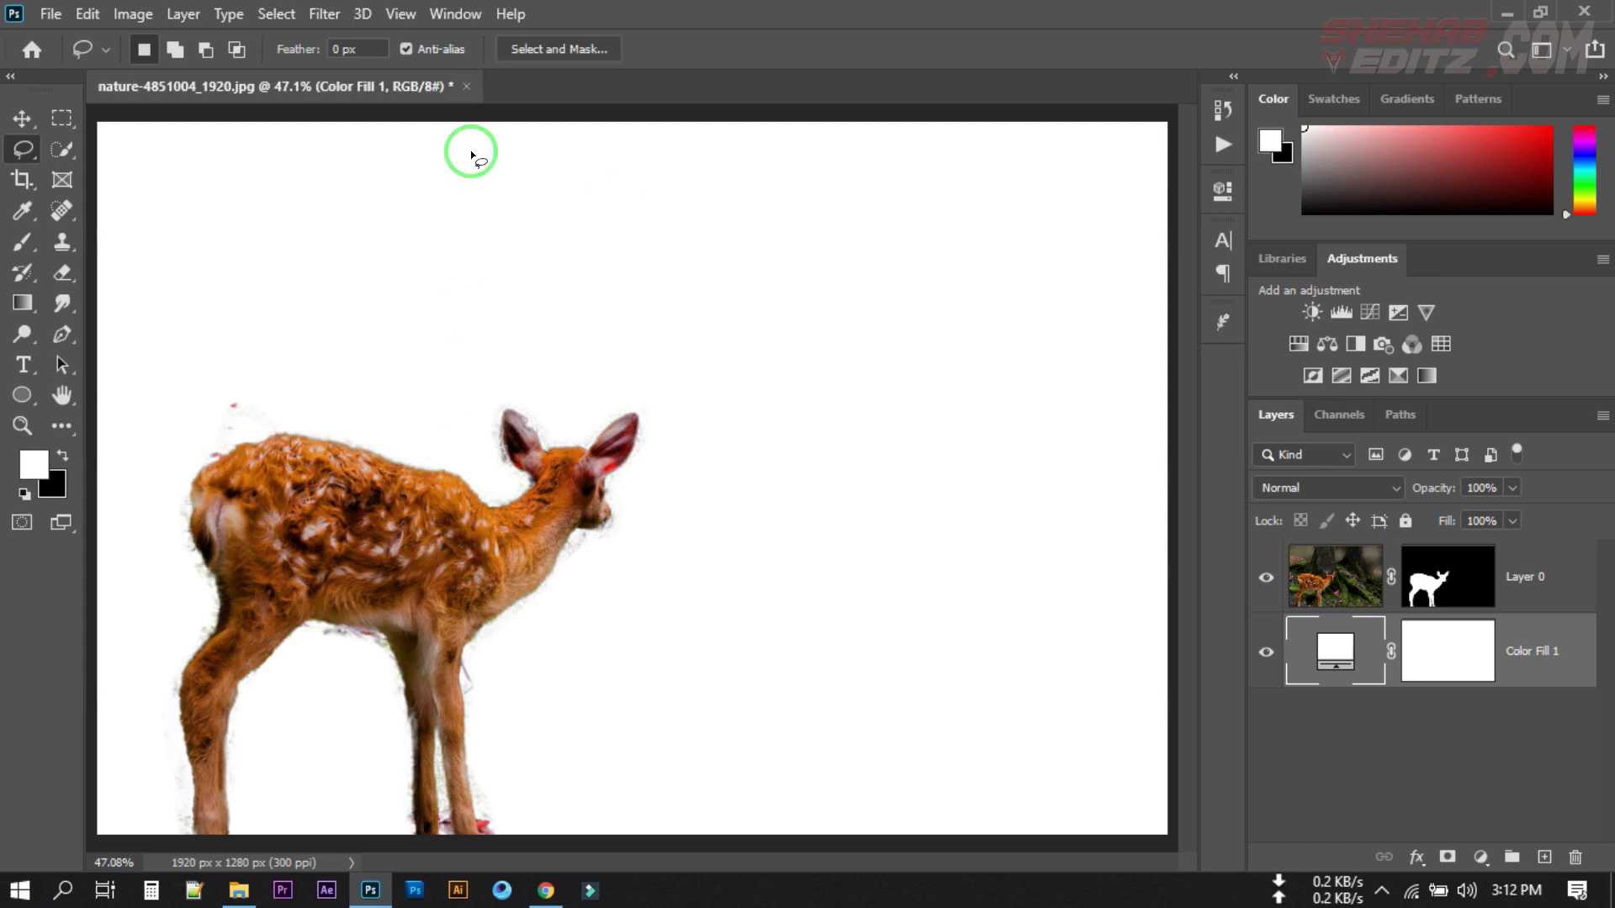
- Close the deer document without saving and bring up the Photoshop Tutorial folder
{"action": "left_click", "coordinate": [468, 87]}
{"action": "left_click", "coordinate": [831, 348]}
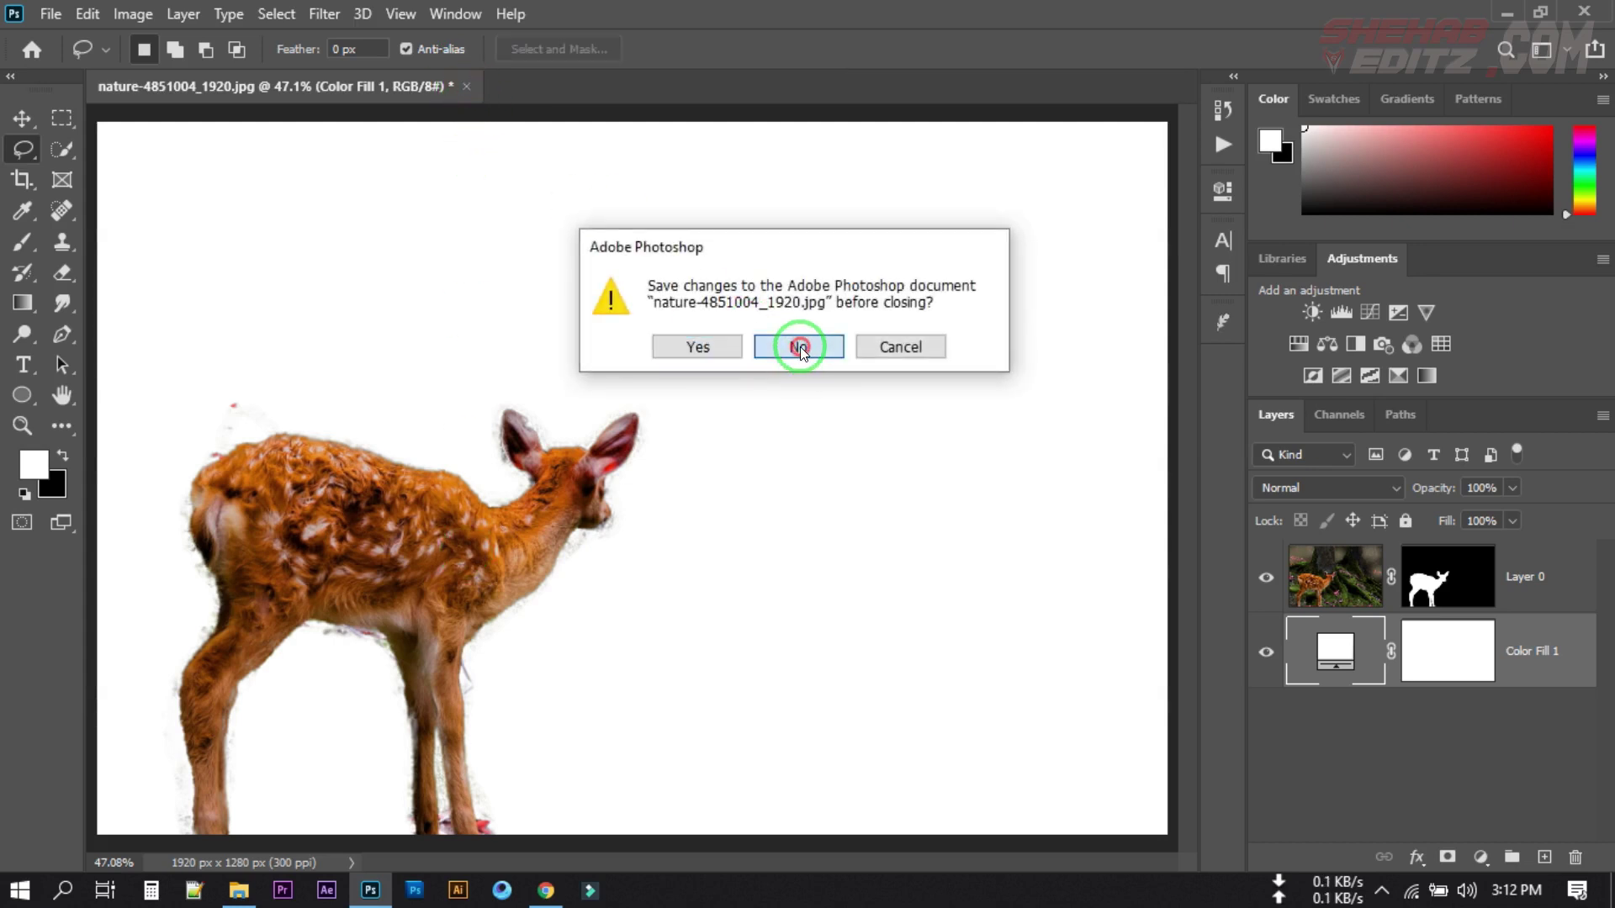
{"action": "left_click", "coordinate": [236, 889]}
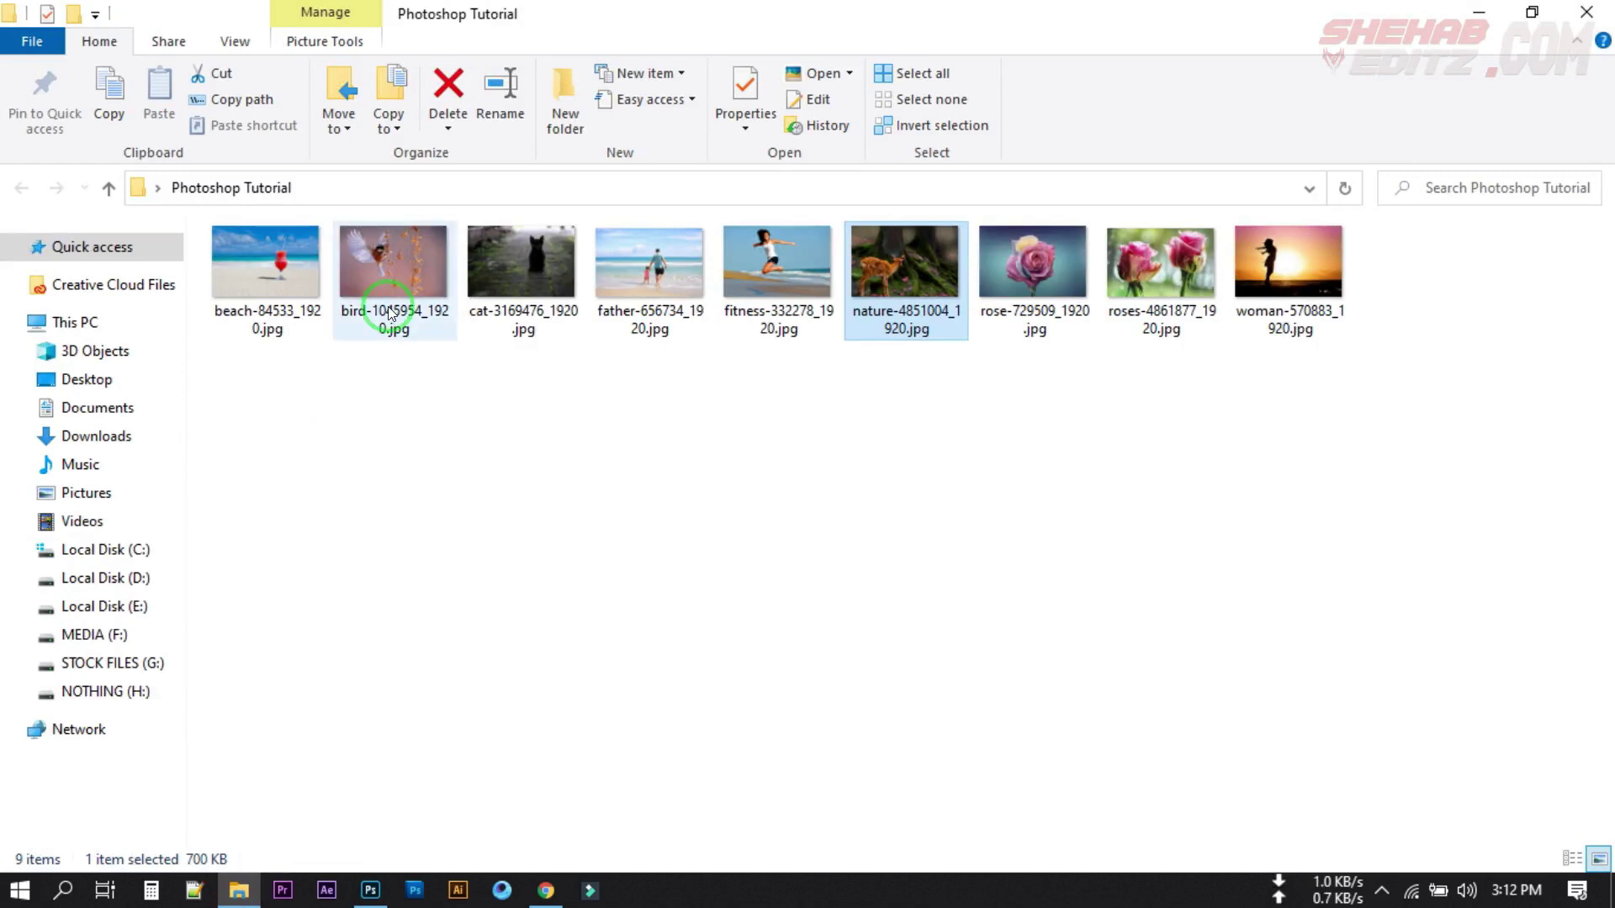
- Drag beach-84533_1920.jpg from File Explorer onto Photoshop to open it
{"action": "left_click_drag", "start_coordinate": [274, 271], "coordinate": [270, 530]}
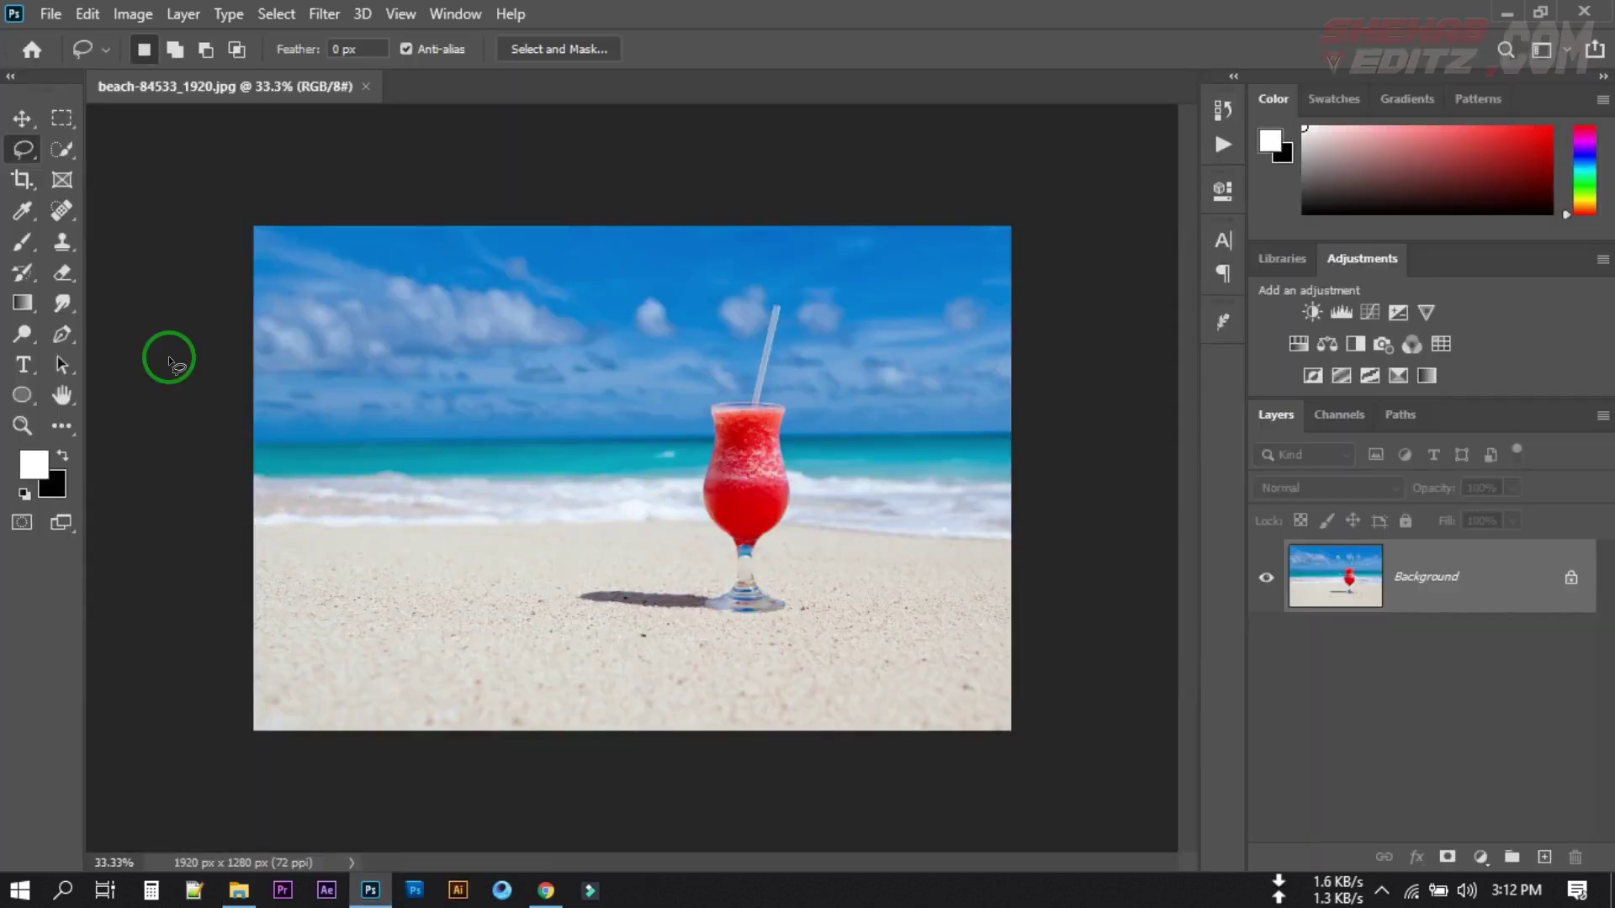
- Try selecting the turquoise sea with the Magic Wand, then deselect
{"action": "left_click", "coordinate": [67, 154]}
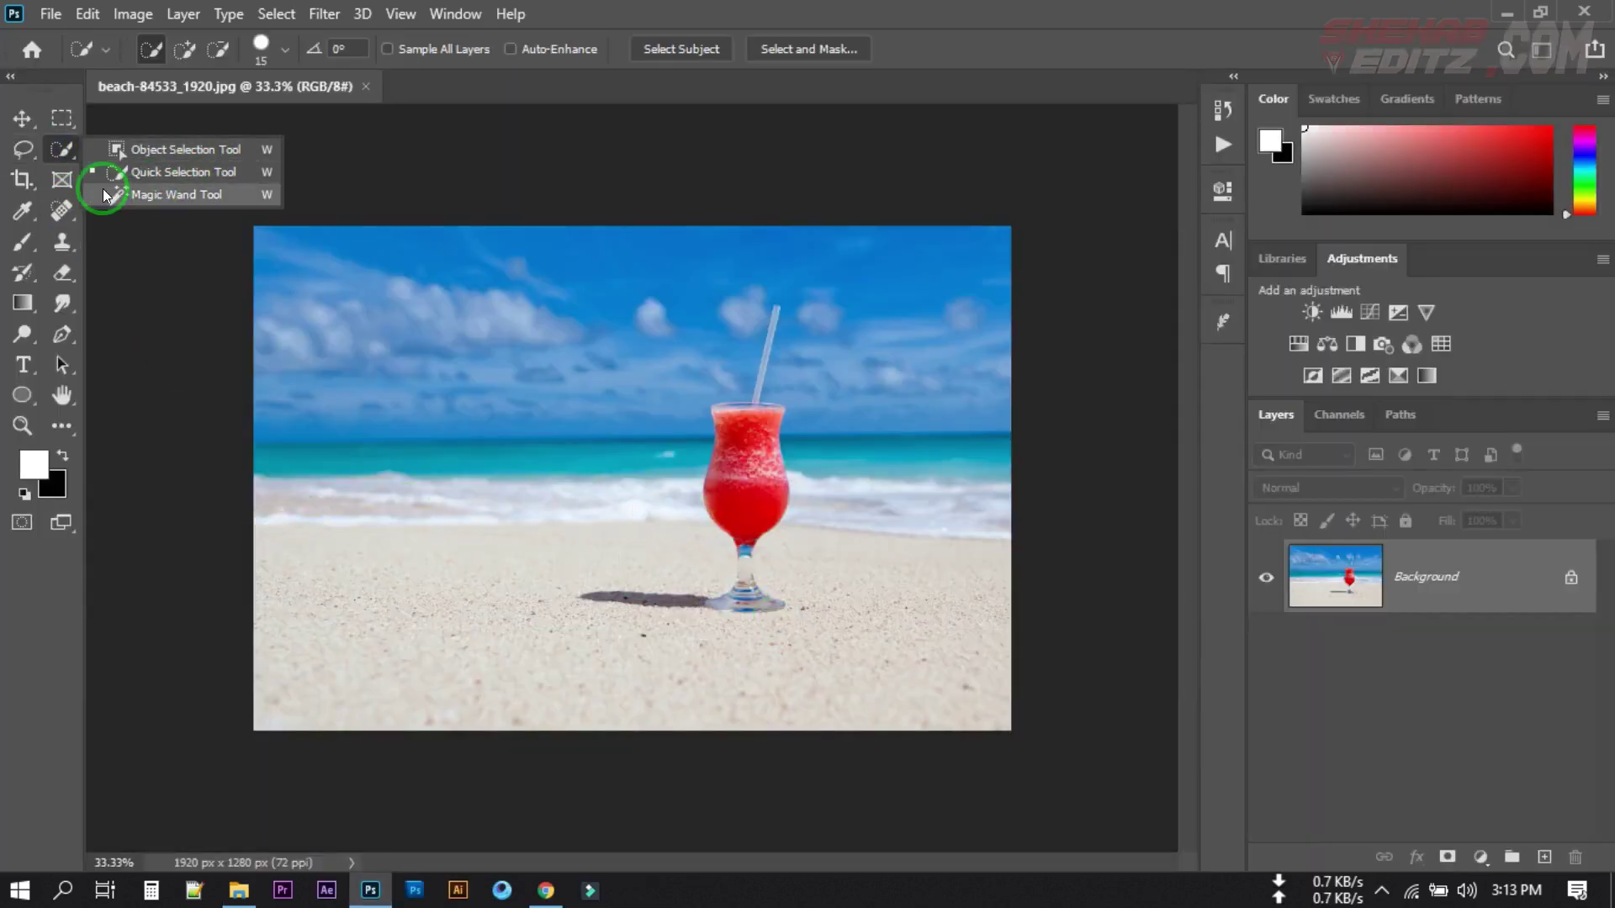
{"action": "left_click", "coordinate": [212, 195]}
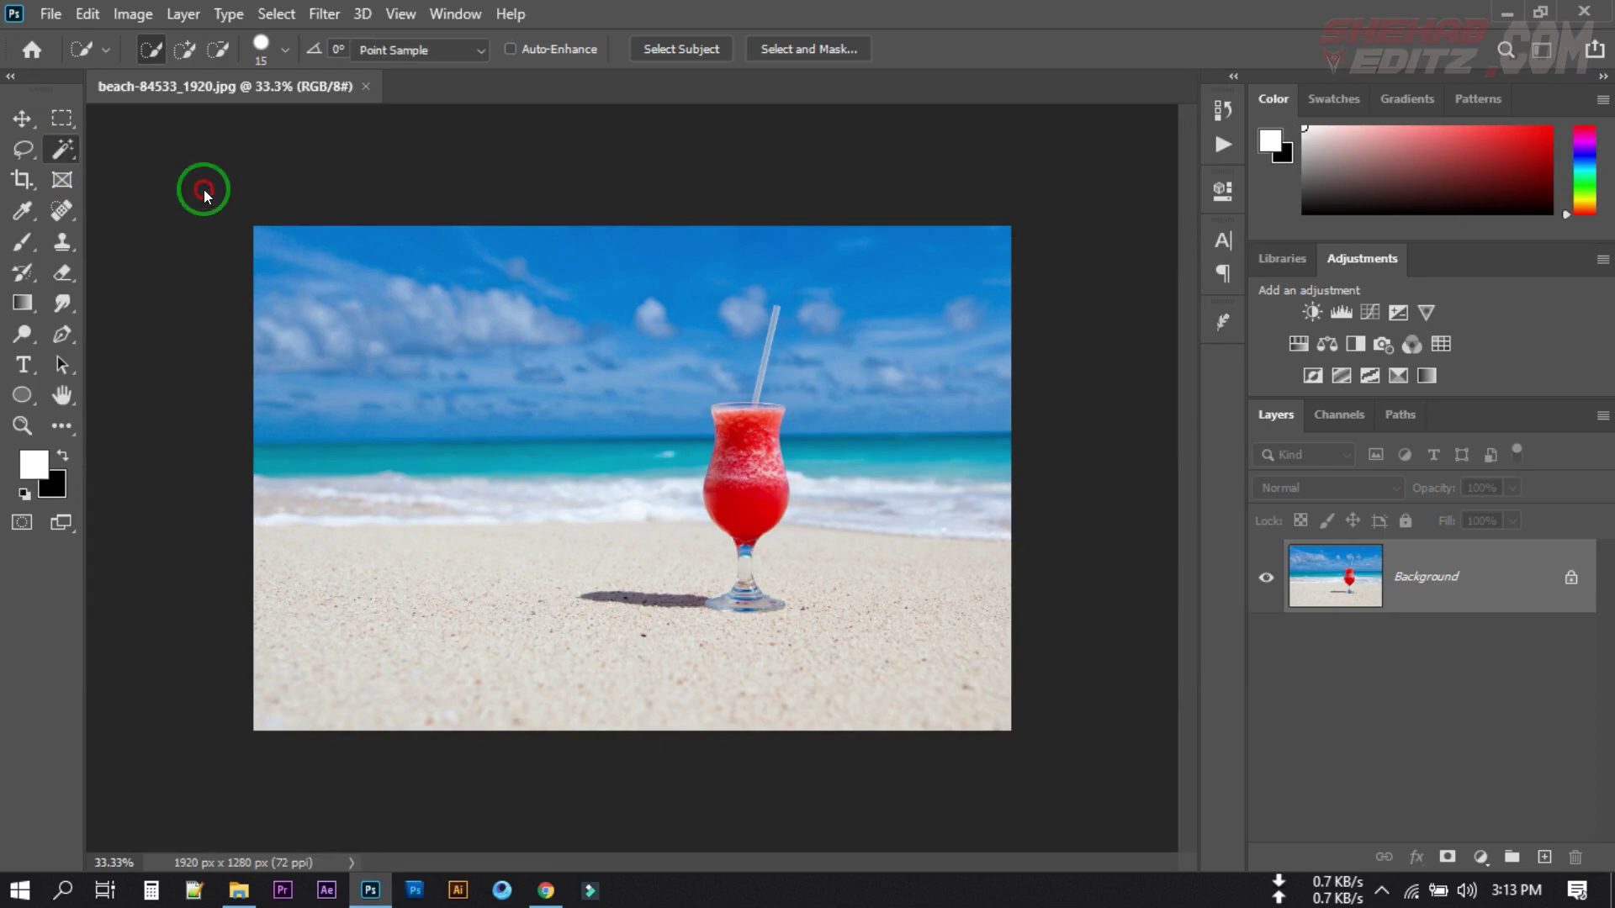
{"action": "left_click", "coordinate": [675, 450]}
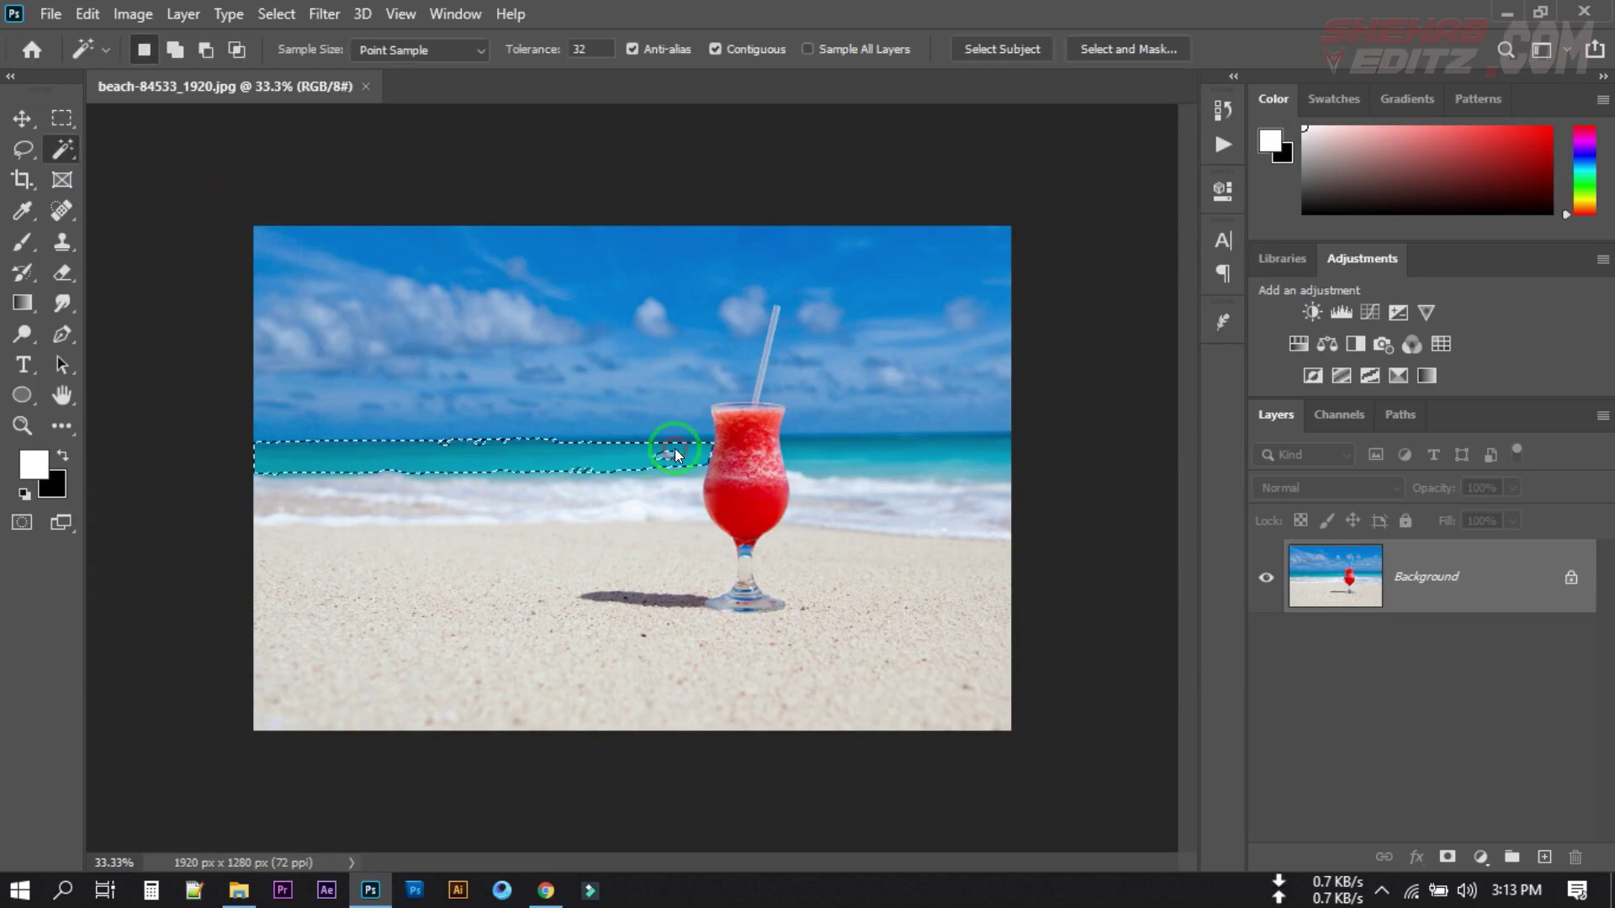
{"action": "left_click", "coordinate": [216, 279]}
- Box the cocktail glass and straw with Object Selection and add a layer mask
{"action": "left_click", "coordinate": [65, 153]}
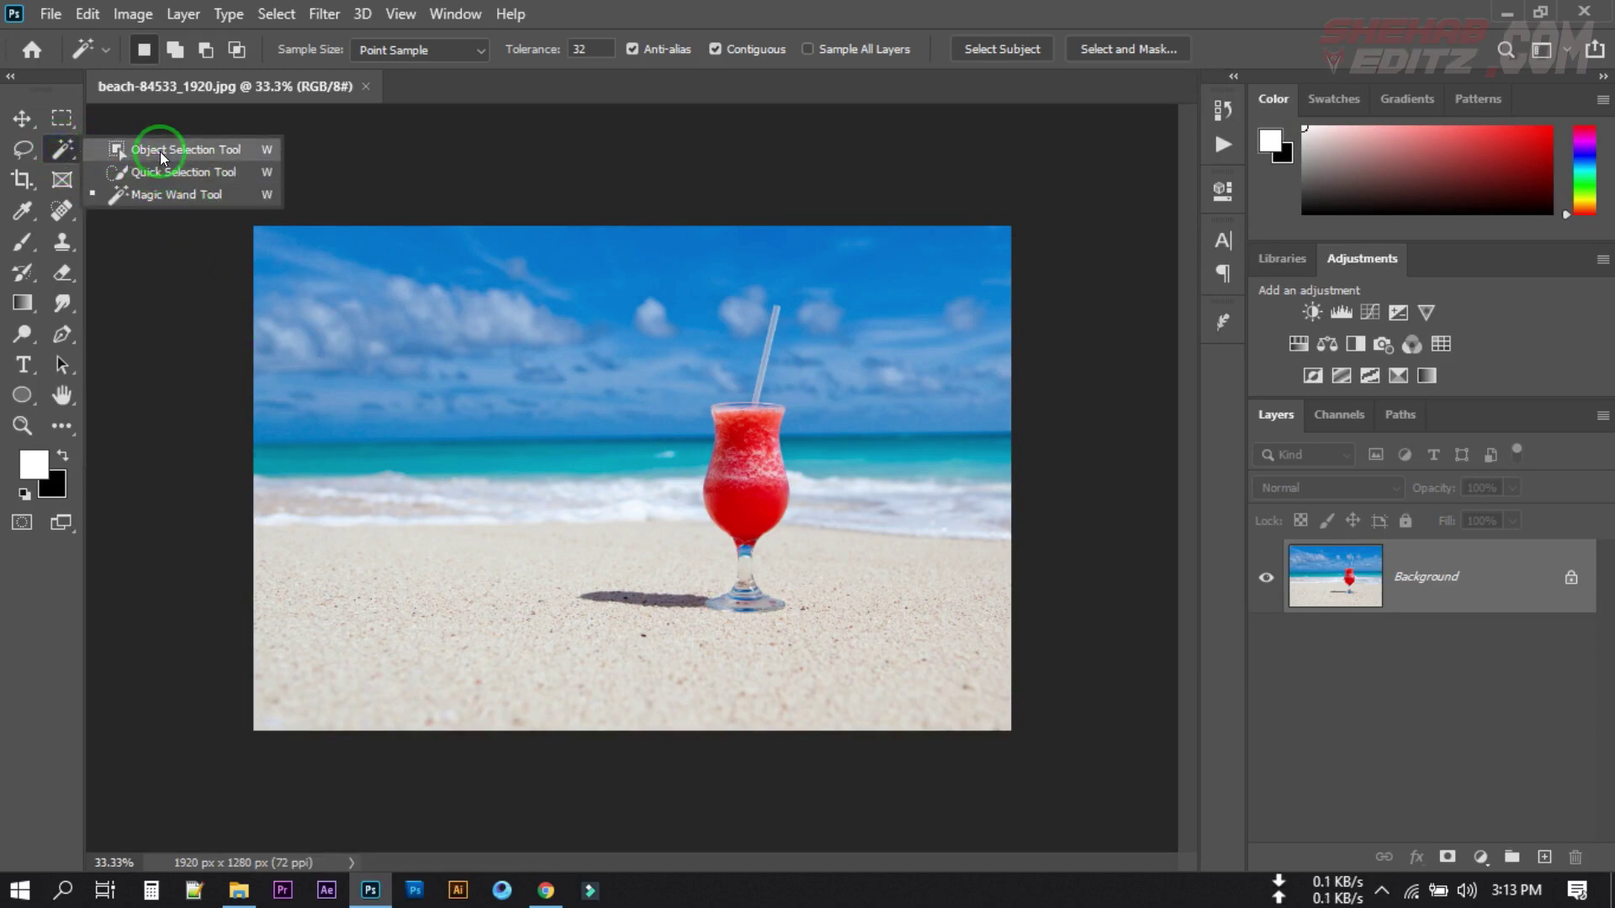
{"action": "left_click", "coordinate": [163, 149]}
{"action": "left_click_drag", "start_coordinate": [676, 265], "coordinate": [734, 685]}
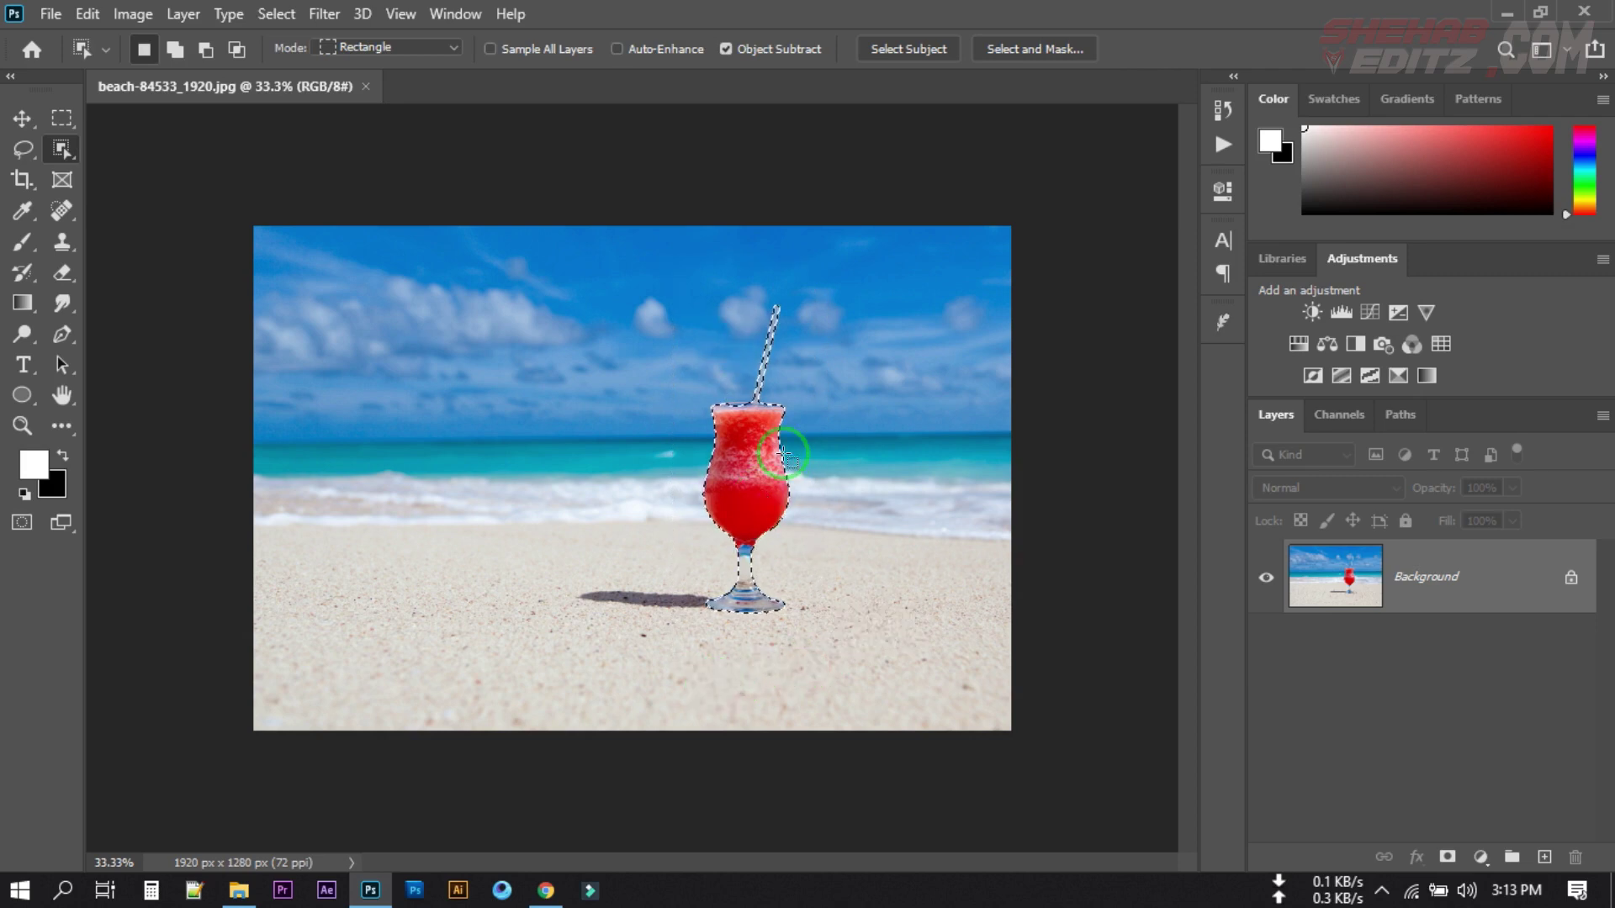
{"action": "left_click", "coordinate": [1445, 854]}
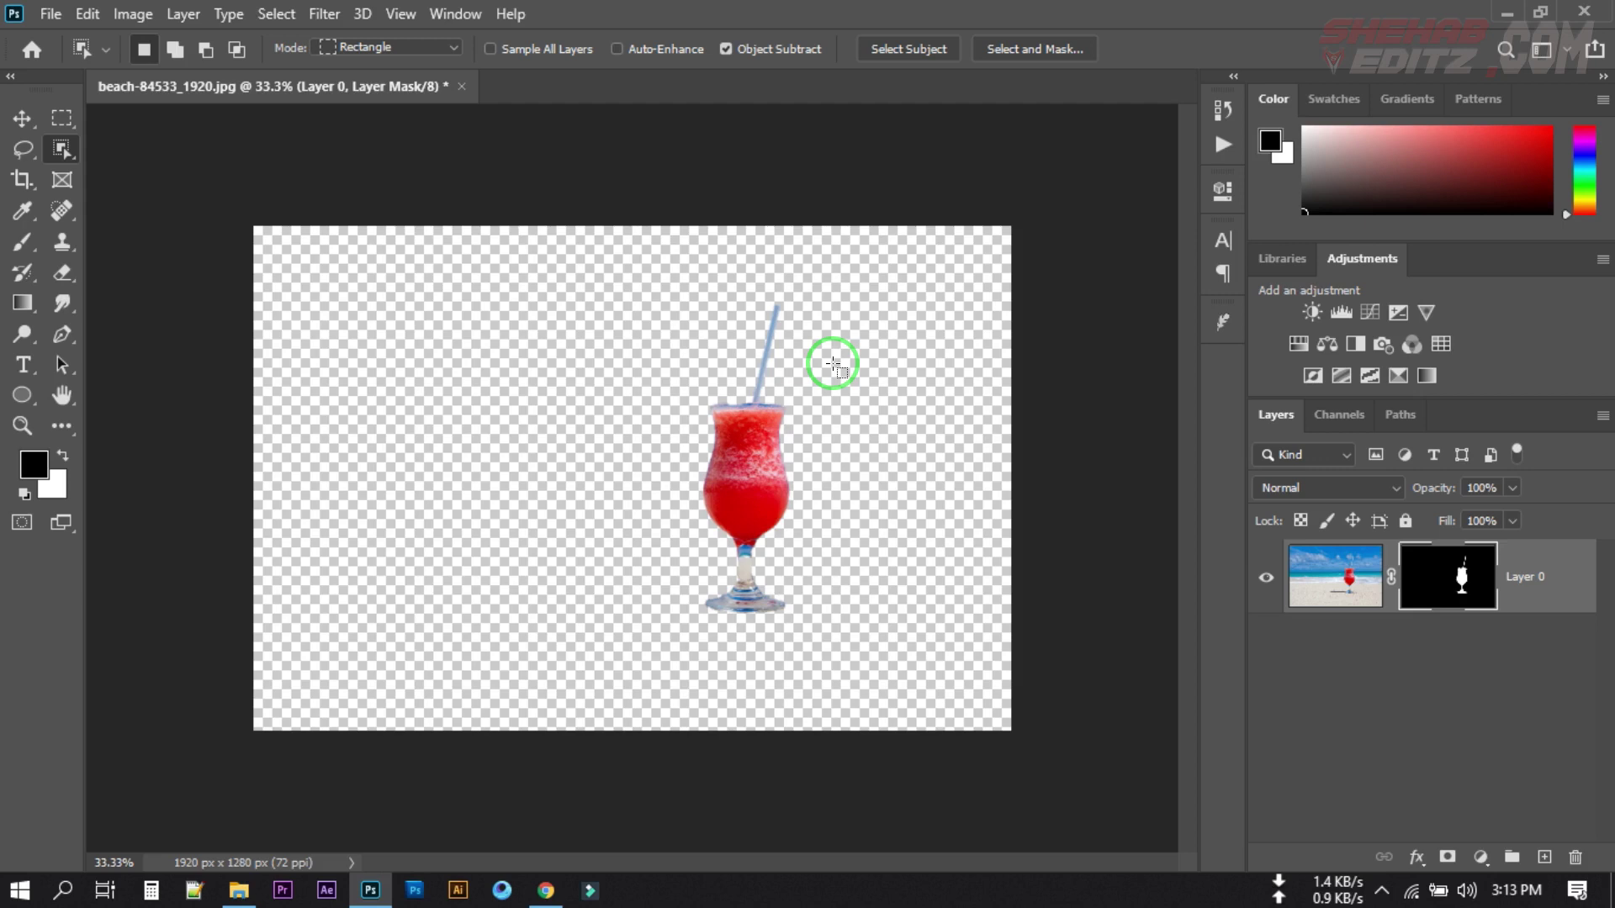
{"action": "right_click", "coordinate": [68, 153]}
{"action": "left_click", "coordinate": [183, 149]}
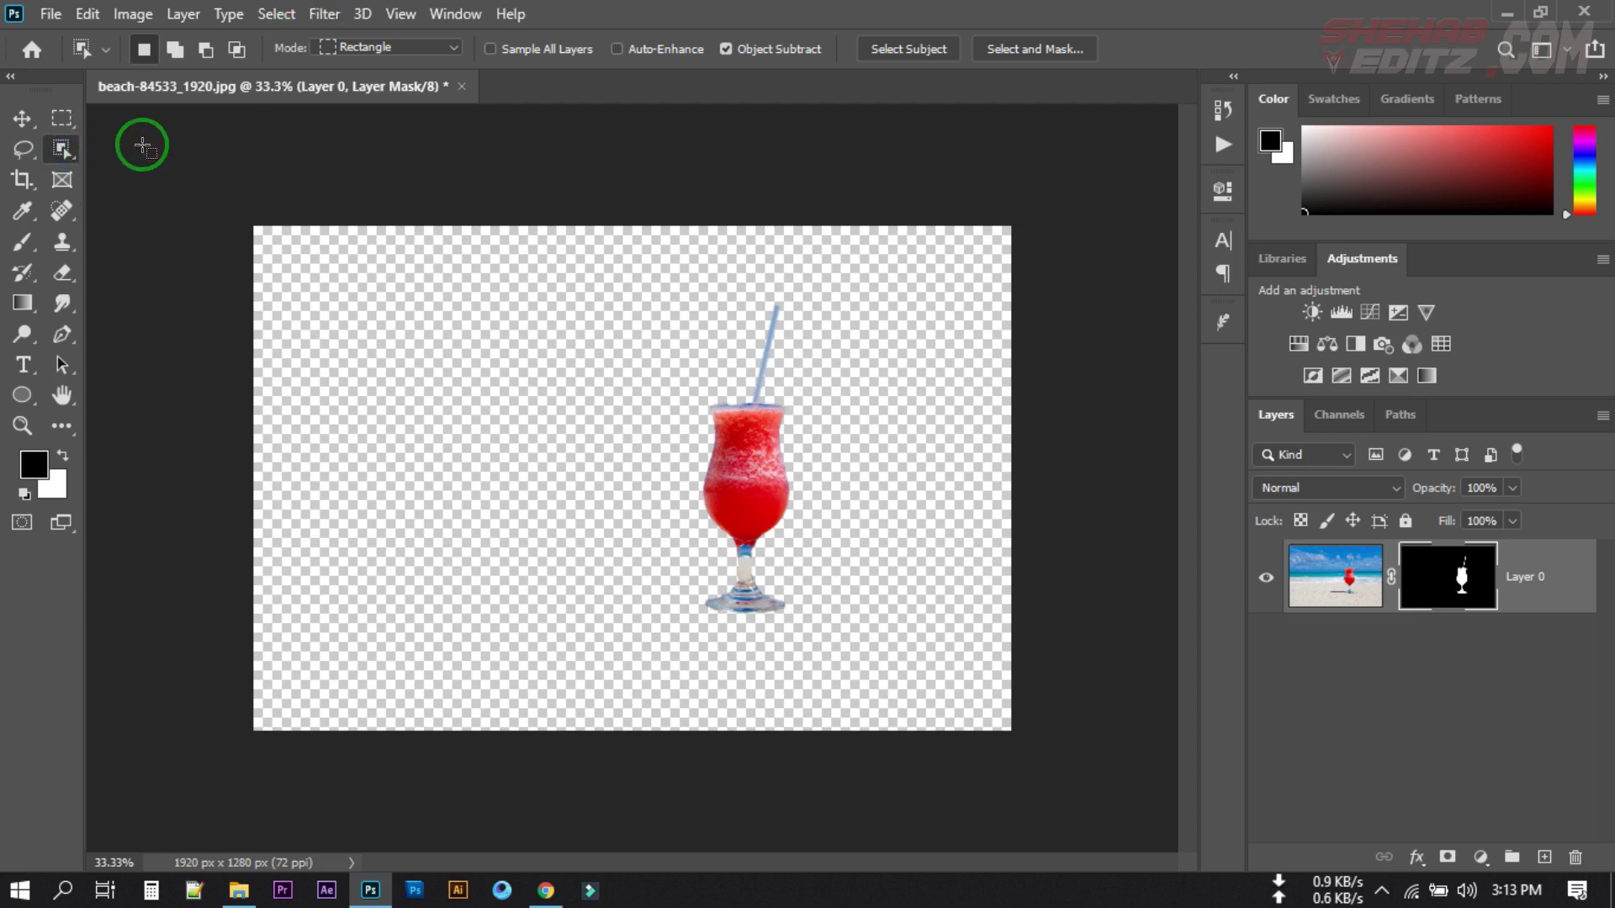